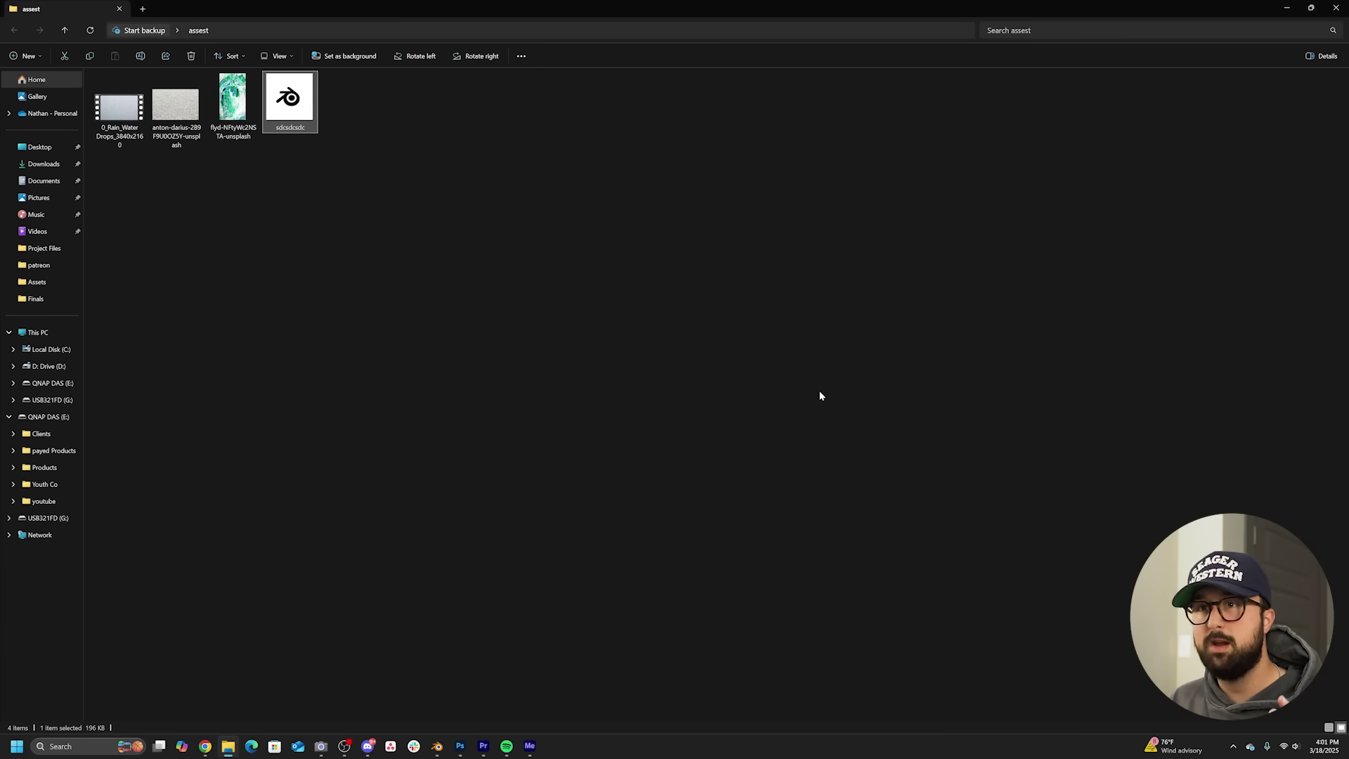
Step: Open the water-droplet photo from the assest folder and browse through the other source images
click(185, 128)
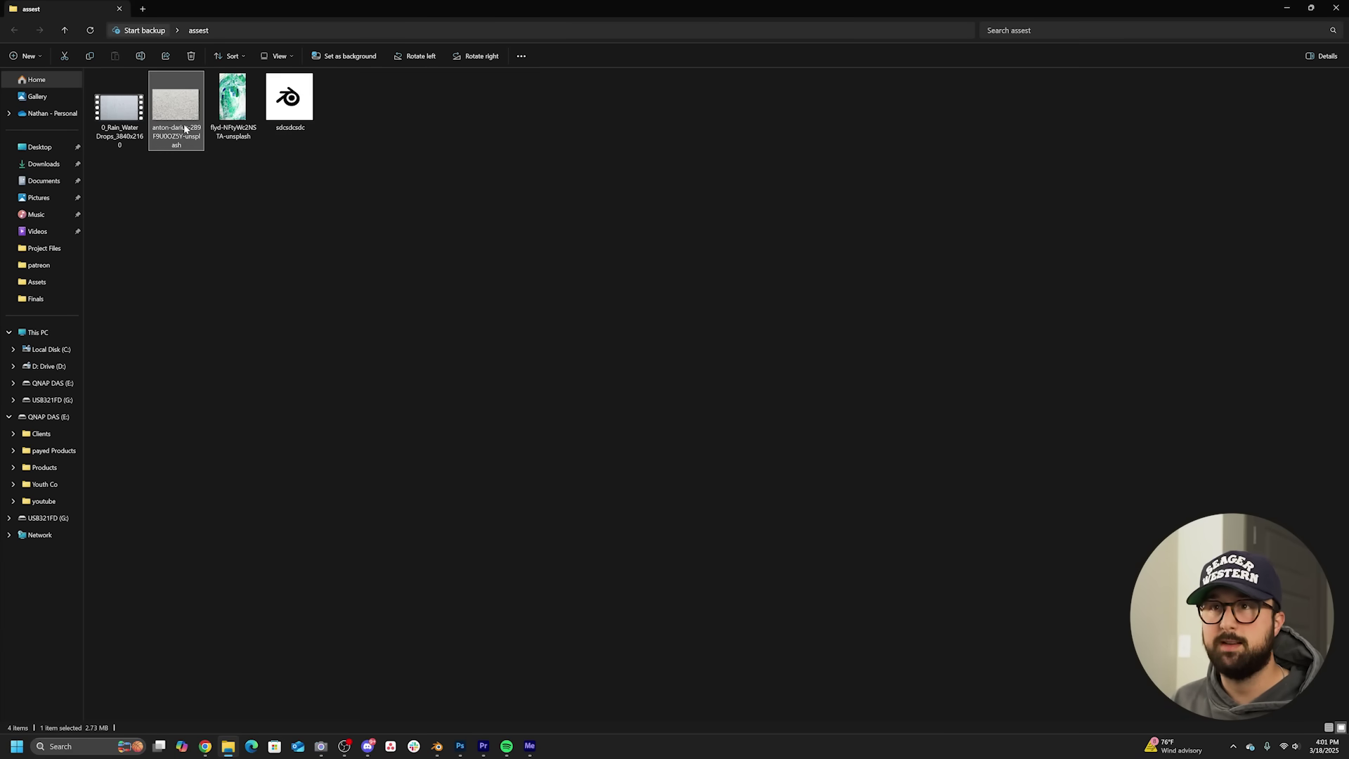
key(Return)
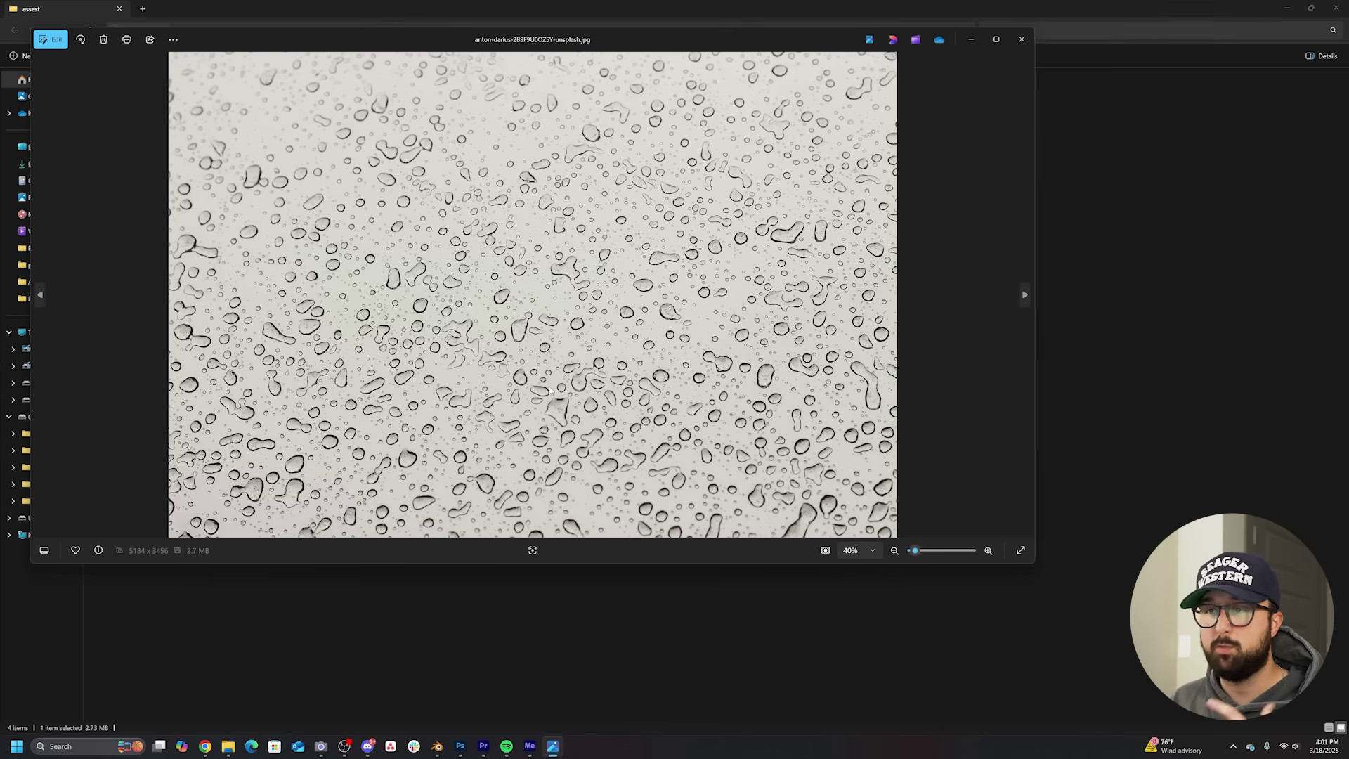
key(Right)
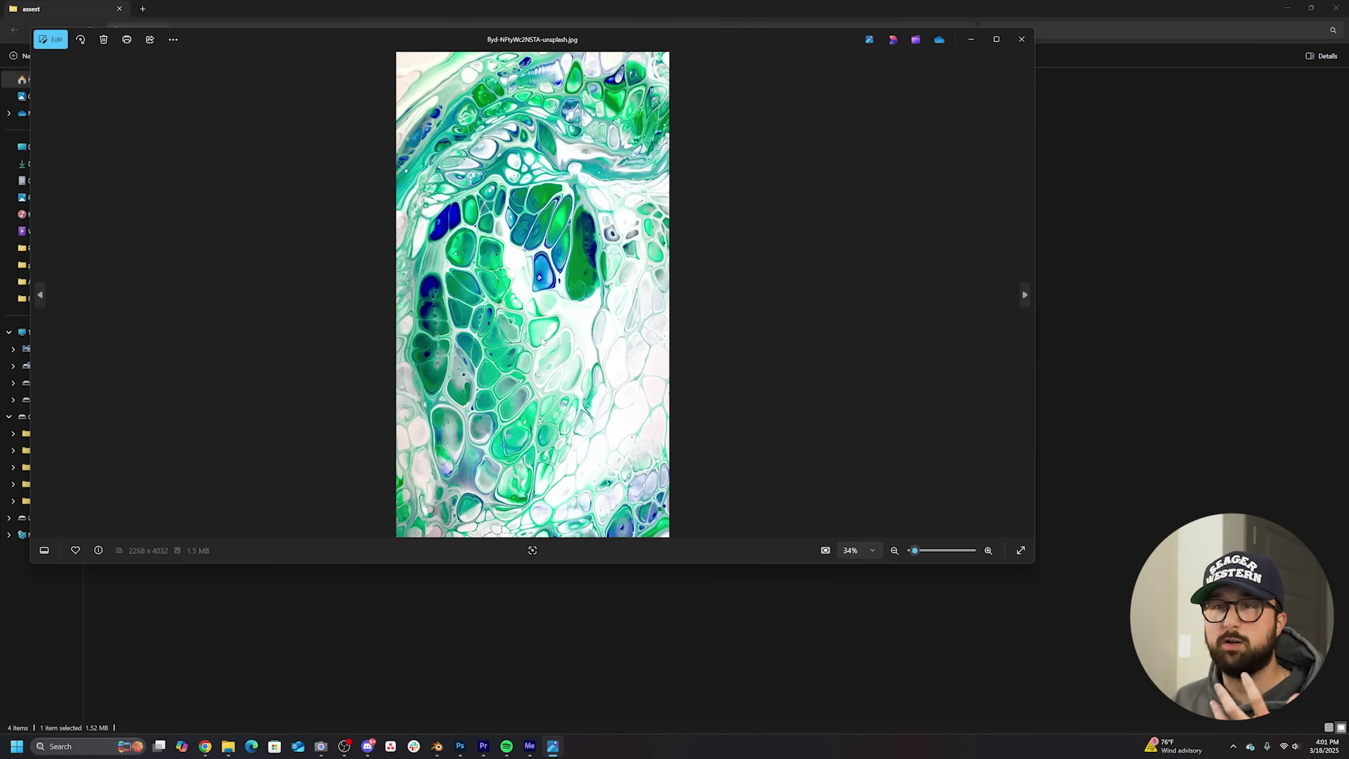
key(Right)
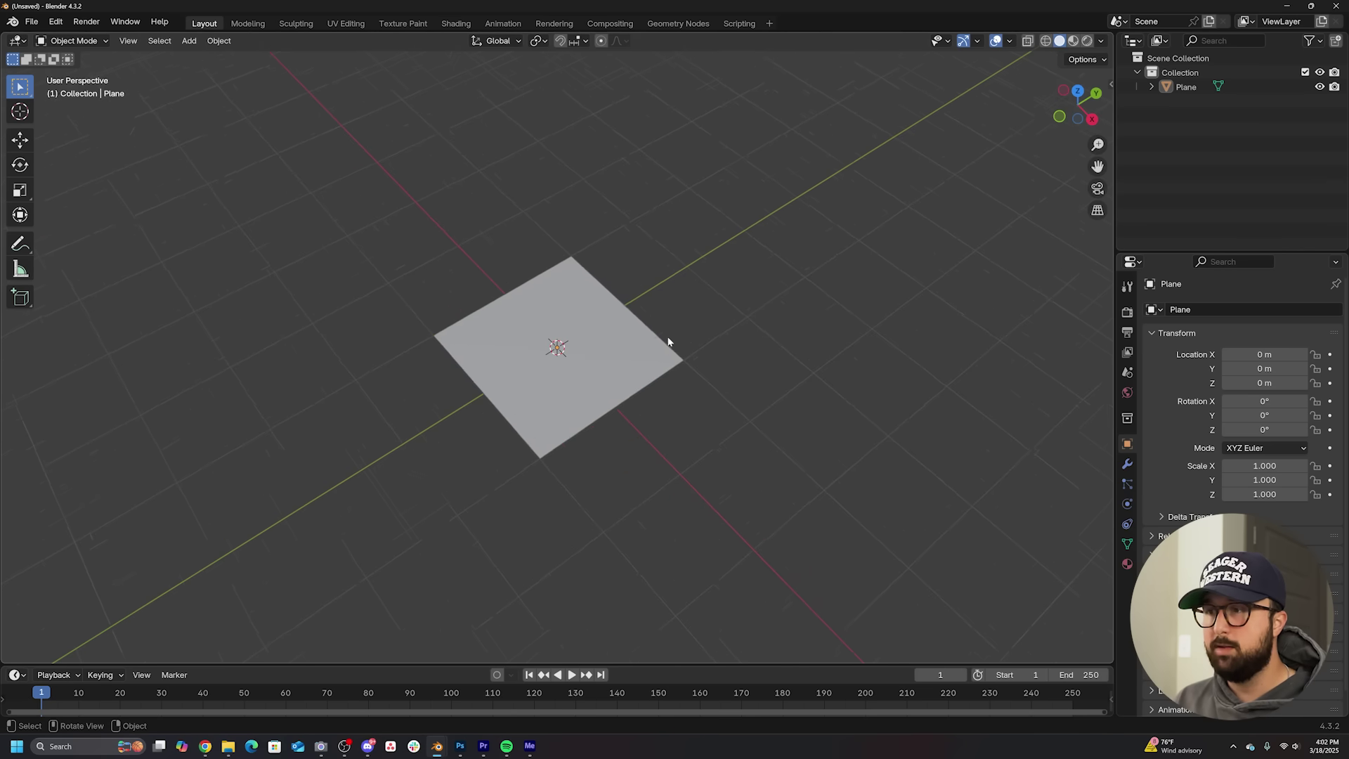
Step: In Blender, scale the plane up uniformly to about 5.68
middle_drag(668, 346, 706, 362)
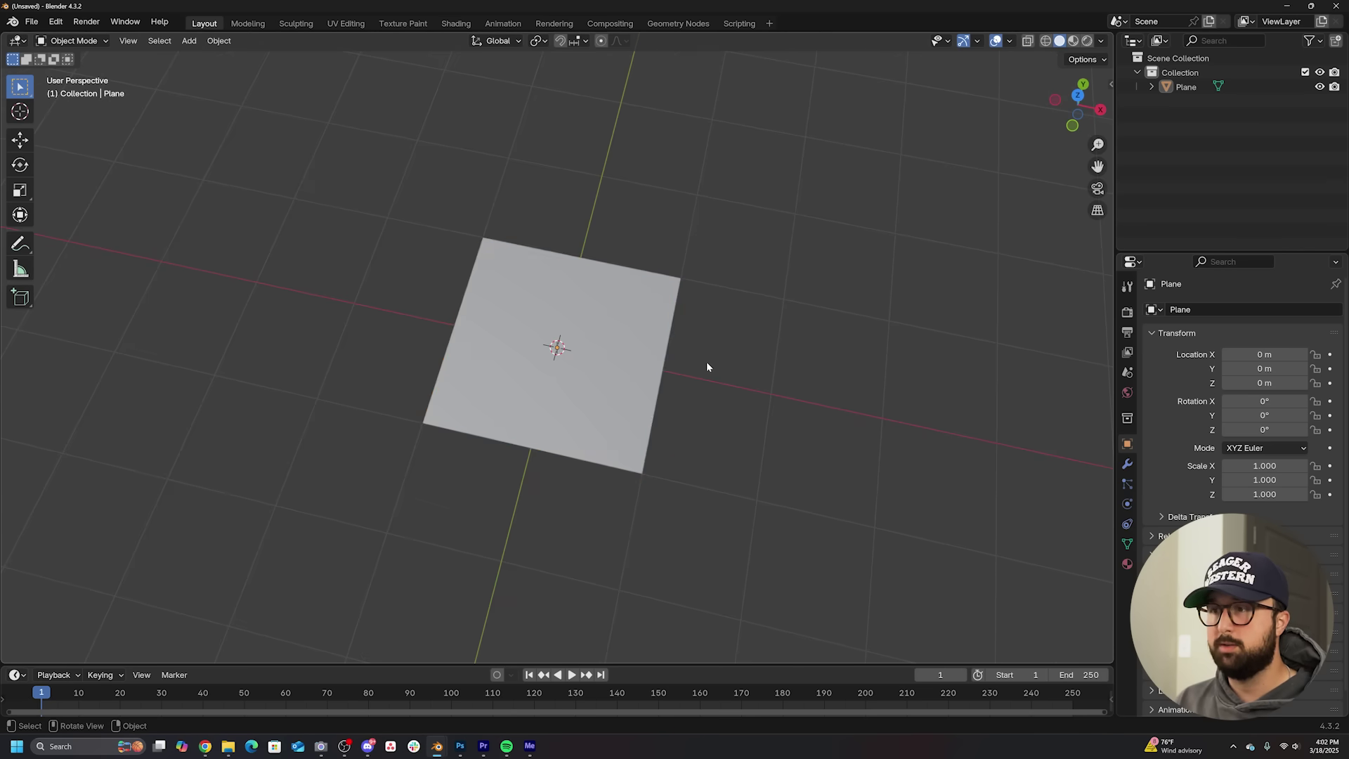
click(638, 365)
scroll(636, 360, down, 7)
key(s)
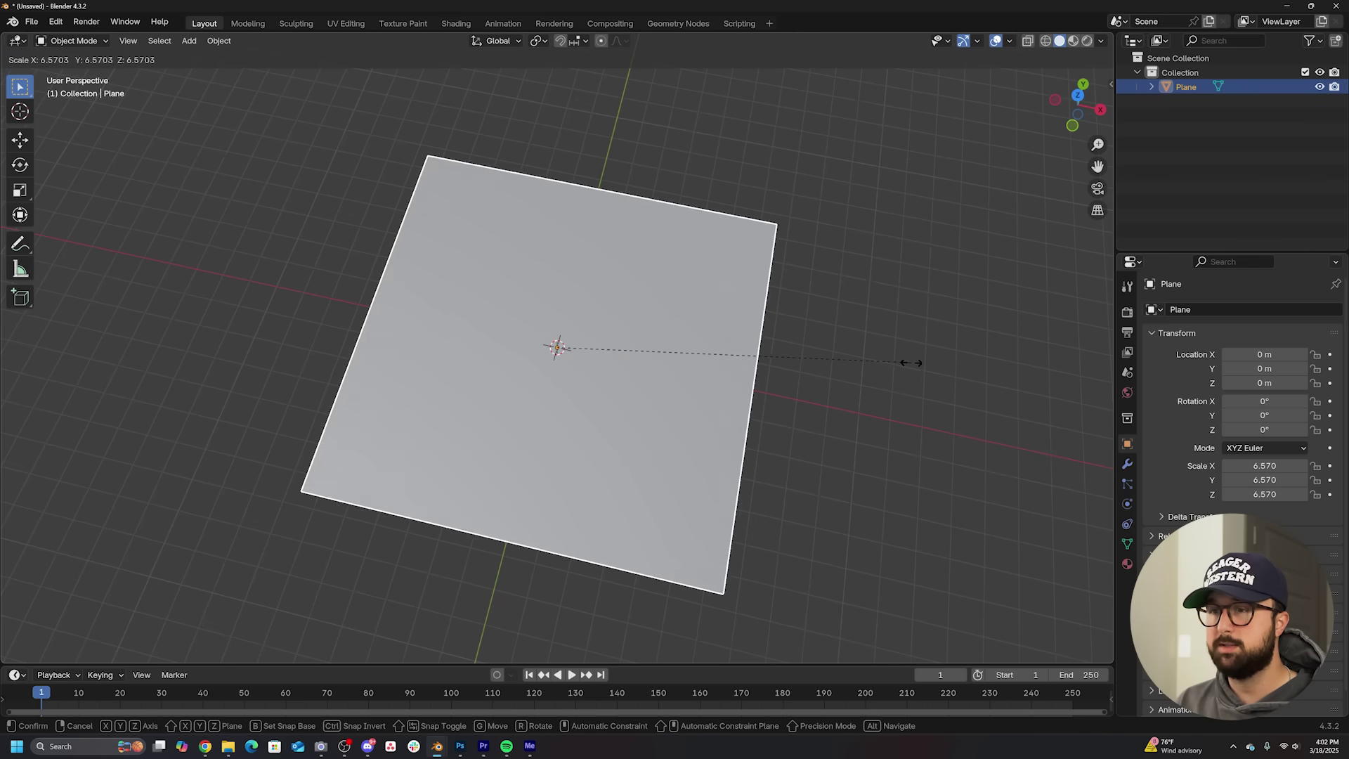
click(865, 366)
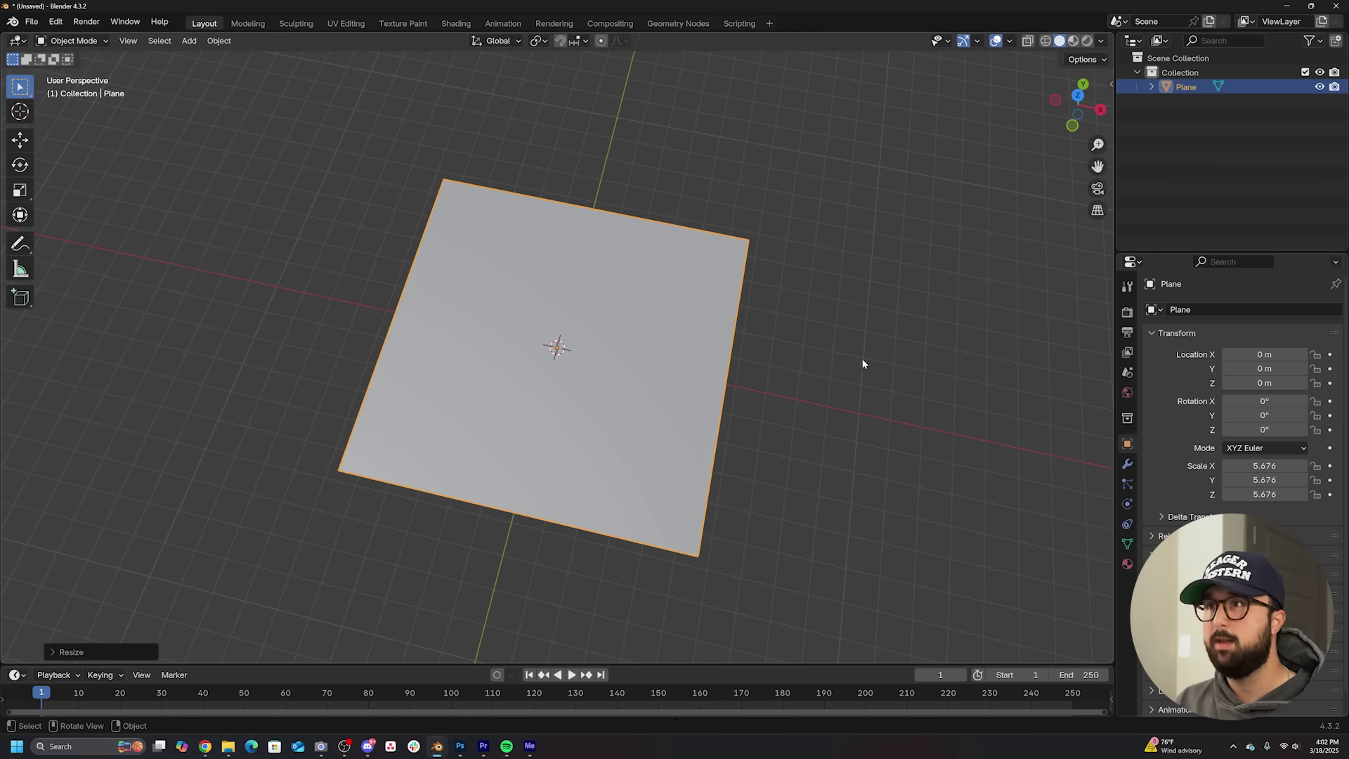
Step: Split the 3D viewport vertically, turn one half into a Shader Editor and hide its sidebar
drag(3, 661, 529, 560)
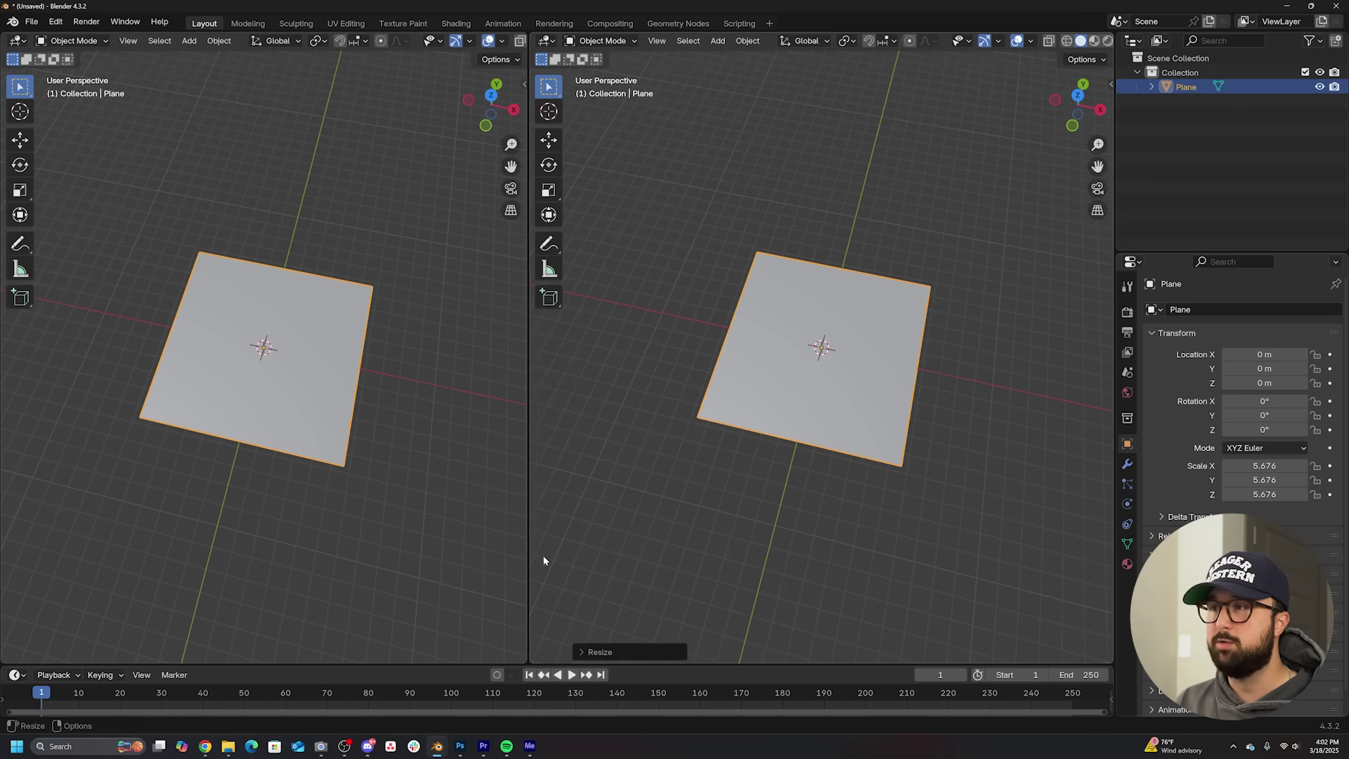
scroll(762, 481, up, 4)
key(KP_7)
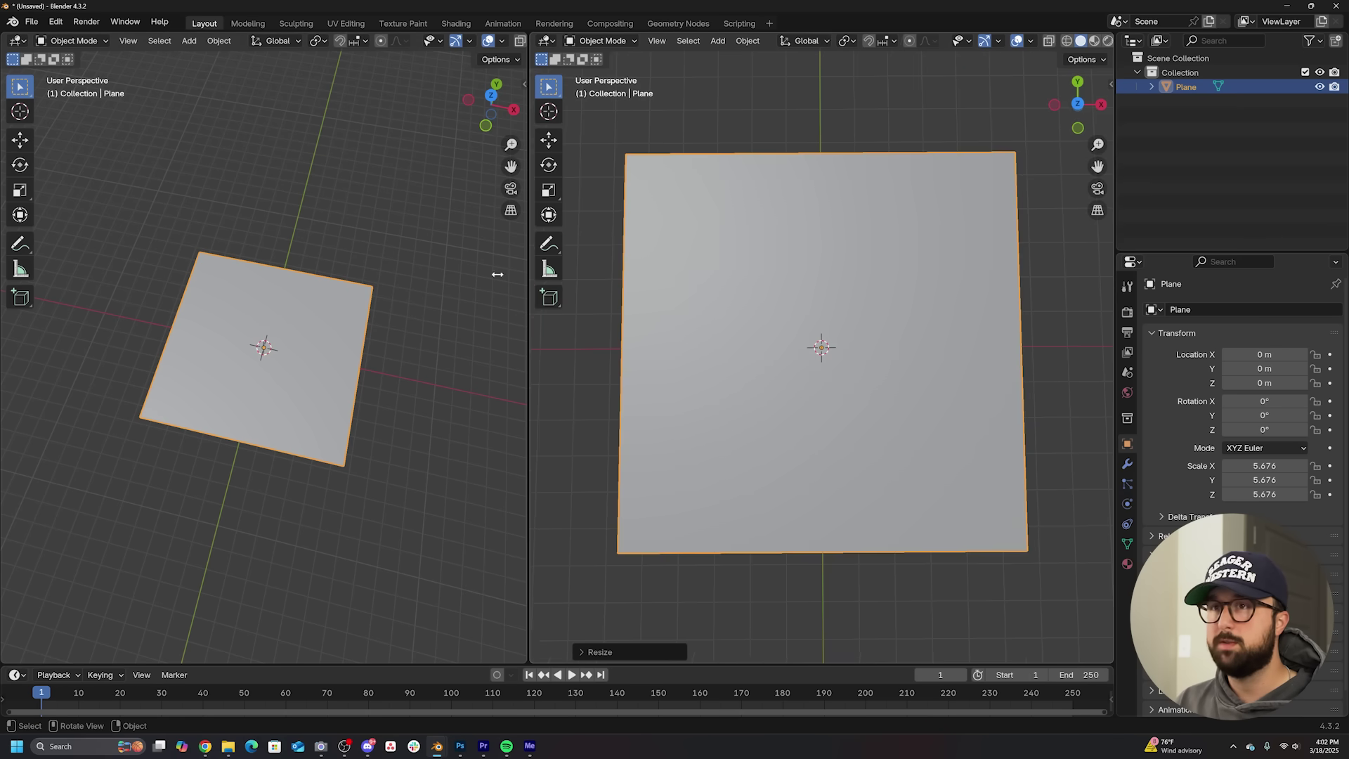
click(19, 42)
click(57, 173)
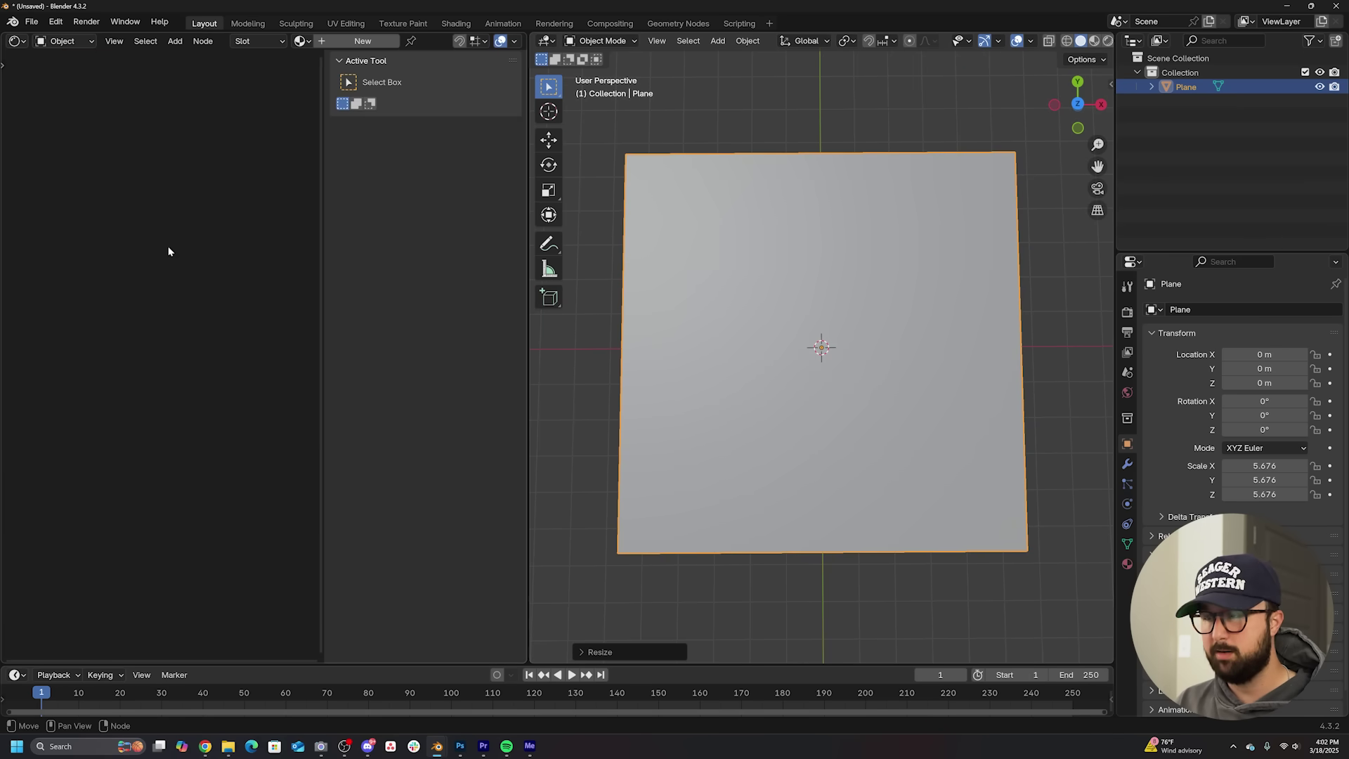
key(n)
Step: Create a new material on the plane and replace its Principled BSDF with an Emission shader connected to the Material Output's Surface
click(365, 43)
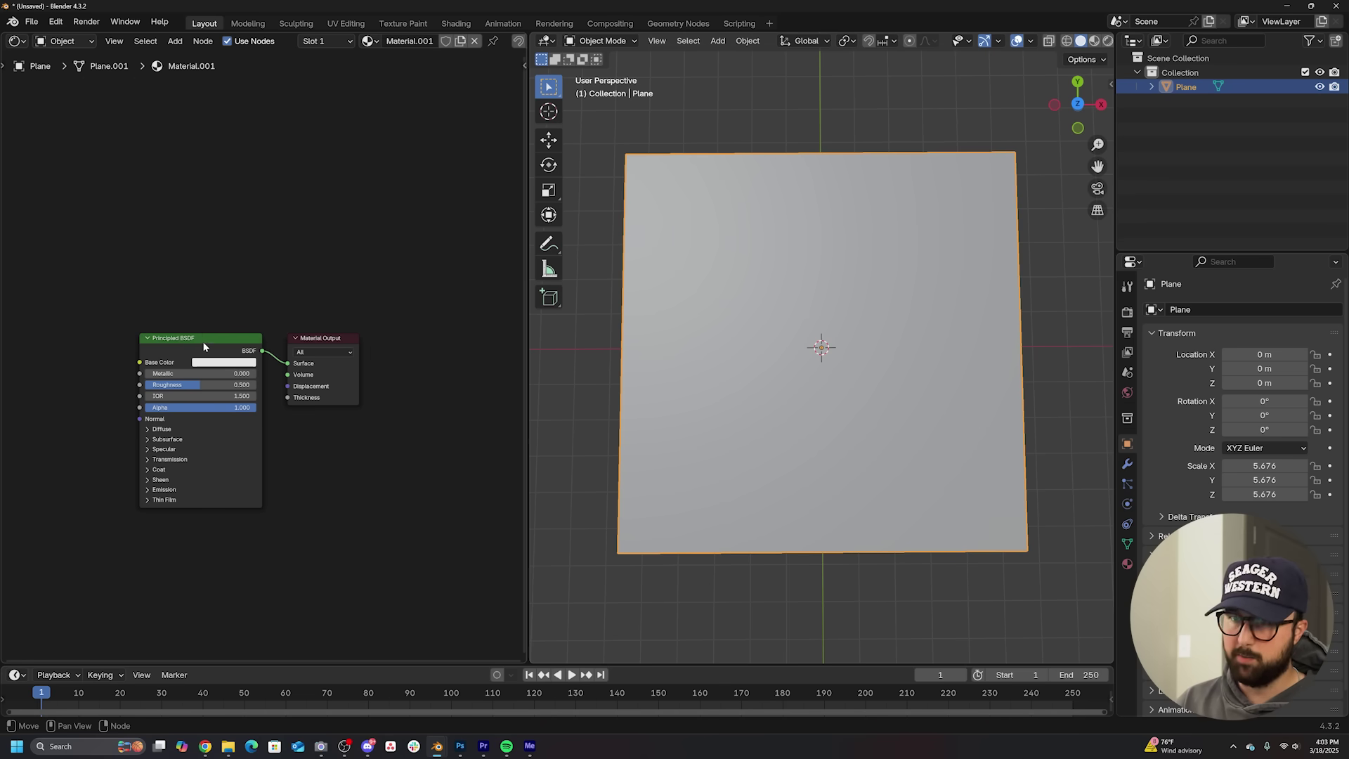
click(204, 347)
key(x)
key(shift+a)
text(e)
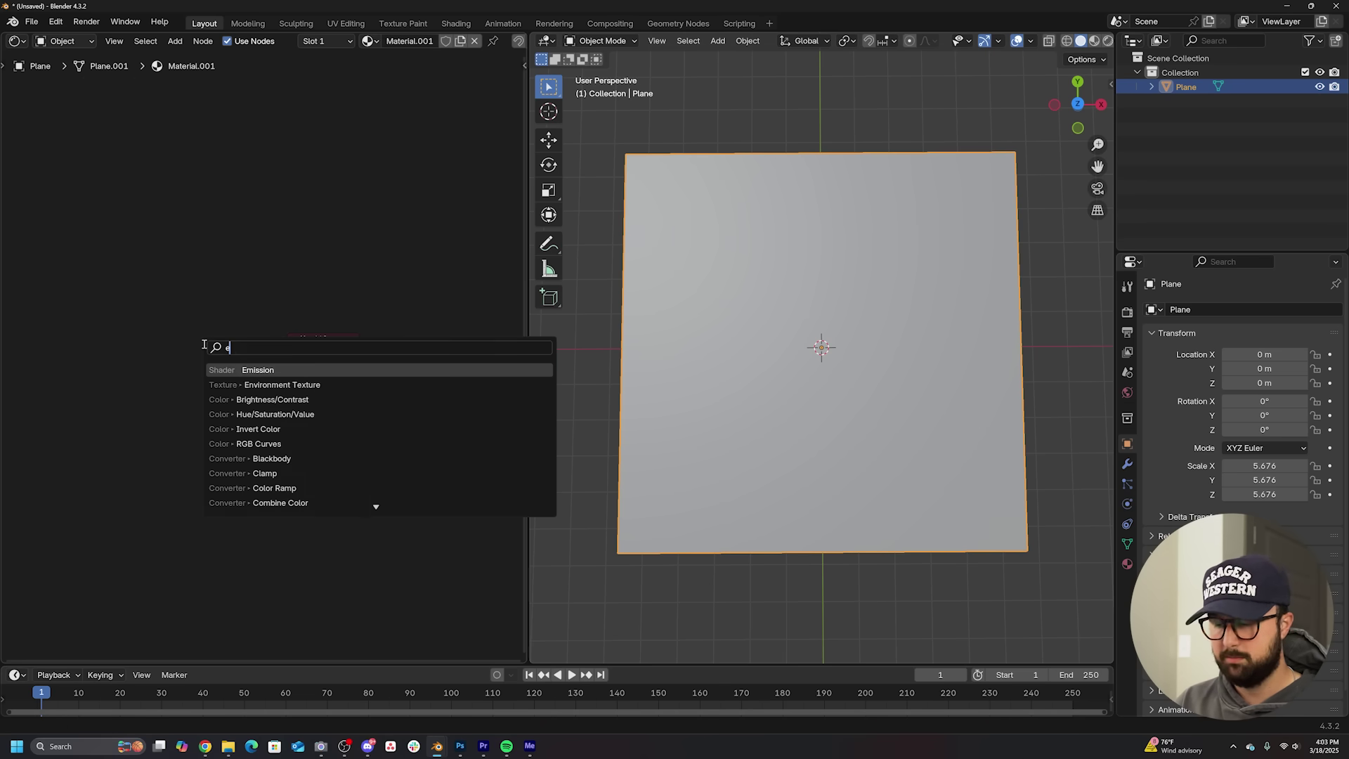
text(m)
key(Return)
click(262, 371)
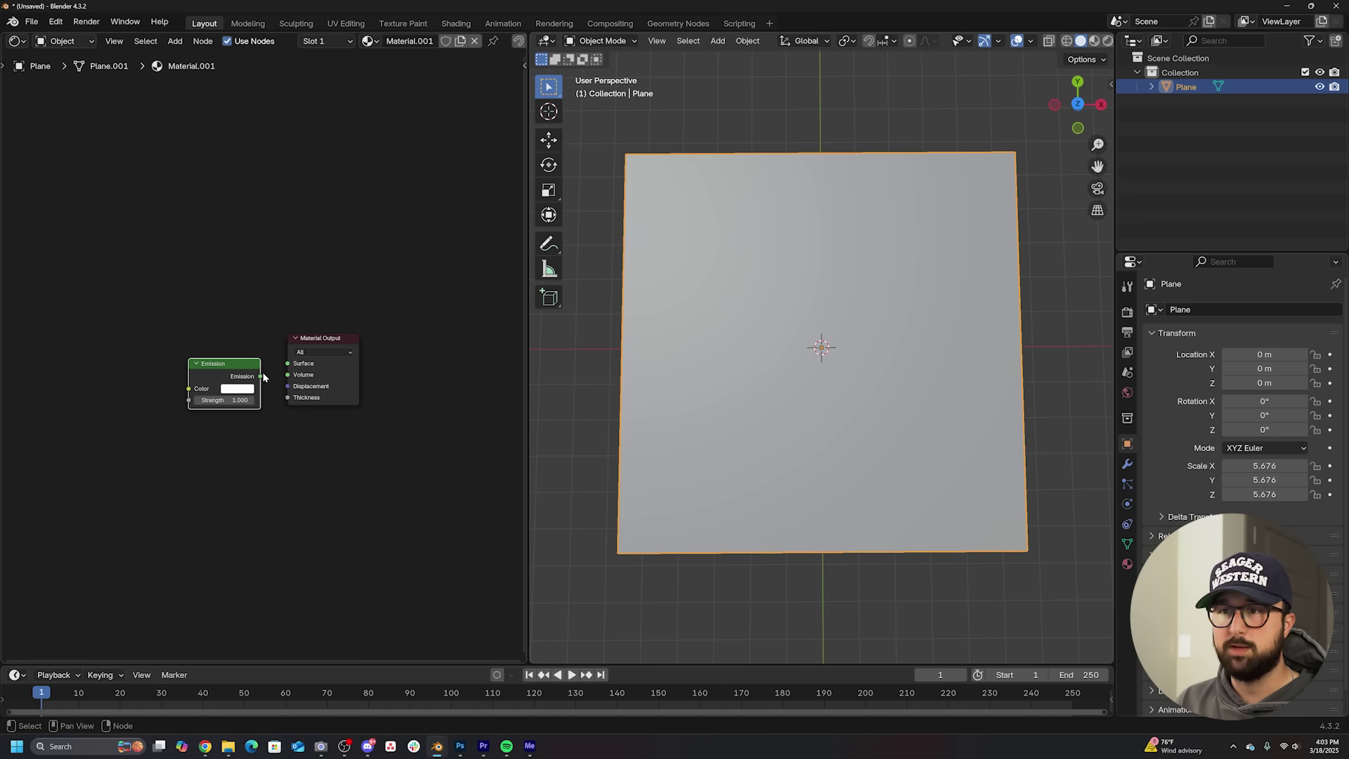
drag(262, 377, 288, 364)
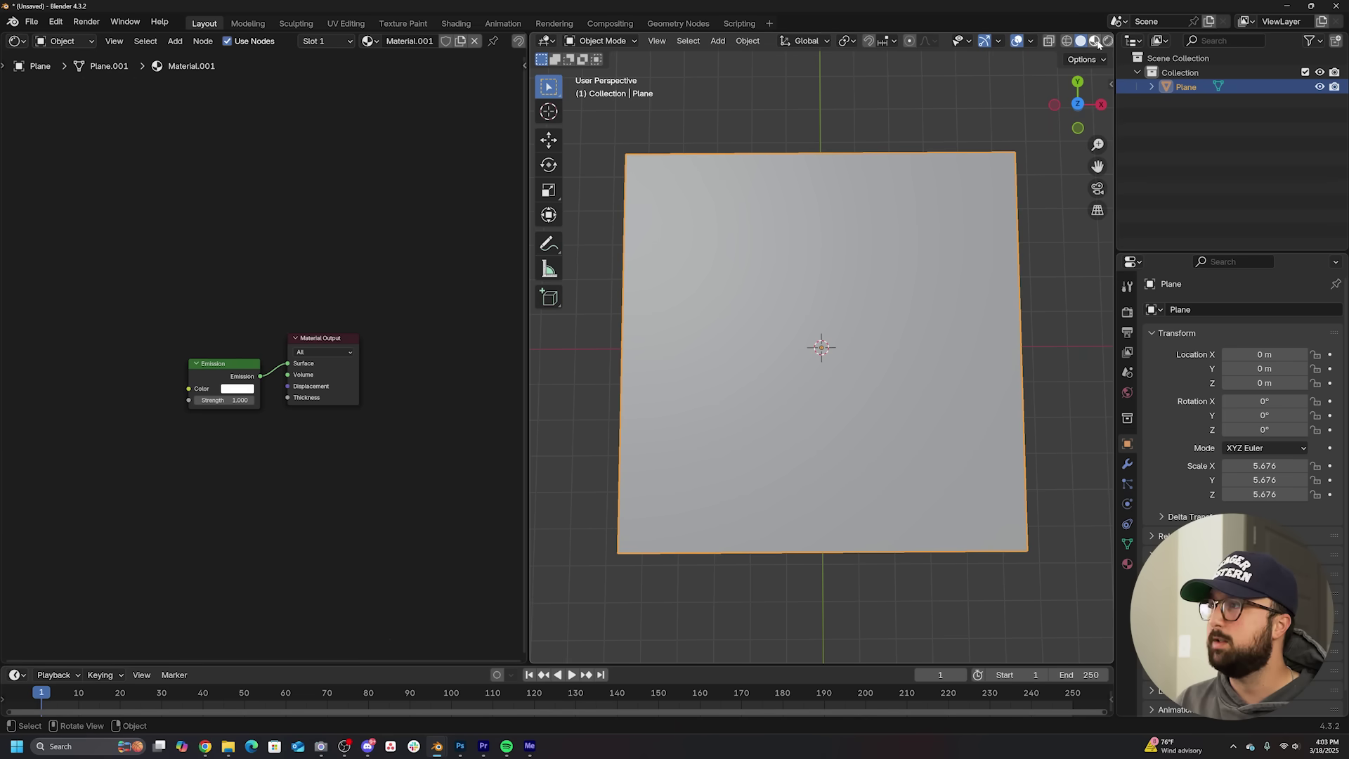
Step: Show the plane in rendered shading from the orthographic top view and set the render engine to EEVEE
click(1107, 43)
key(grave)
click(969, 198)
click(1127, 313)
click(1255, 310)
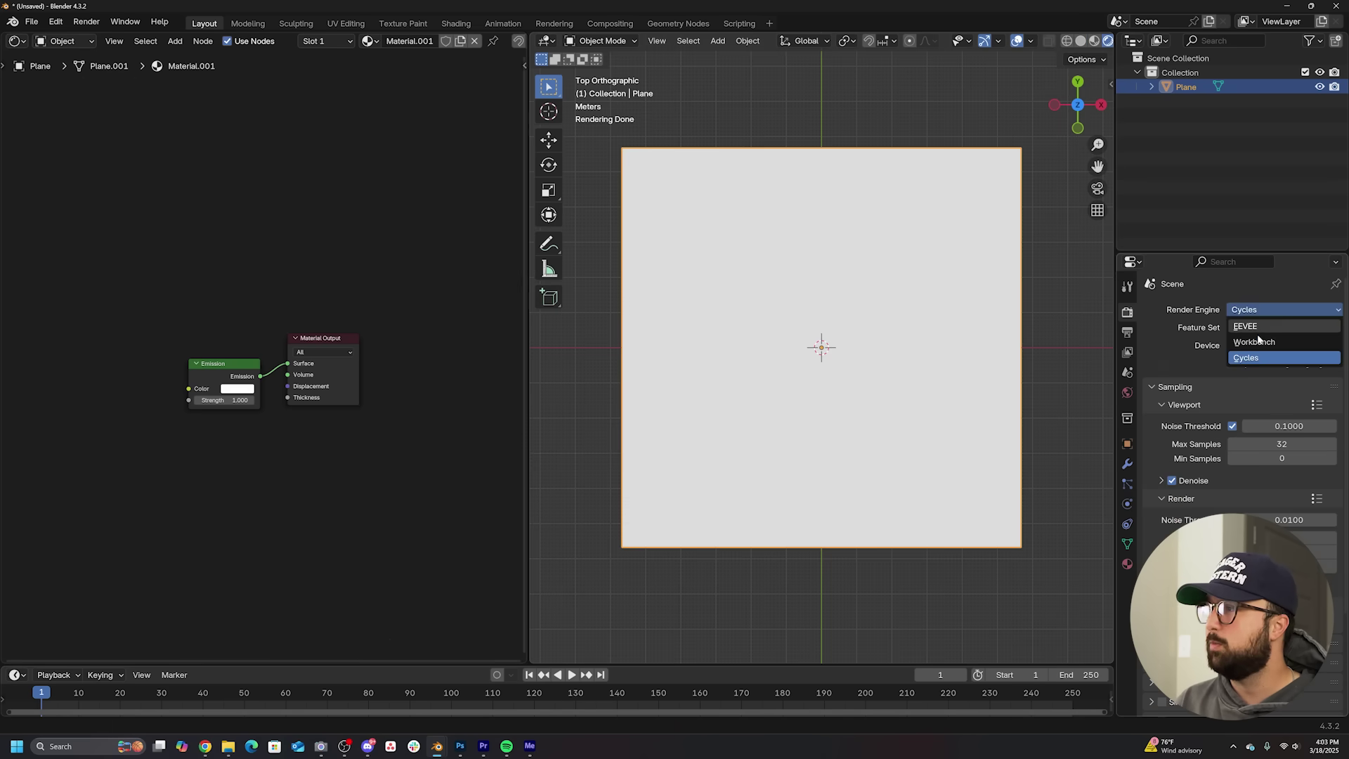
click(1257, 328)
scroll(813, 261, up, 1)
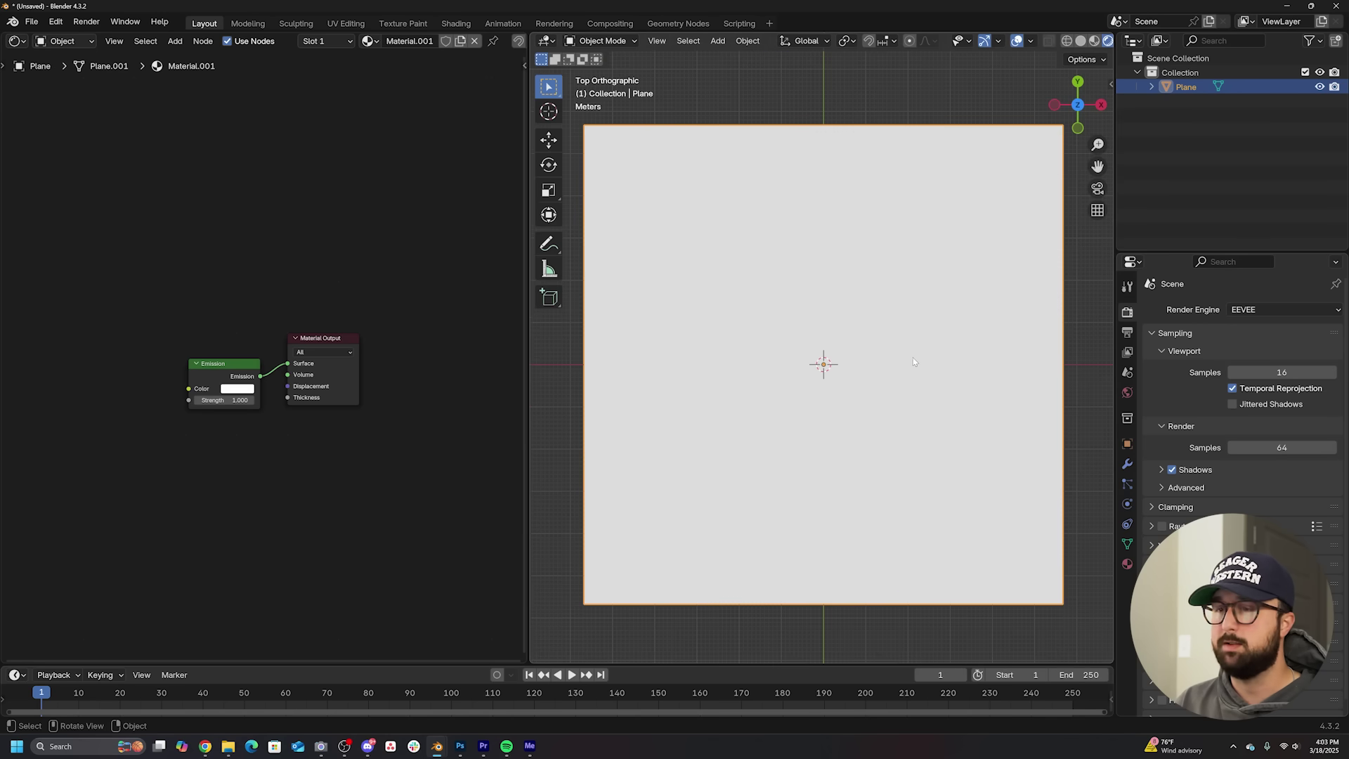
Step: Add a Color Ramp node and connect its Color output to the Emission shader's Color input
middle_drag(308, 385, 417, 368)
key(shift+a)
text(co)
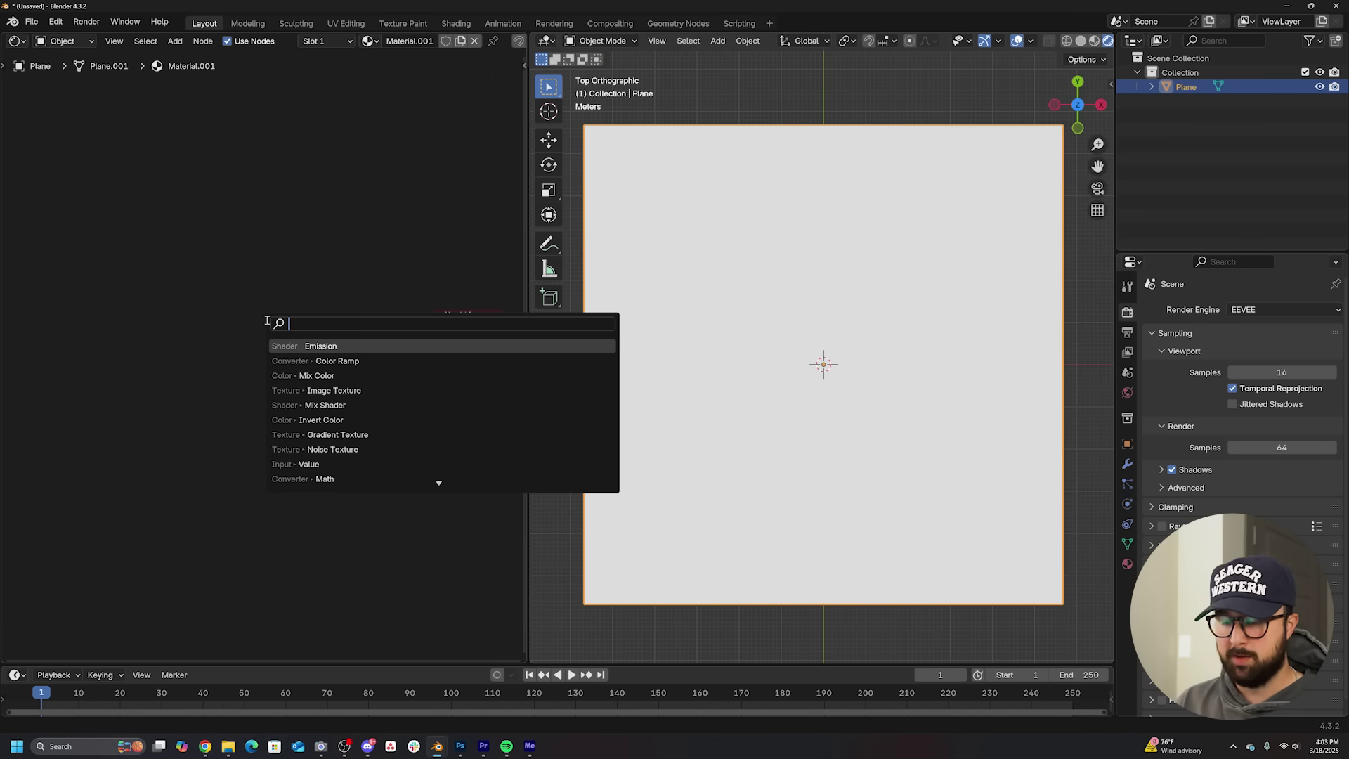
text(l)
click(330, 360)
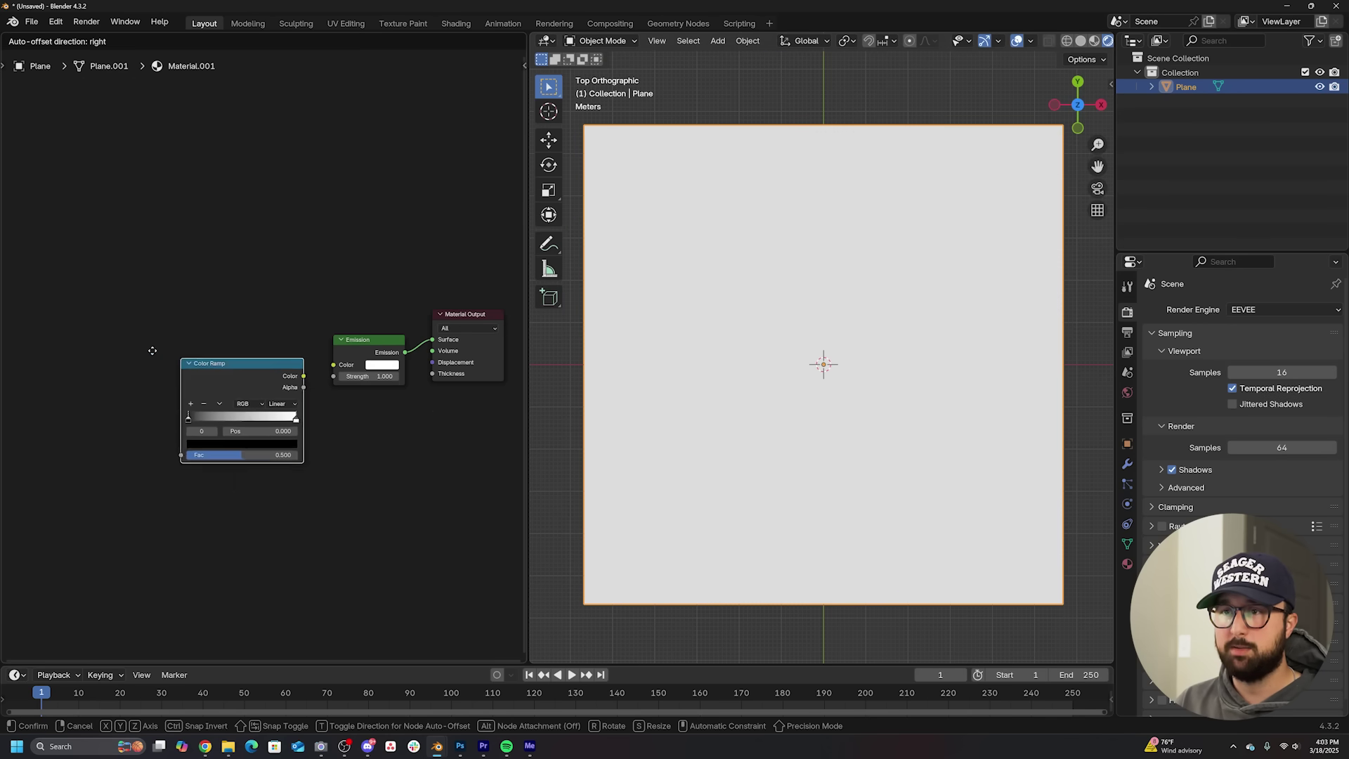
click(341, 379)
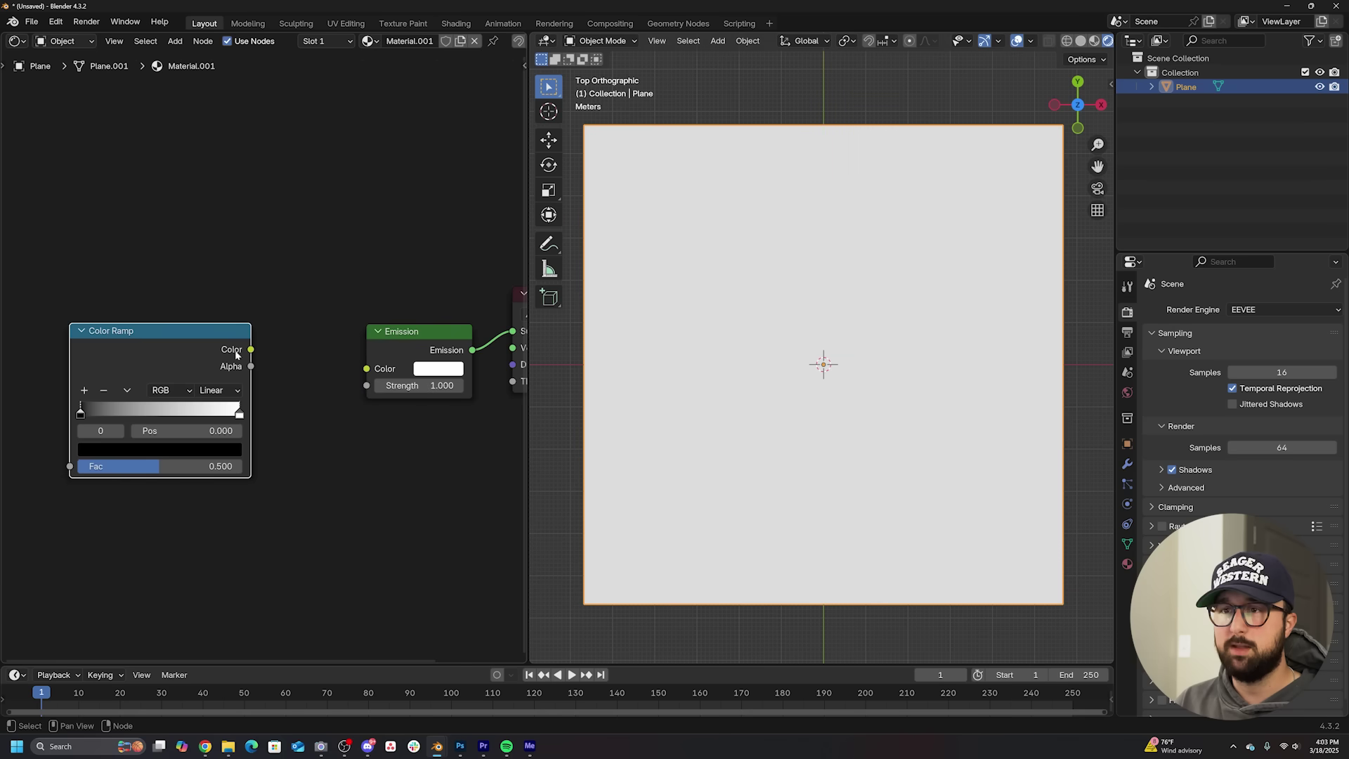
drag(236, 354, 353, 371)
drag(353, 371, 282, 354)
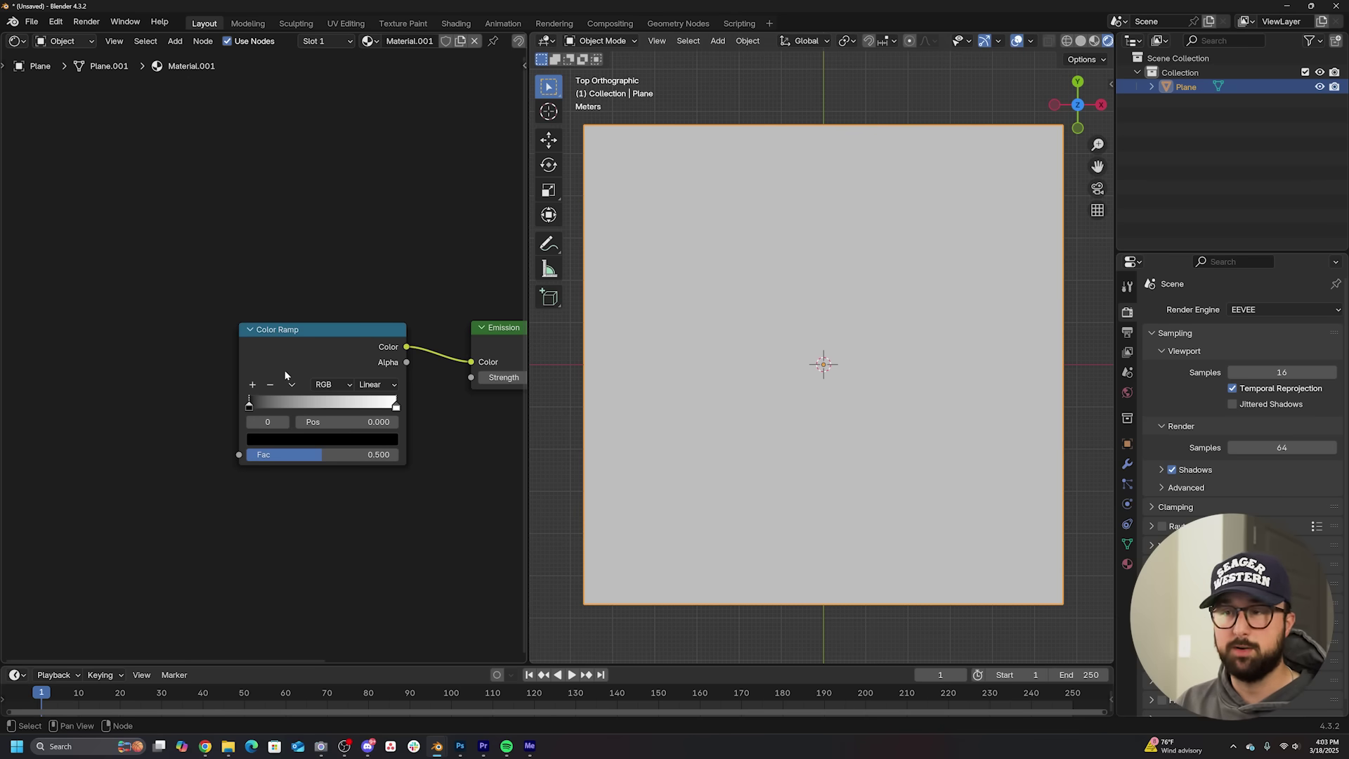
Step: Feed the Color Ramp with an Image Texture, including Mapping and Texture Coordinate nodes, and load sdcsdcsdc.png into it
click(288, 369)
key(ctrl+t)
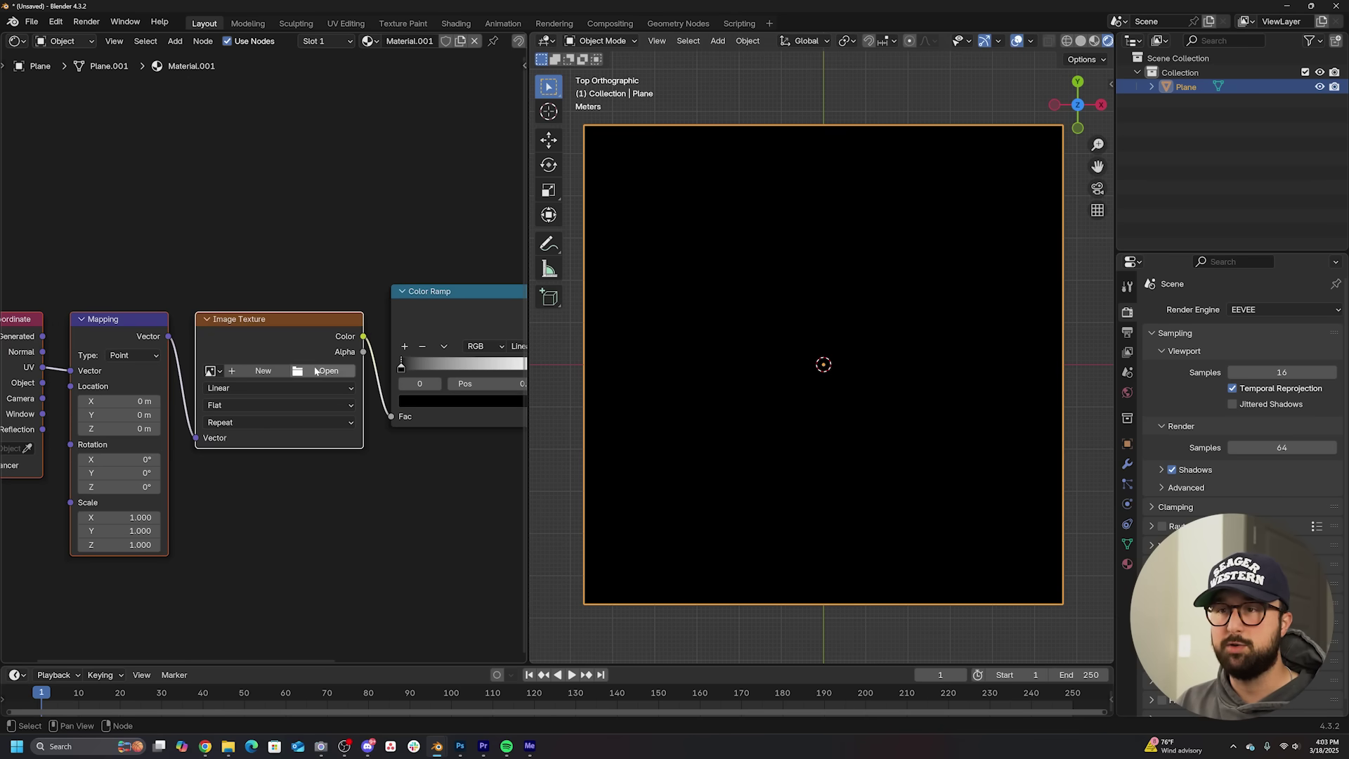
click(320, 373)
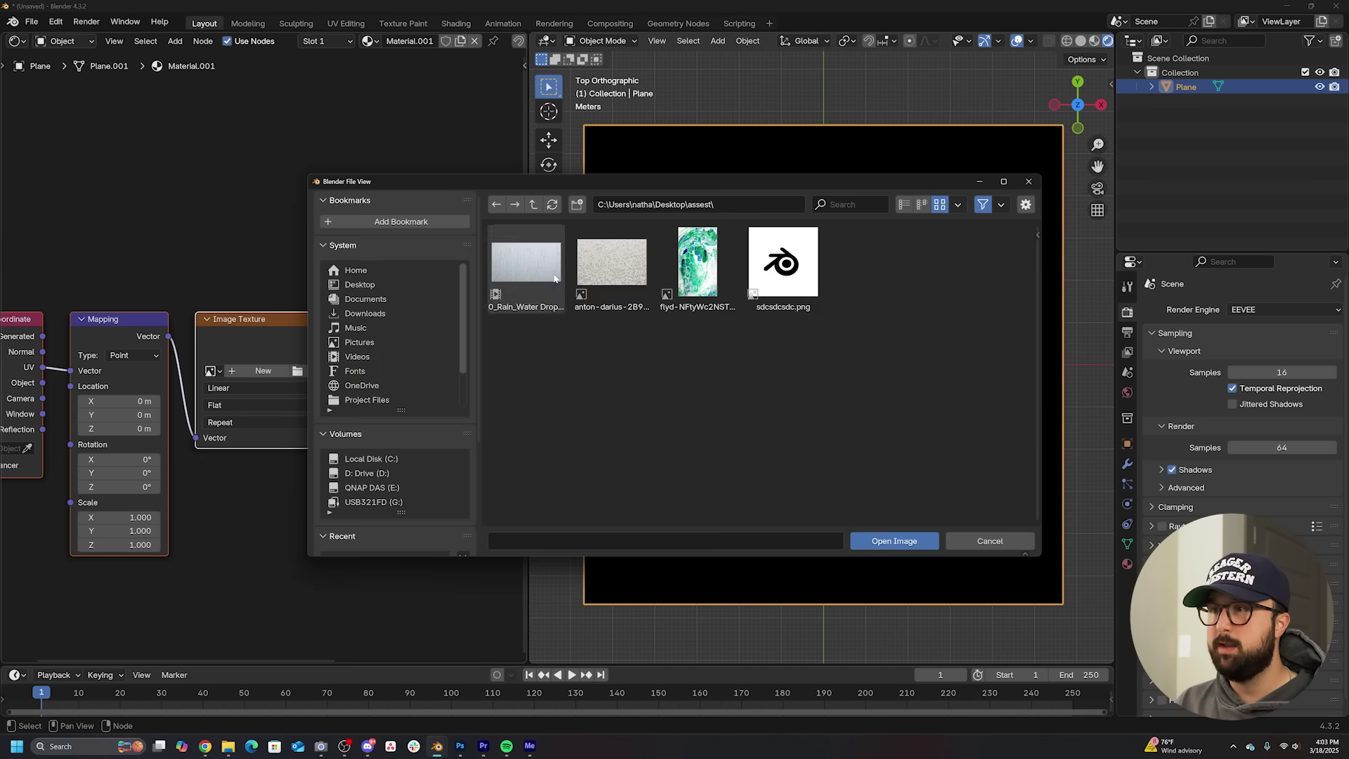
double_click(796, 274)
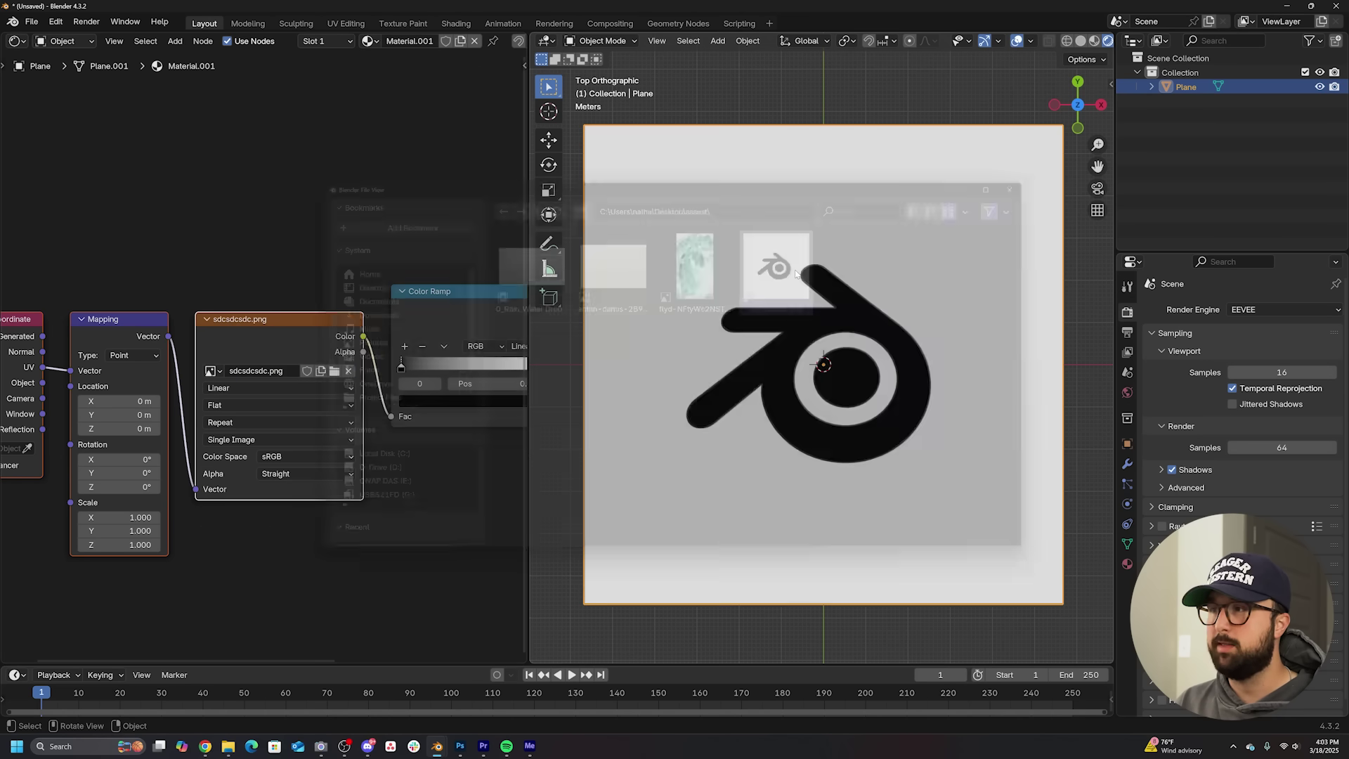
Step: Change the Color Ramp's white stop to red, hex FF3000FF
middle_drag(388, 381, 330, 379)
click(490, 364)
click(414, 397)
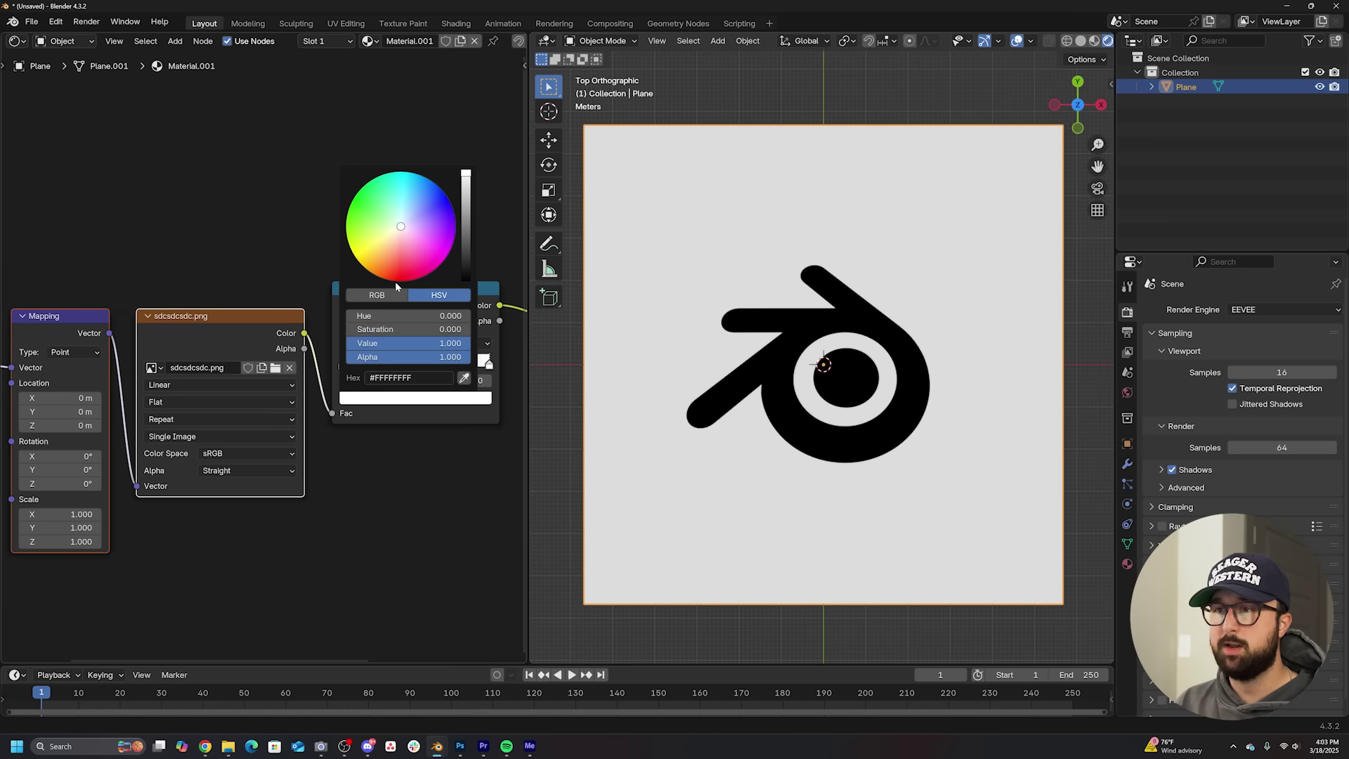
click(389, 279)
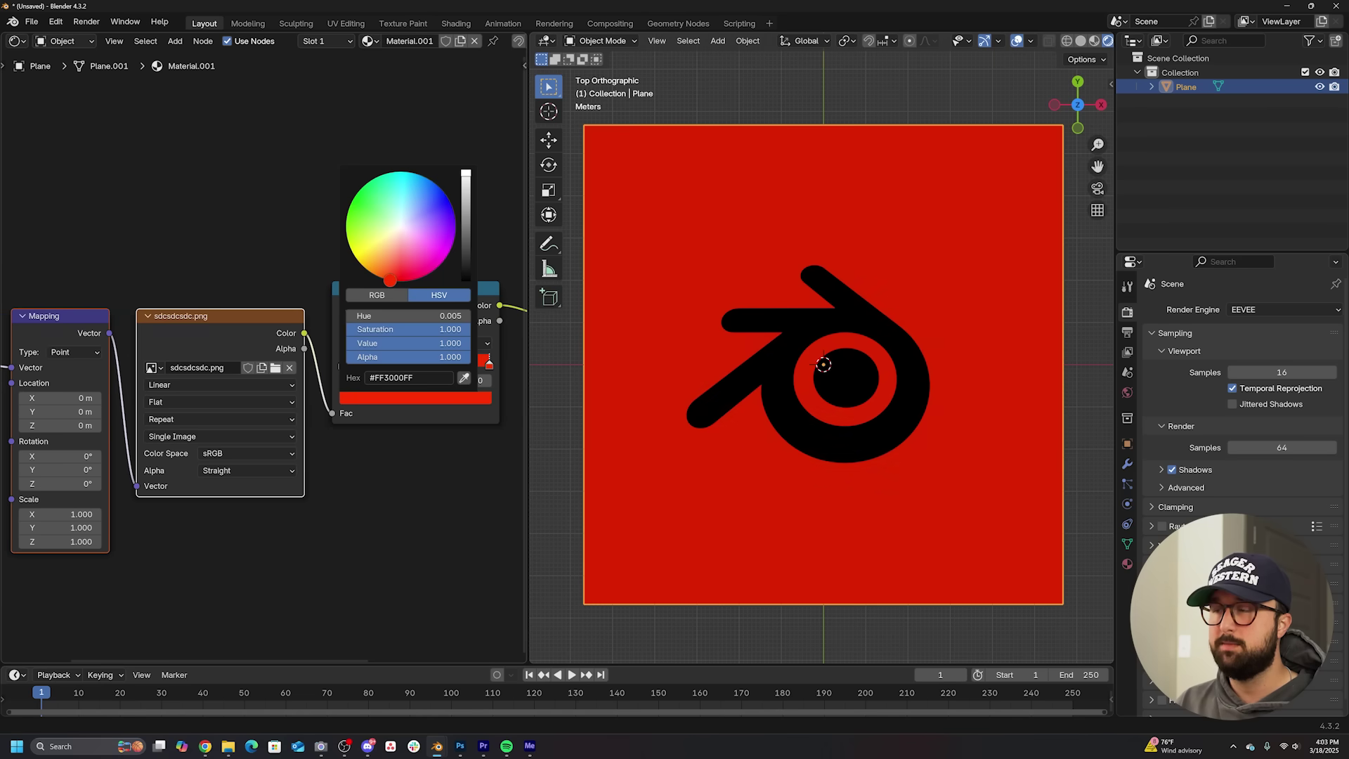
Step: Move the Texture Coordinate and Mapping nodes away to make room, and insert a duplicate of the logo Image Texture between Mapping and the original
scroll(206, 472, down, 4)
middle_drag(241, 487, 434, 440)
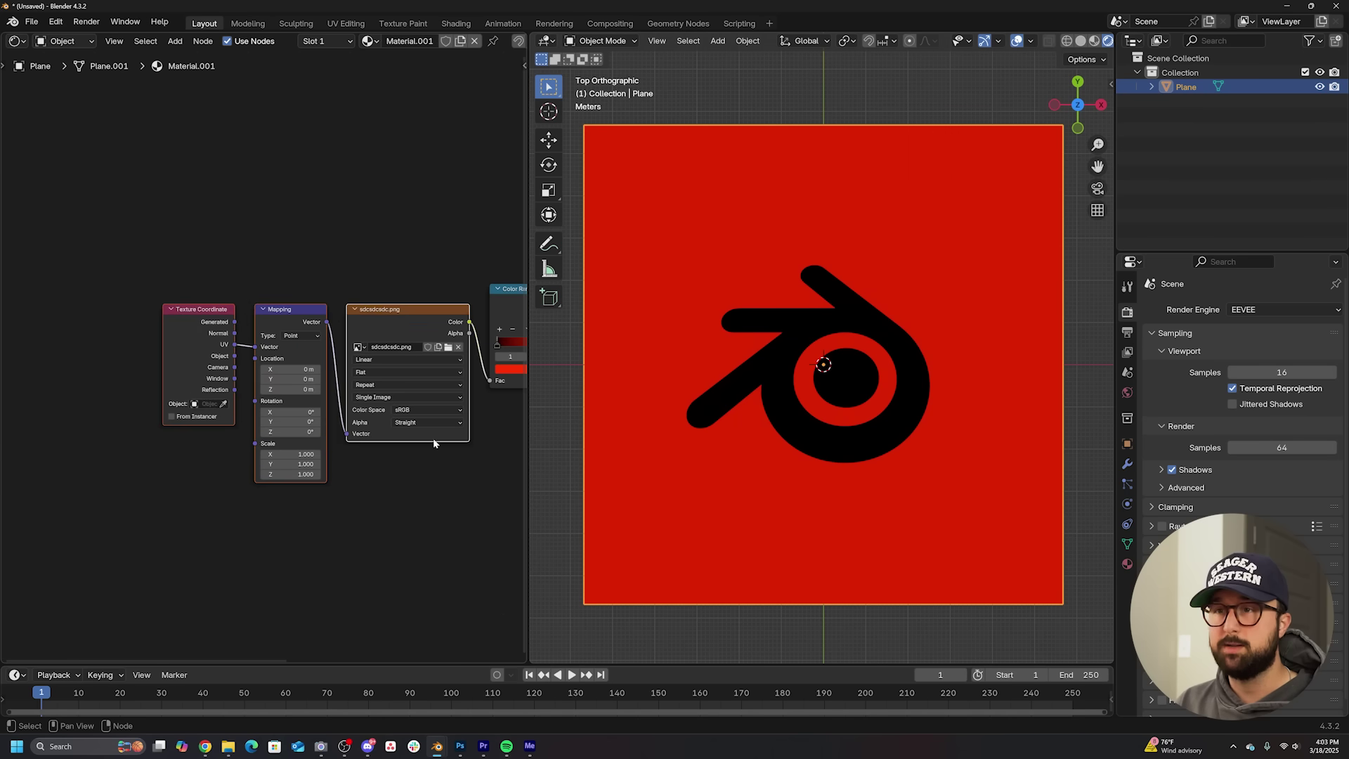
click(271, 273)
drag(273, 406, 103, 408)
click(382, 311)
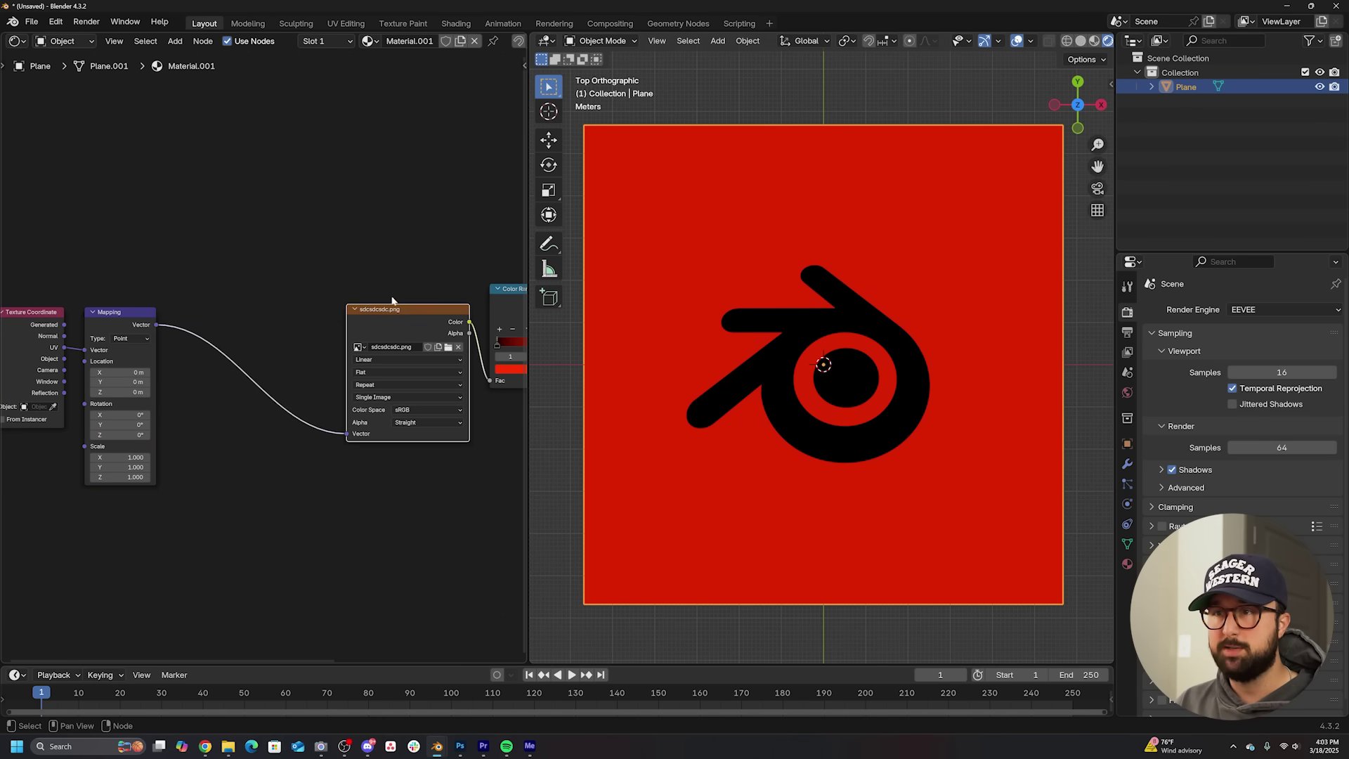
key(shift+d)
click(212, 327)
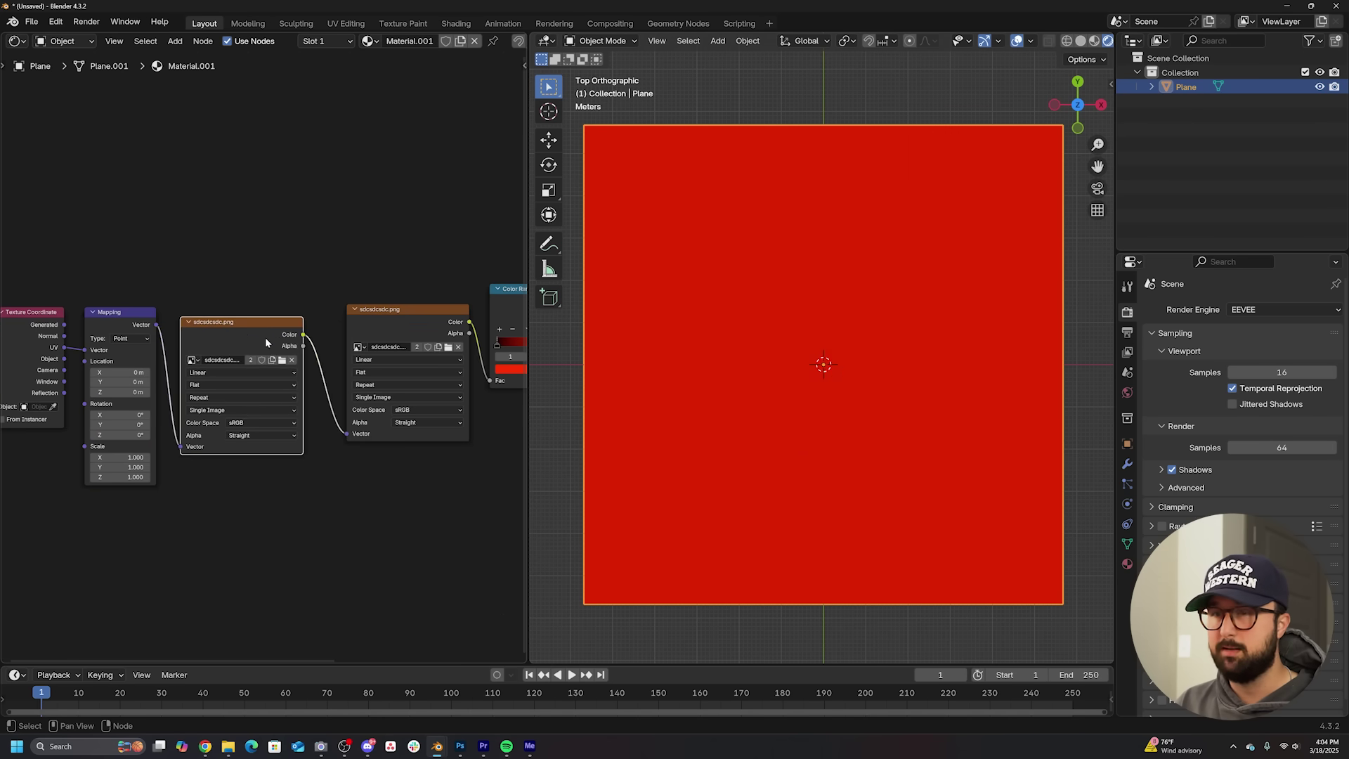
Step: Load the water-droplet photo into the duplicated Image Texture and inspect the distortion on the plane
scroll(265, 342, up, 2)
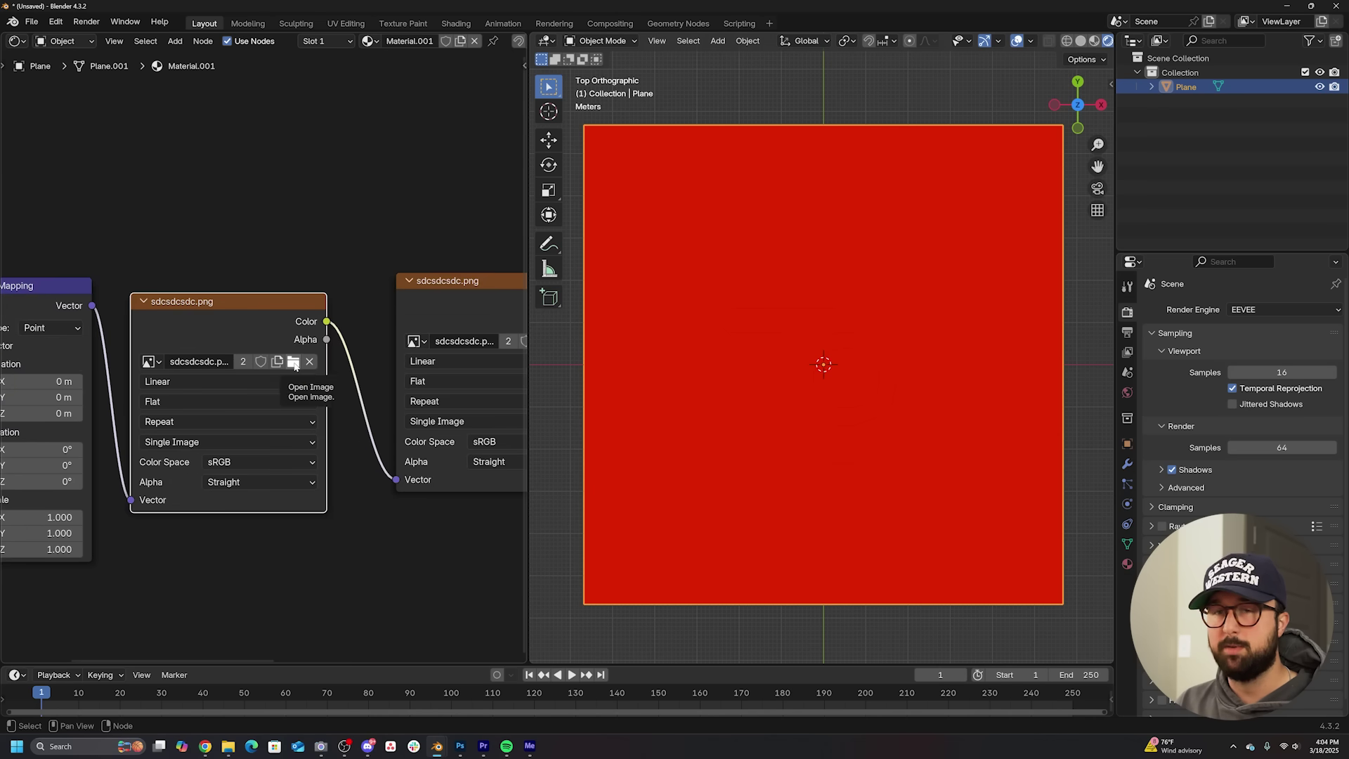
click(294, 361)
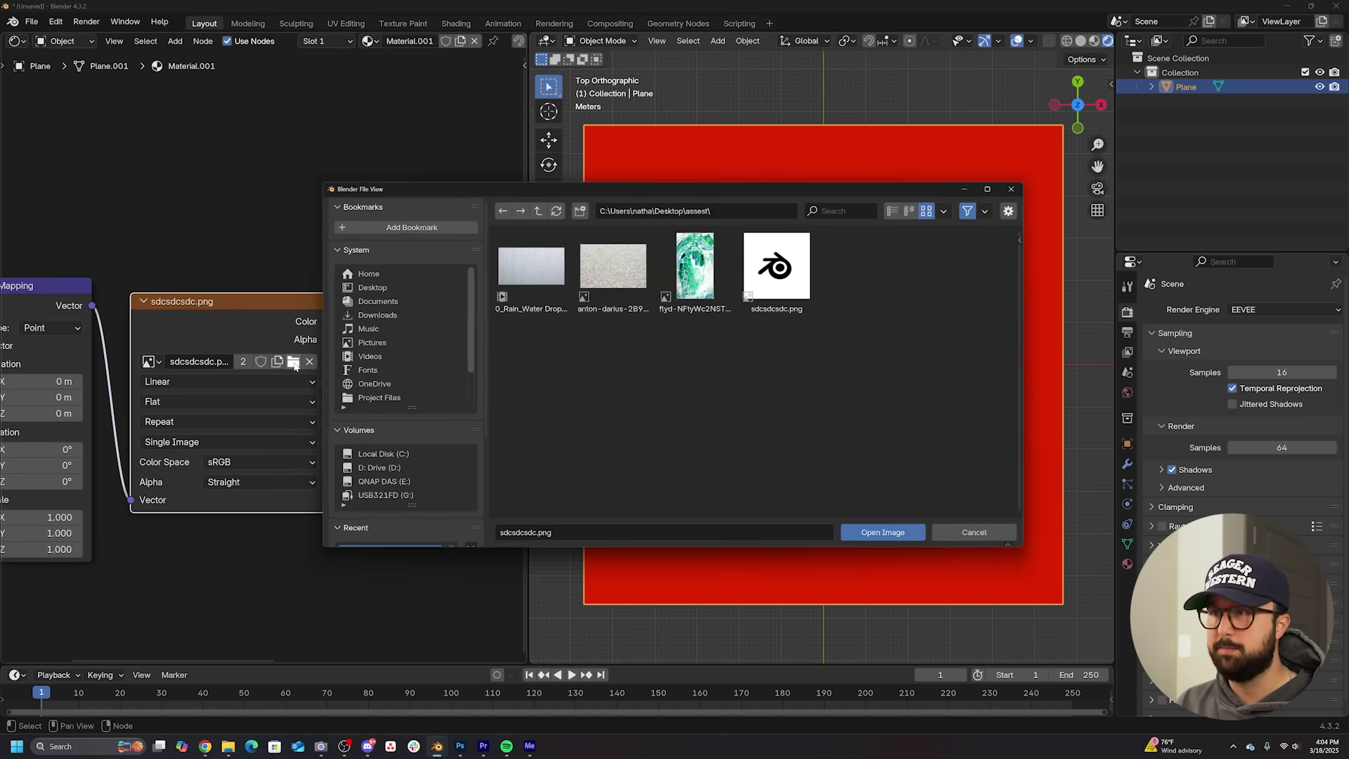
double_click(608, 265)
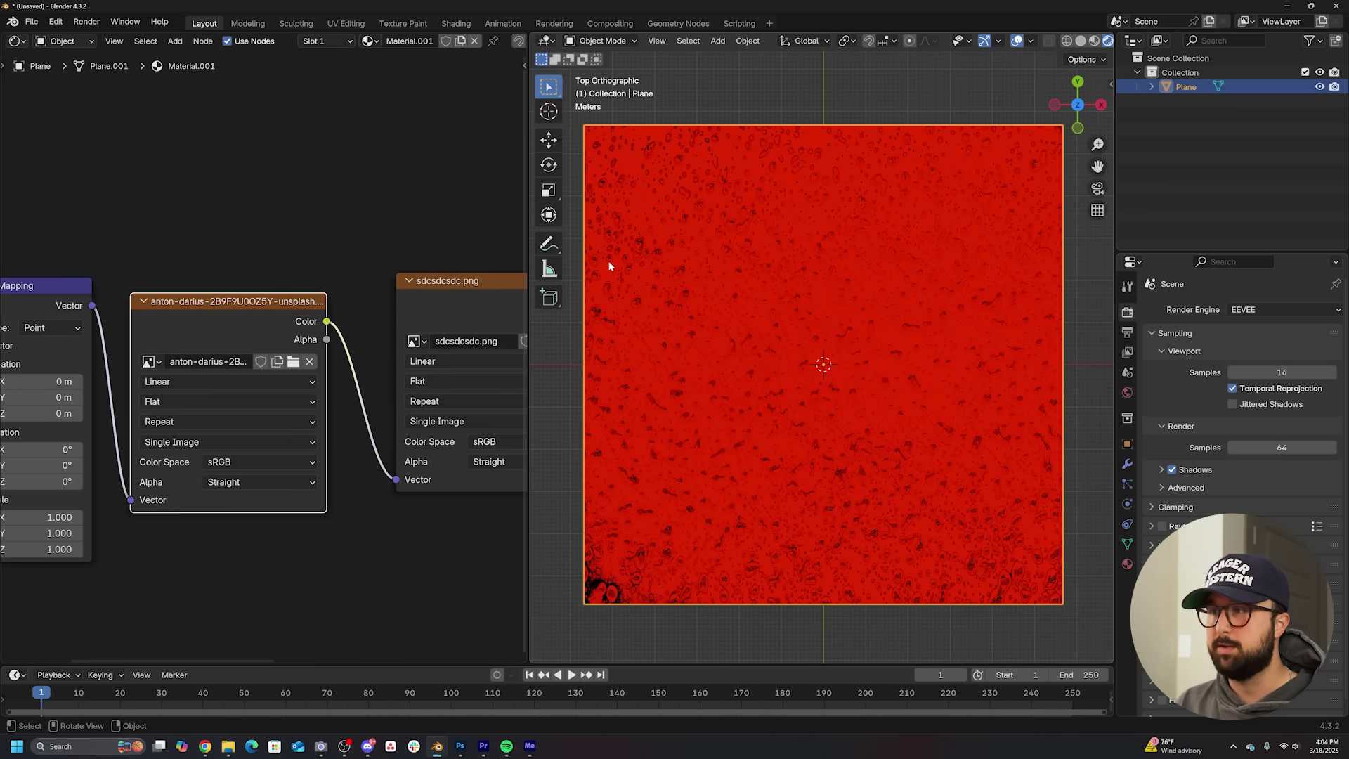
scroll(602, 265, up, 6)
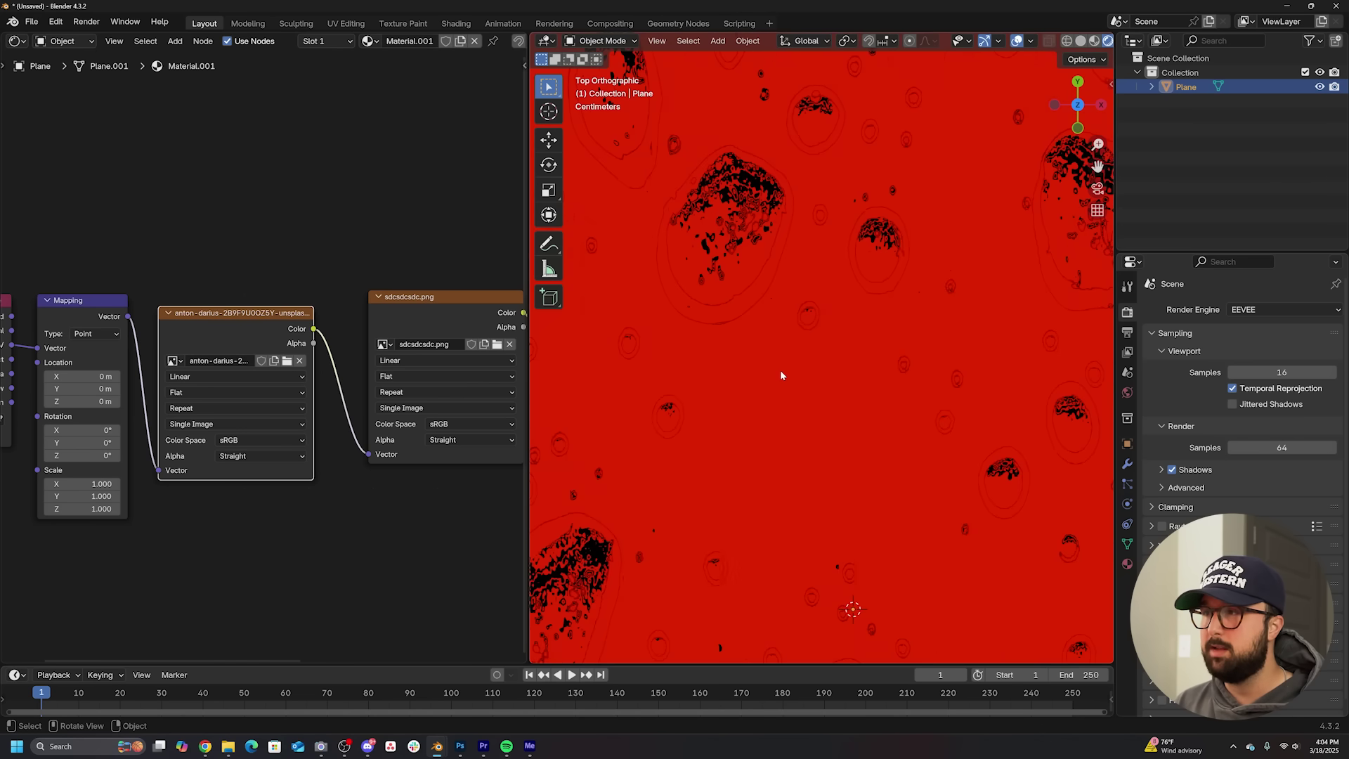
scroll(780, 370, down, 5)
scroll(779, 372, down, 3)
scroll(773, 393, up, 3)
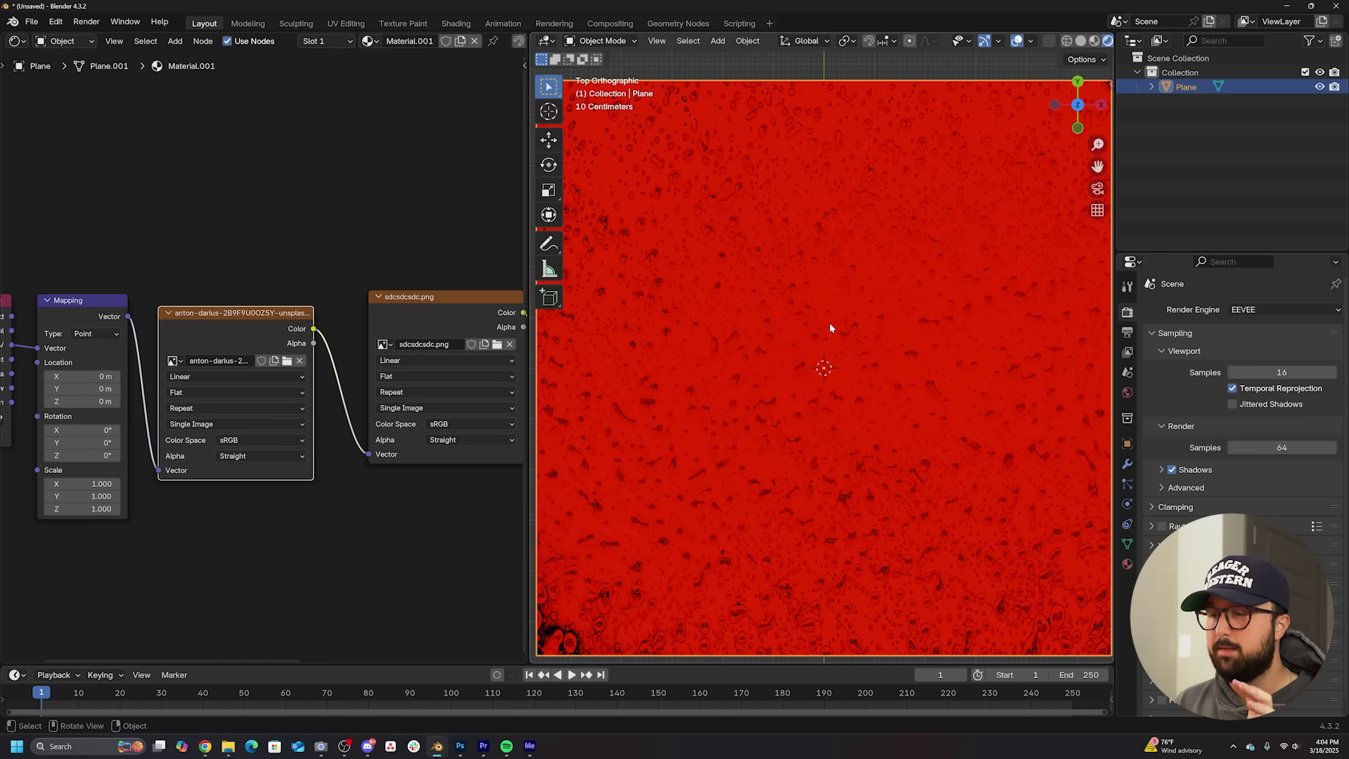
Step: Add a Mix Color node and insert it between the water-droplet Image Texture and the logo Image Texture
key(shift+a)
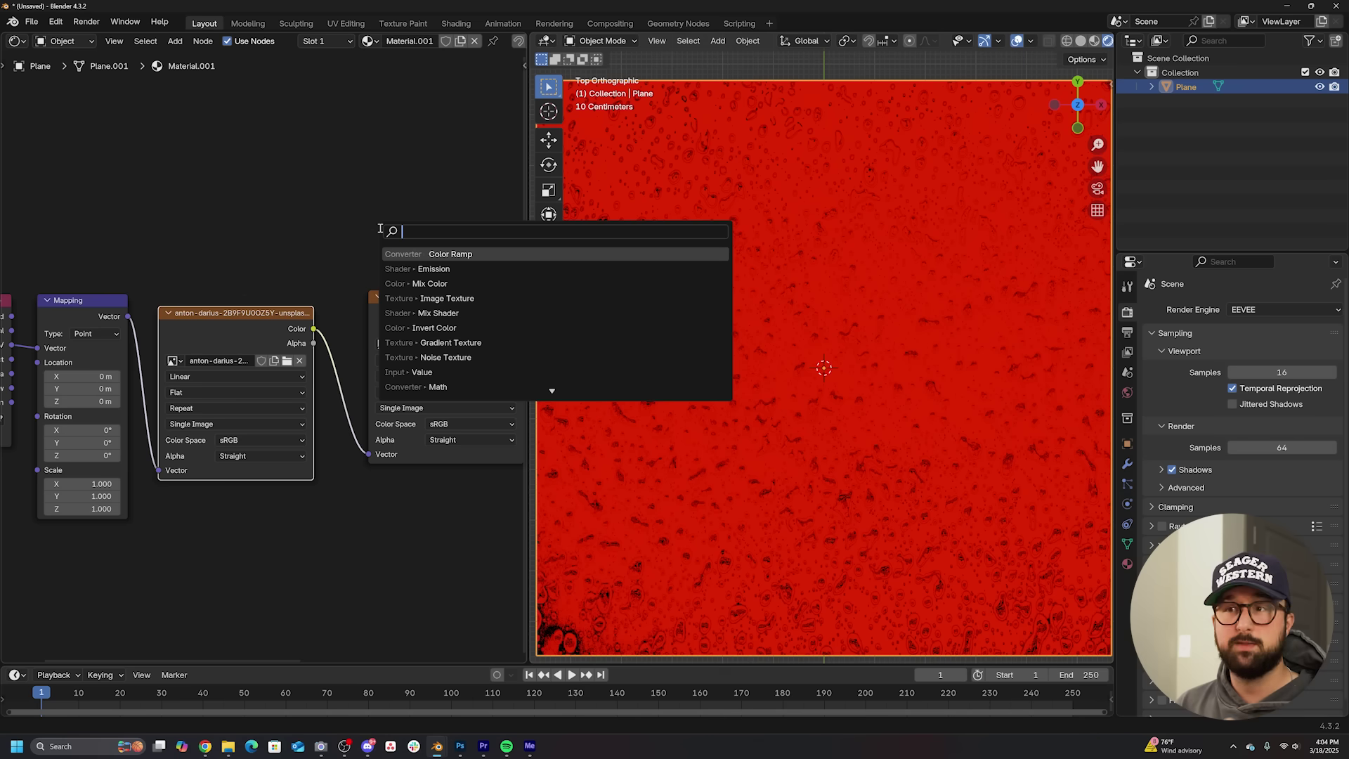
key(shift+a)
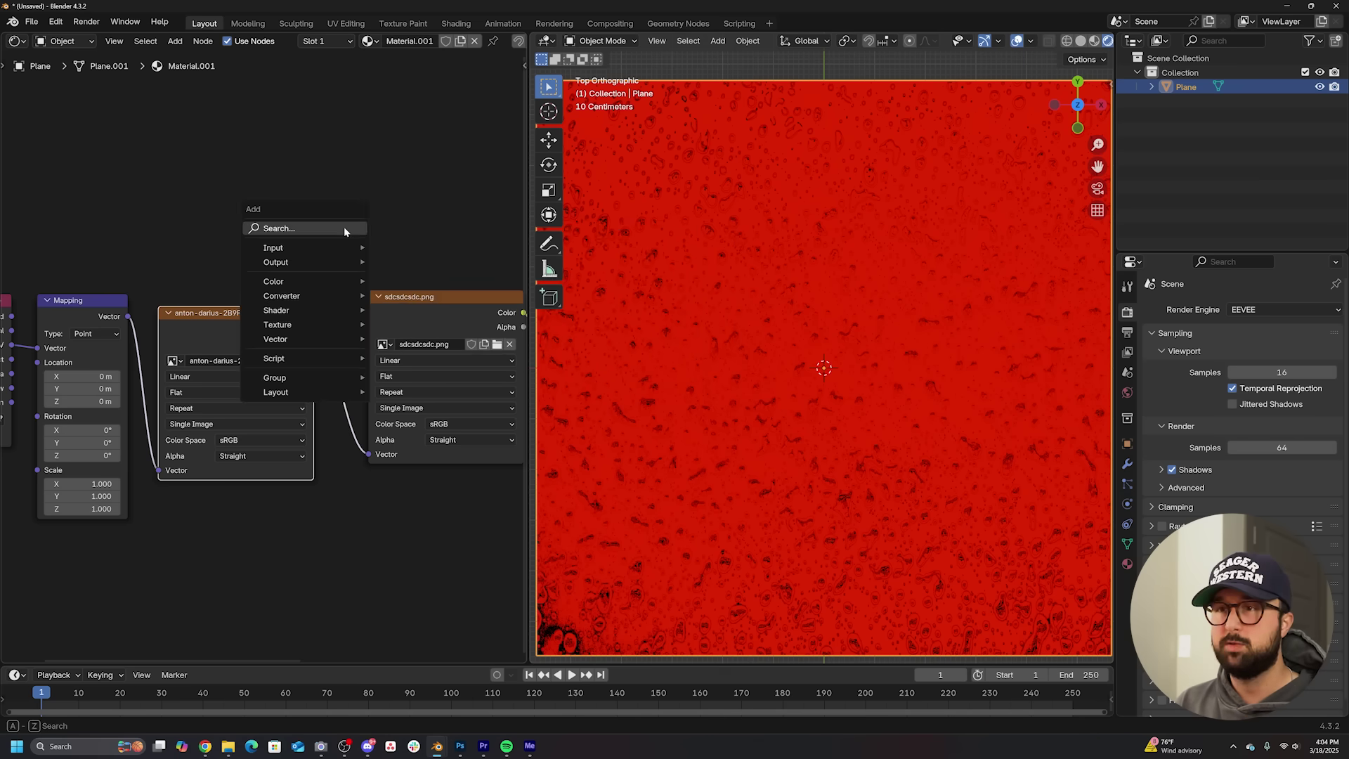
click(345, 228)
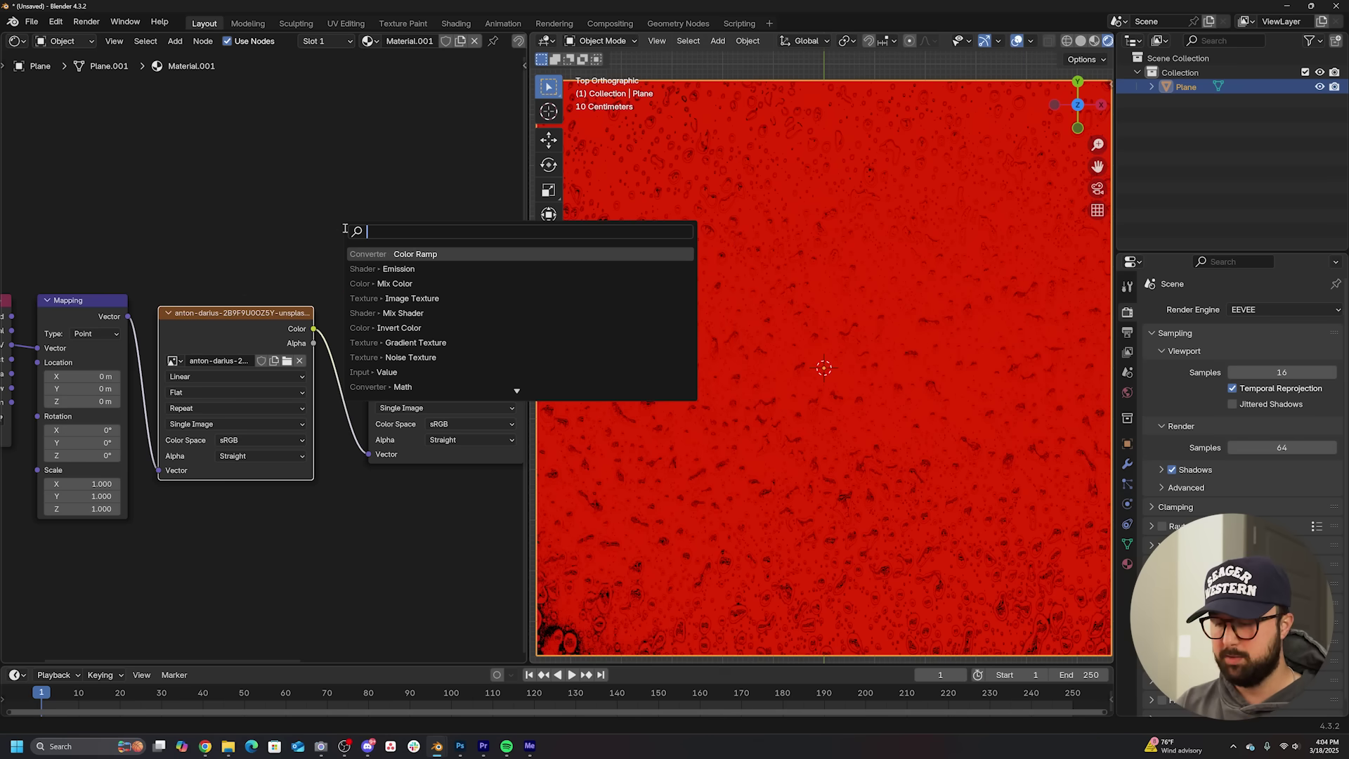
text(mix)
key(Down)
key(Return)
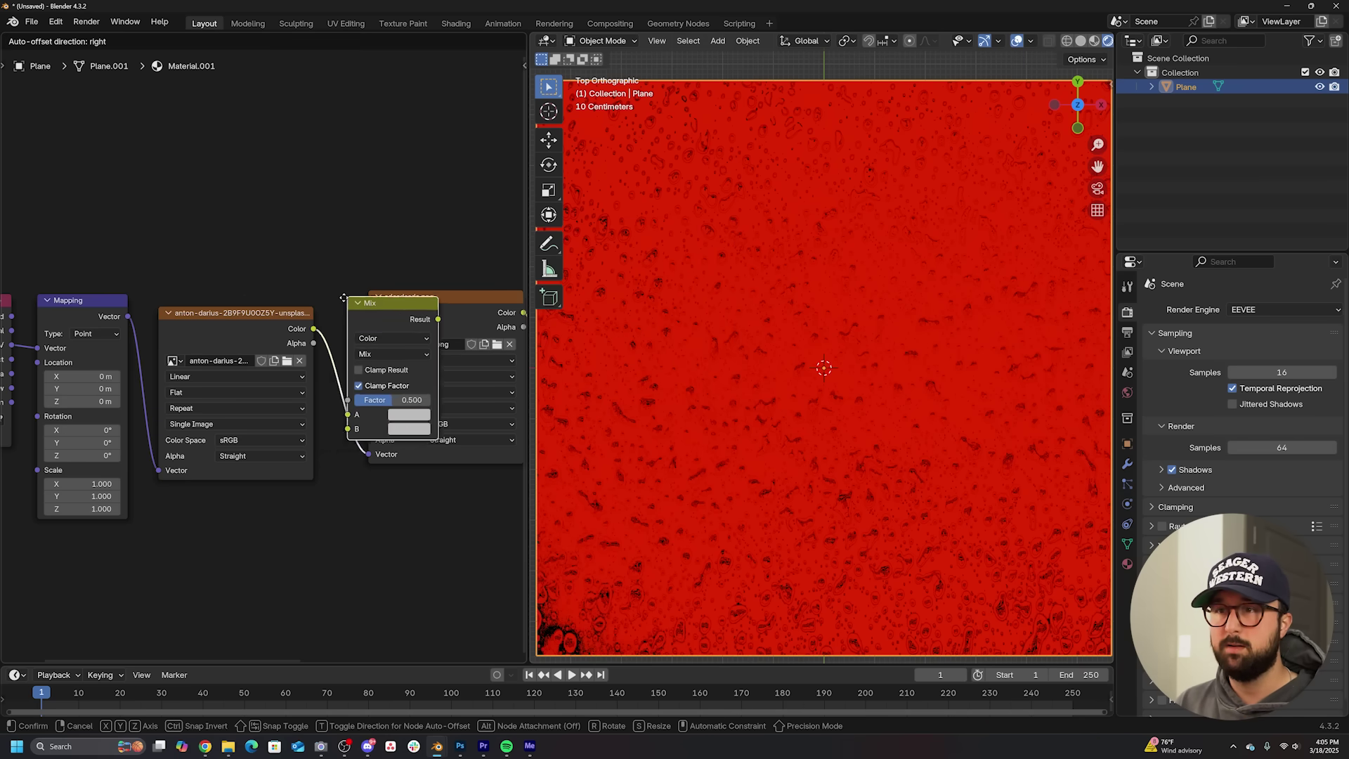
click(325, 307)
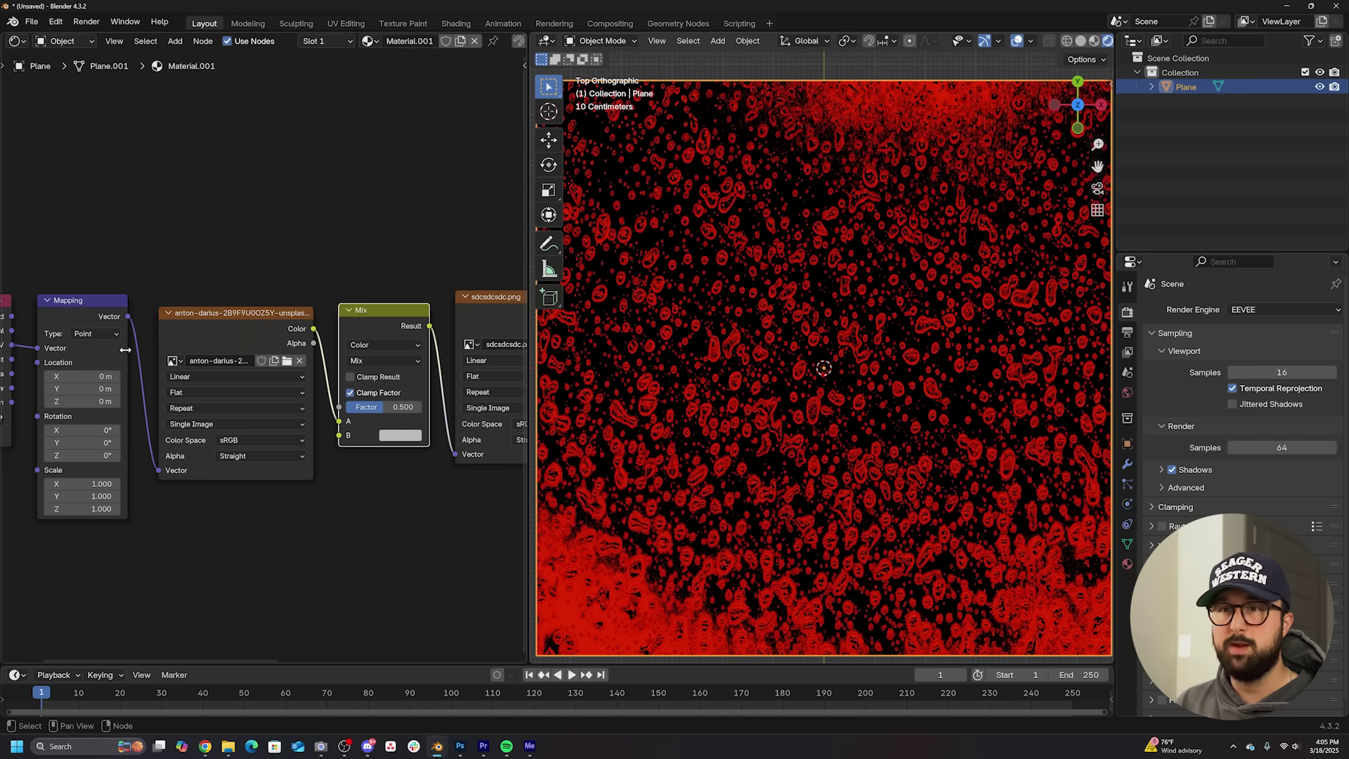
Step: Connect the Mapping vector to the Mix node's B input with the droplet texture moved above, and raise the factor to 1.000
drag(129, 317, 54, 178)
drag(190, 482, 344, 437)
drag(247, 329, 266, 120)
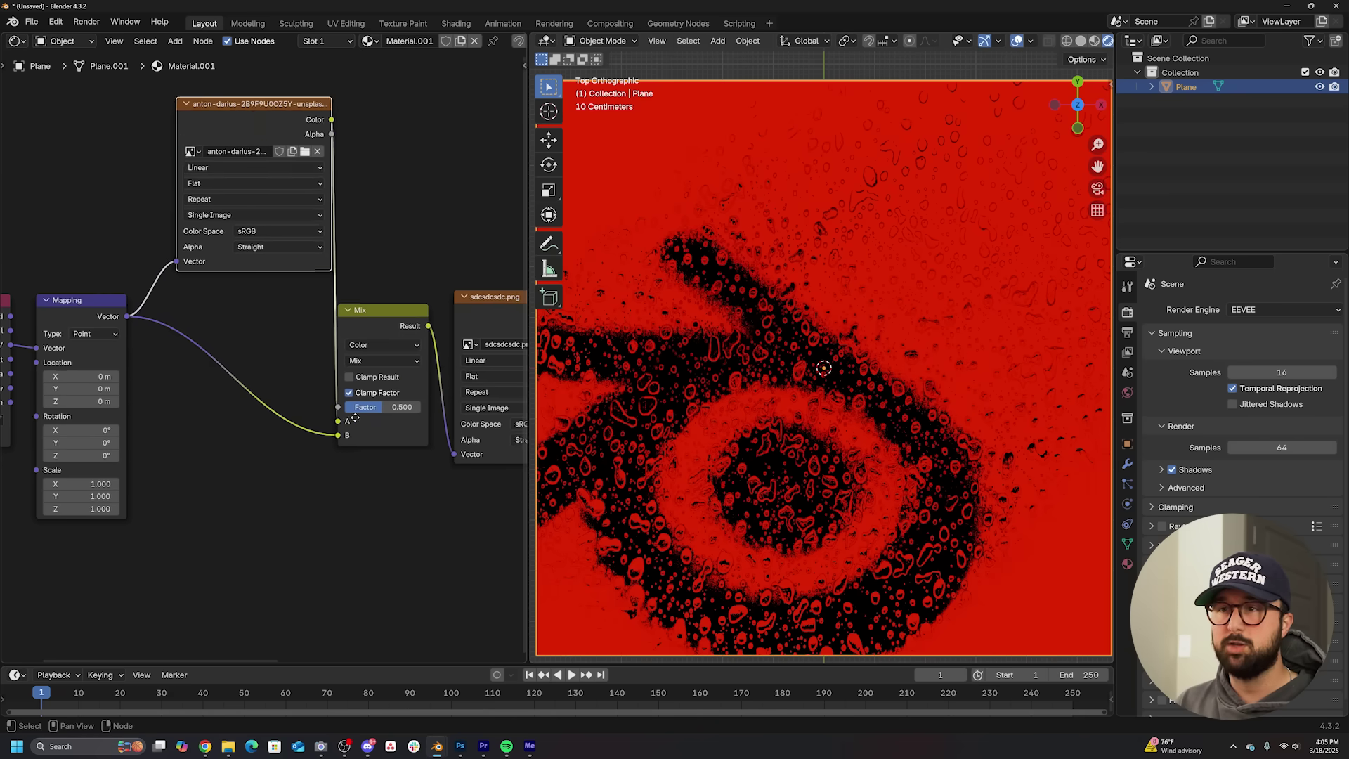
middle_drag(374, 407, 296, 386)
drag(298, 389, 345, 389)
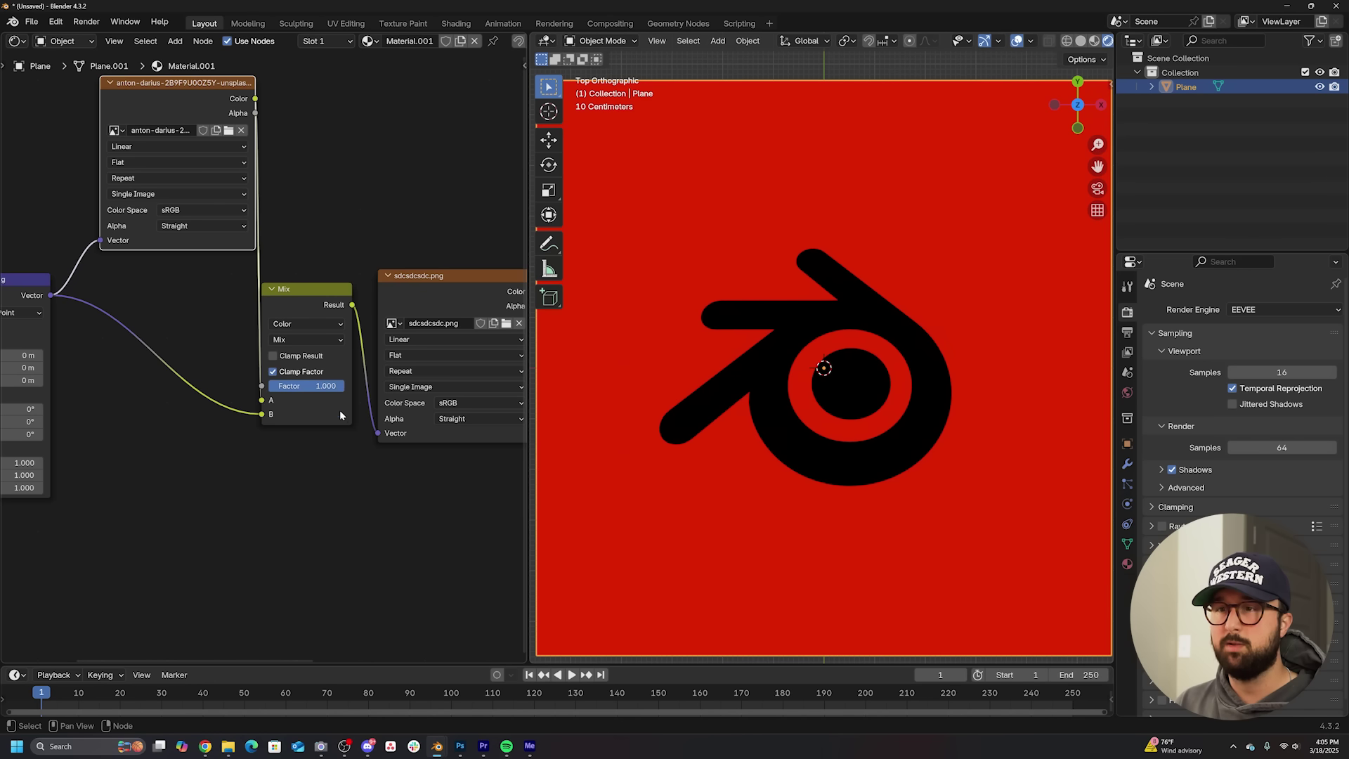
Step: Spread out the nodes by moving Texture Coordinate, Mapping and the droplet Image Texture further away from the Mix node
scroll(340, 412, down, 5)
middle_drag(256, 307, 331, 302)
drag(191, 270, 91, 350)
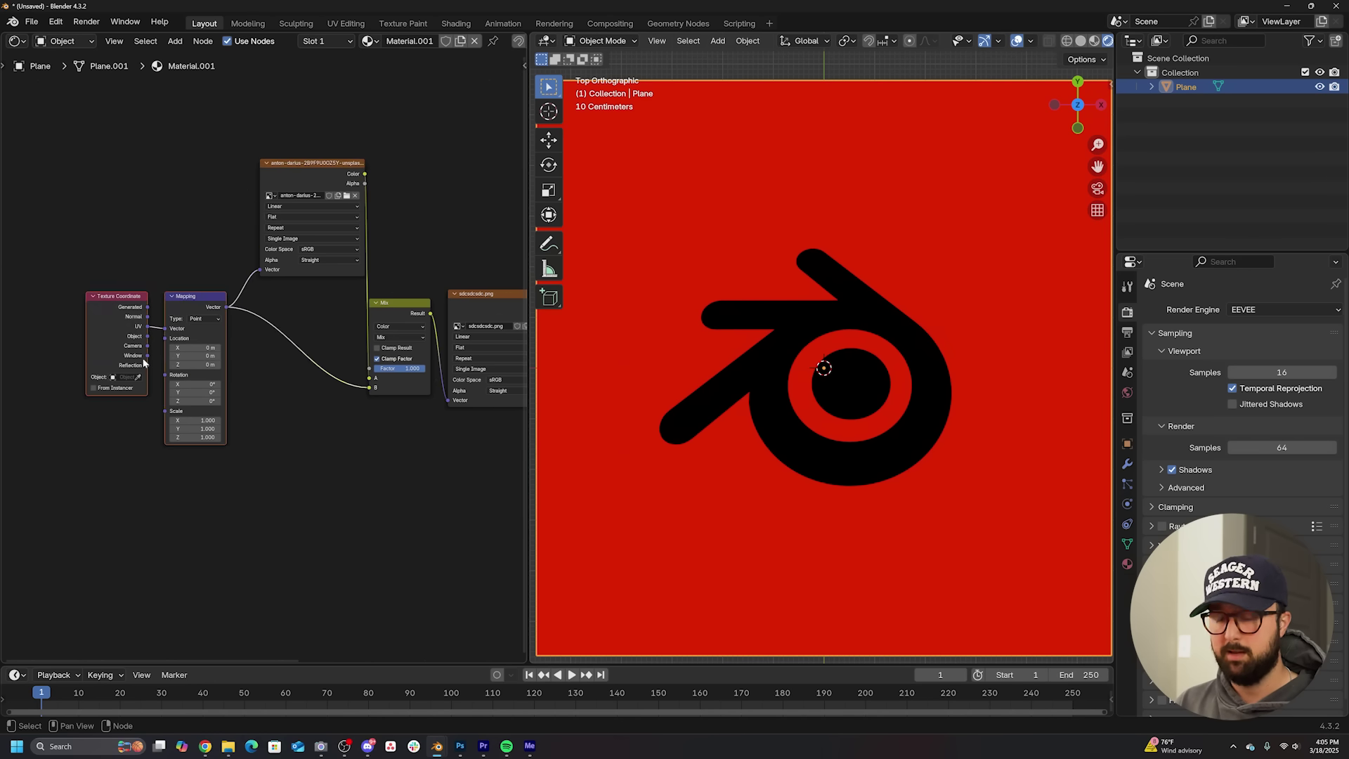
key(g)
click(138, 355)
drag(294, 173, 236, 177)
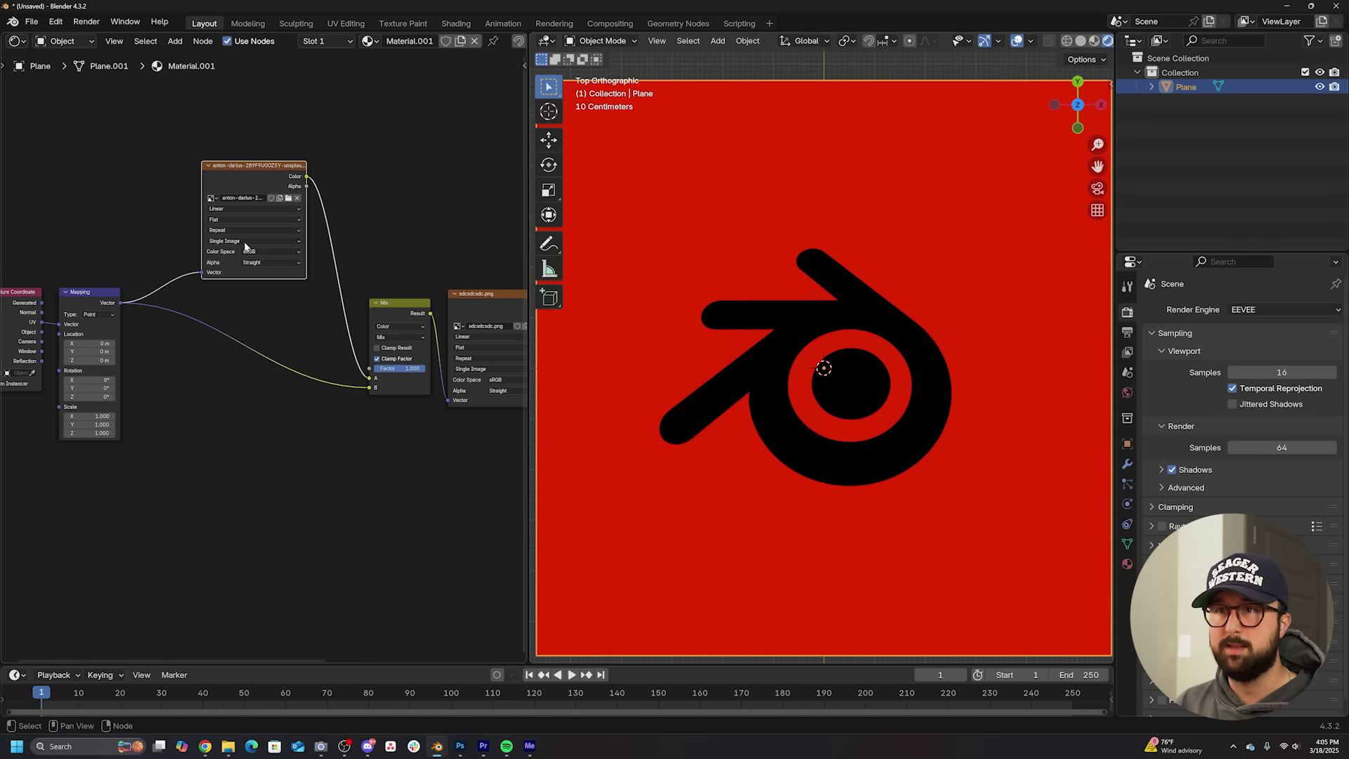
Step: Lower the Mix factor to 0.000 to preview the full distortion, and raise it to 0.879
scroll(282, 342, up, 6)
middle_drag(282, 342, 222, 351)
scroll(222, 350, down, 5)
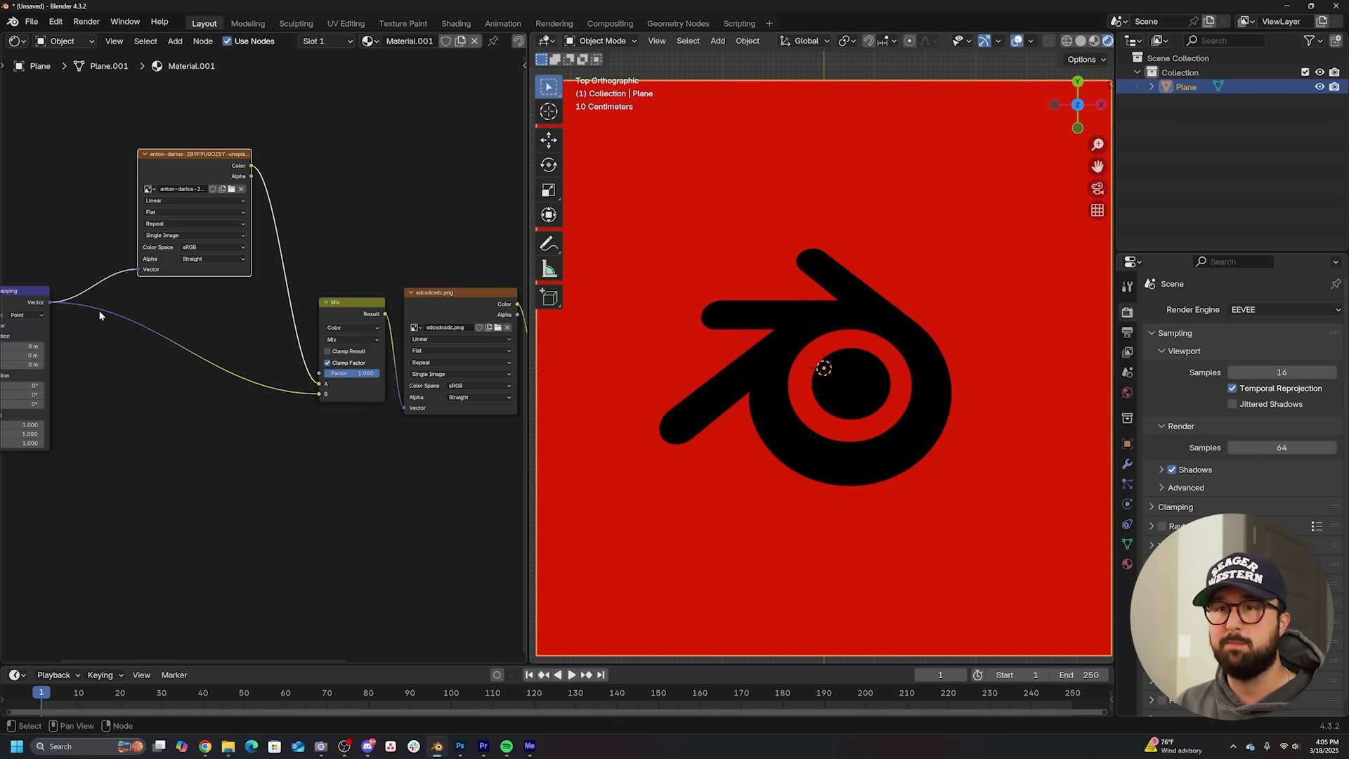
scroll(372, 380, up, 3)
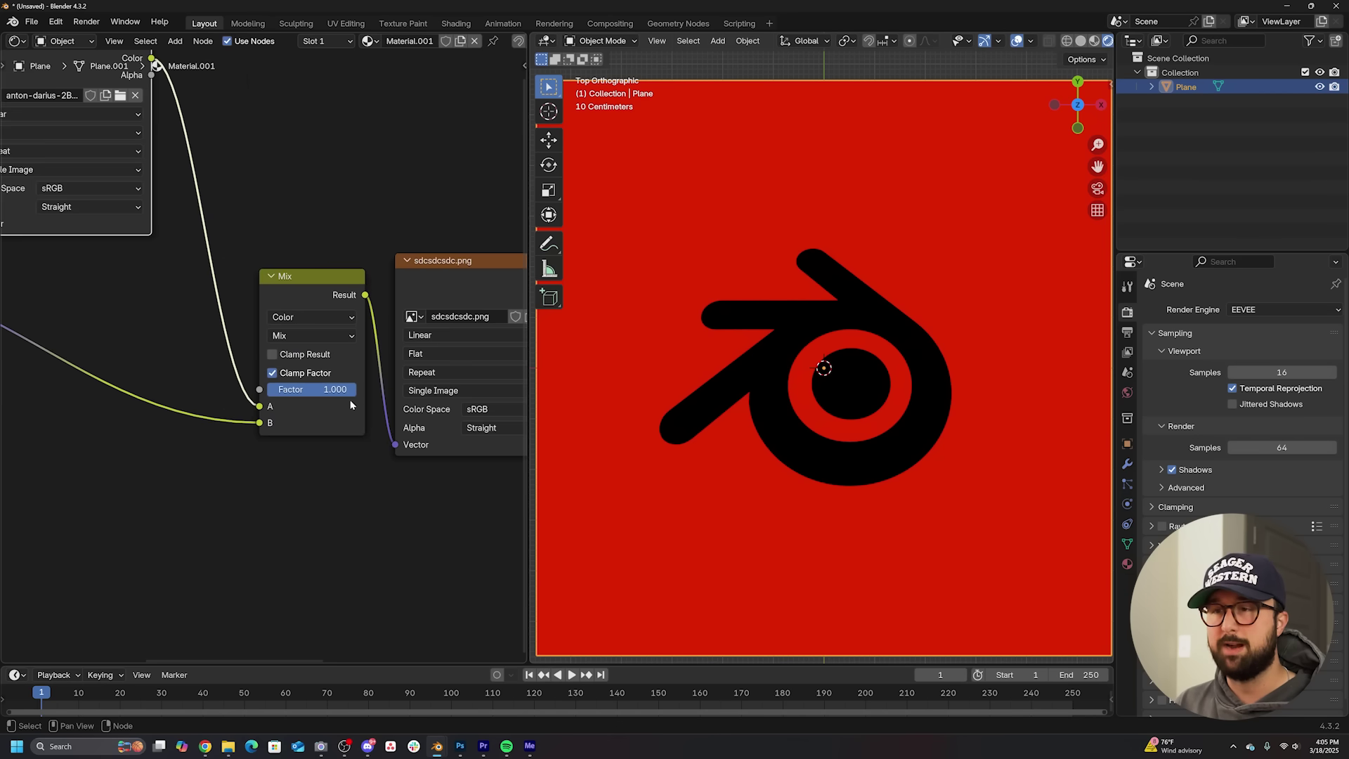
scroll(342, 395, down, 1)
middle_drag(315, 380, 327, 399)
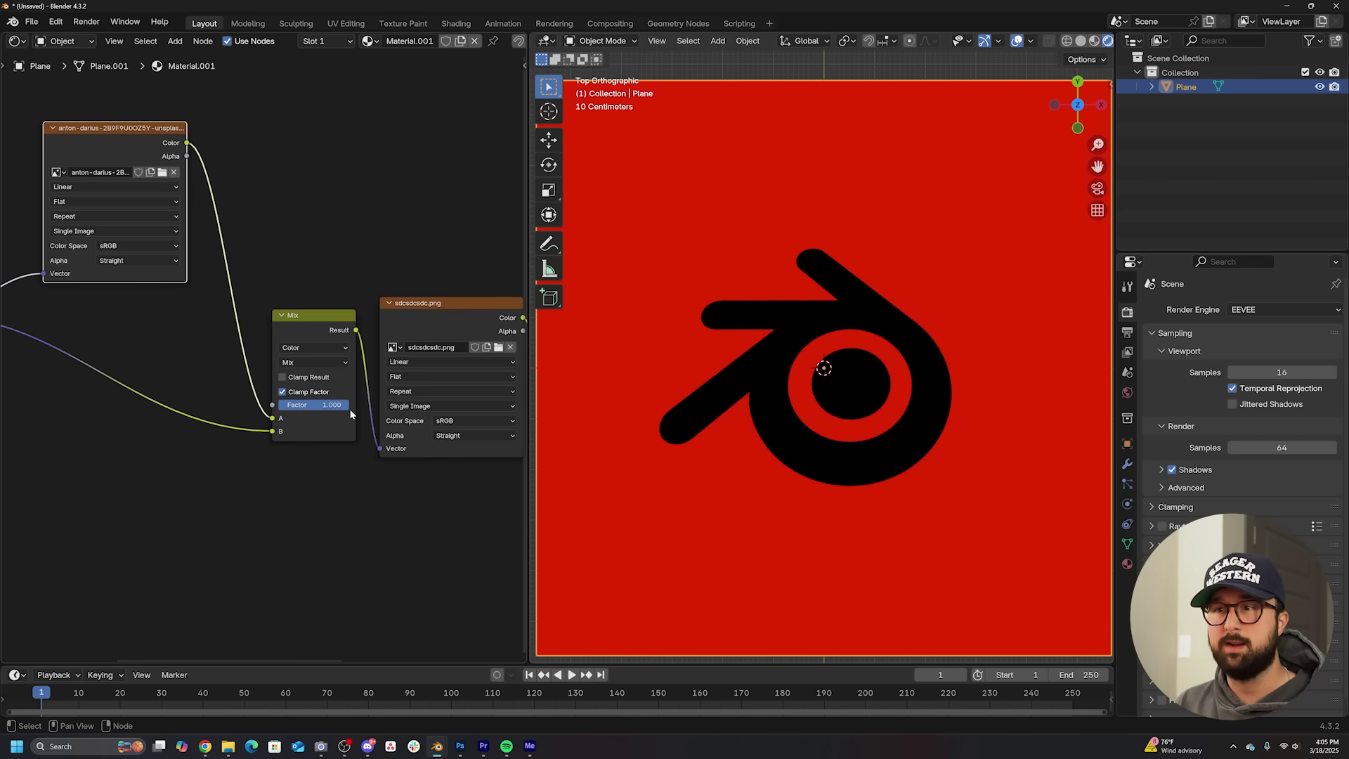
drag(327, 405, 281, 405)
scroll(264, 363, down, 1)
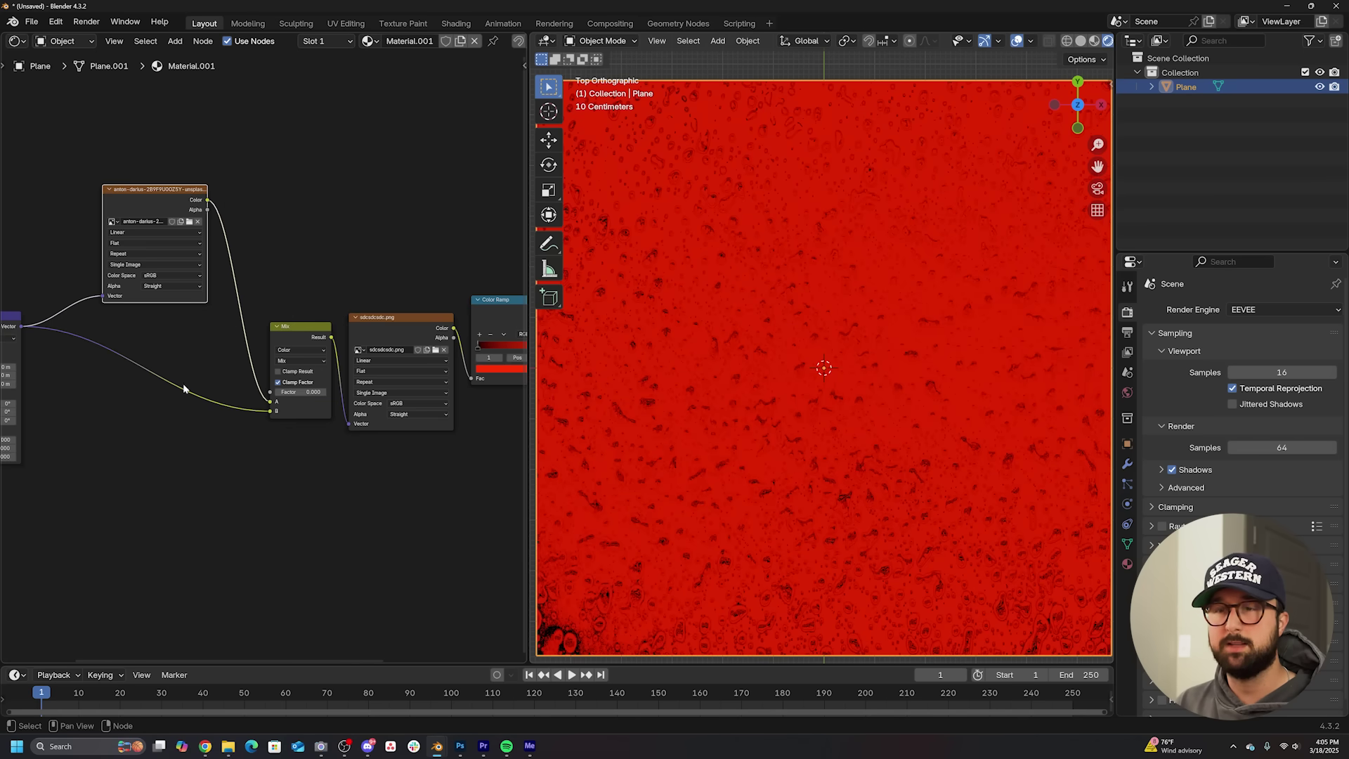
scroll(335, 412, up, 3)
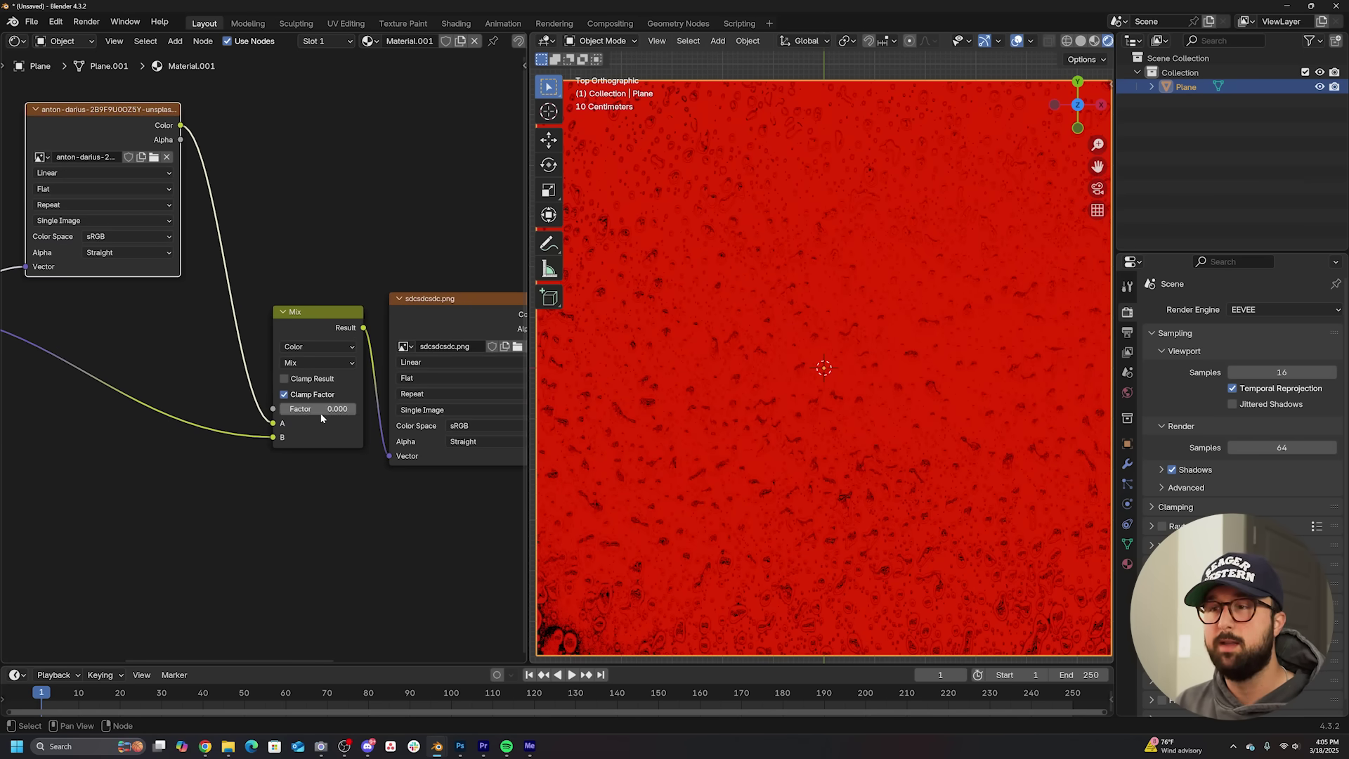
drag(302, 408, 346, 408)
scroll(875, 396, down, 2)
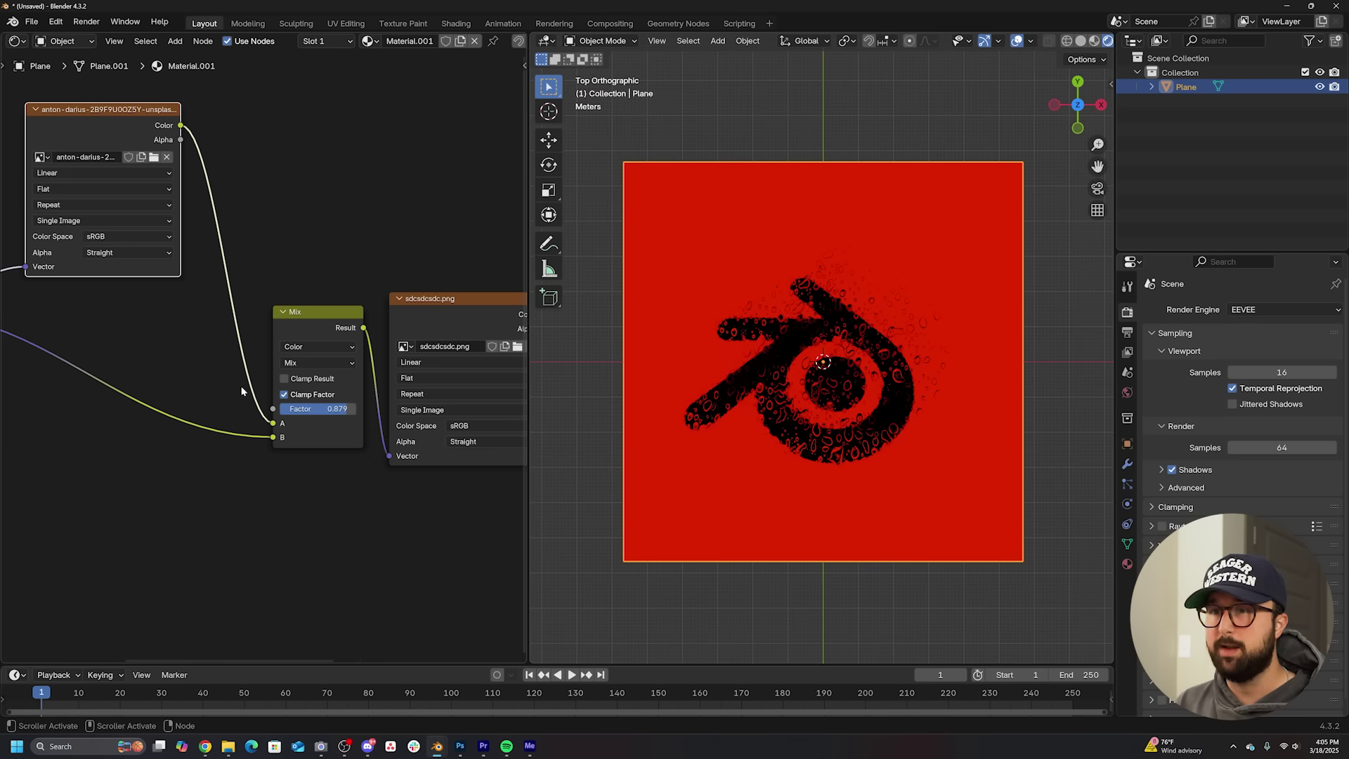
Step: Try shifting the logo along X with the Mapping node's Location, and undo the shift
scroll(240, 391, down, 3)
middle_drag(188, 384, 309, 383)
middle_drag(69, 359, 243, 367)
drag(237, 389, 265, 388)
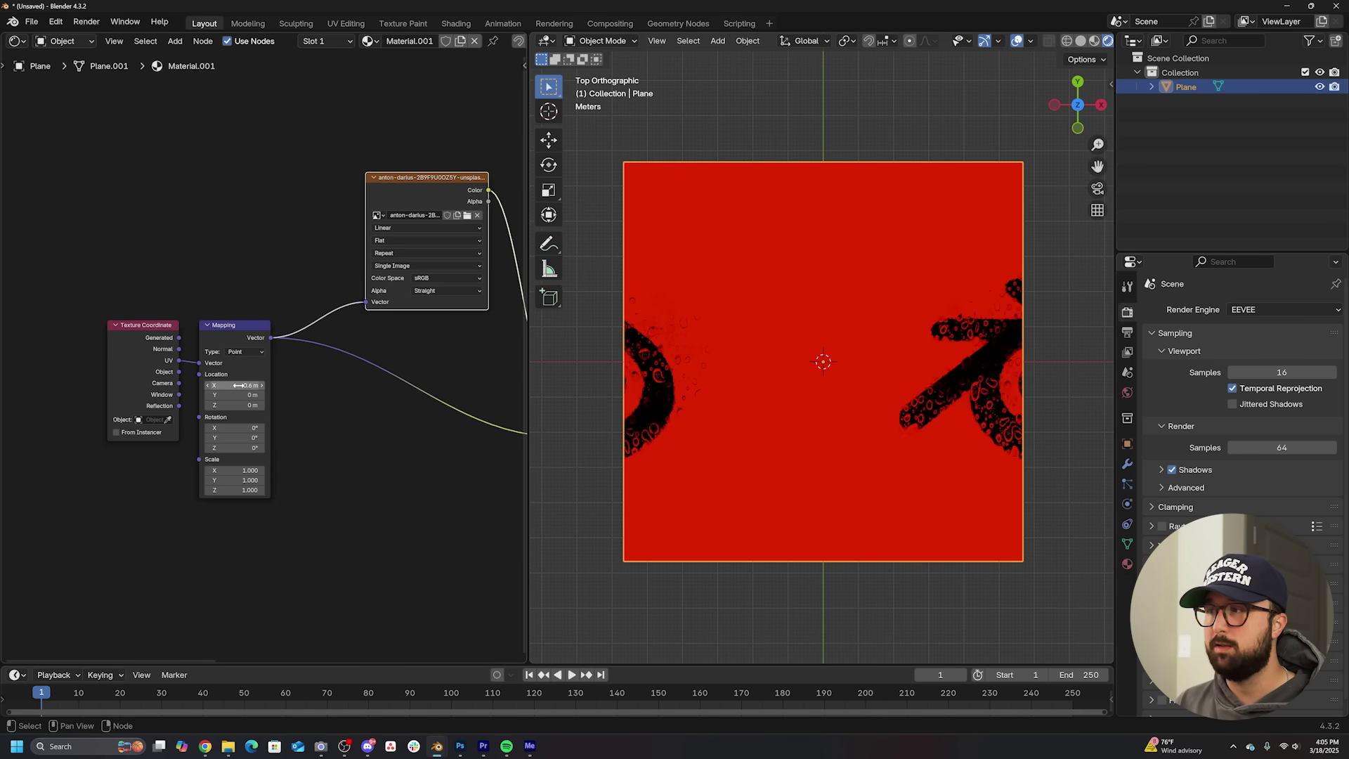
key(ctrl+z)
scroll(791, 423, up, 3)
middle_drag(407, 326, 197, 310)
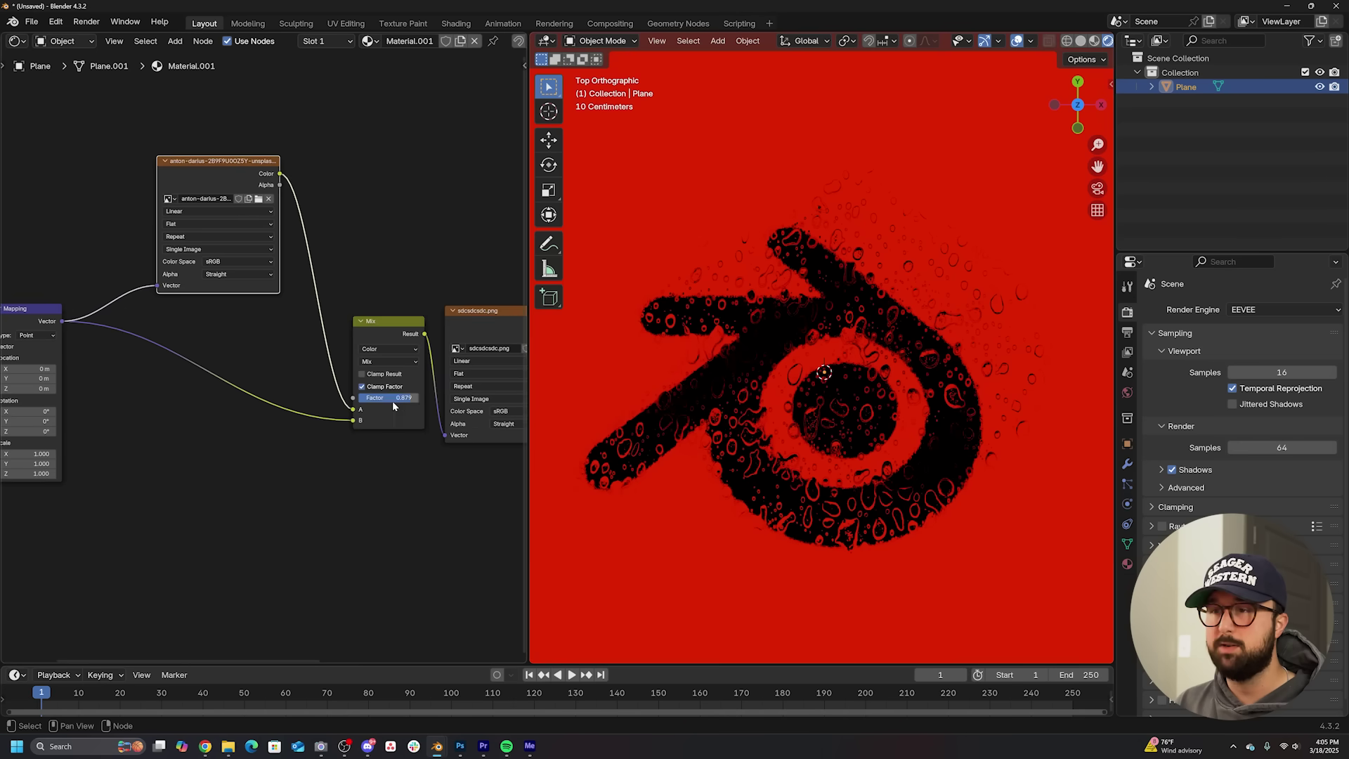
mouse_move(392, 401)
mouse_down()
mouse_move(421, 401)
mouse_move(383, 401)
mouse_move(405, 401)
mouse_up()
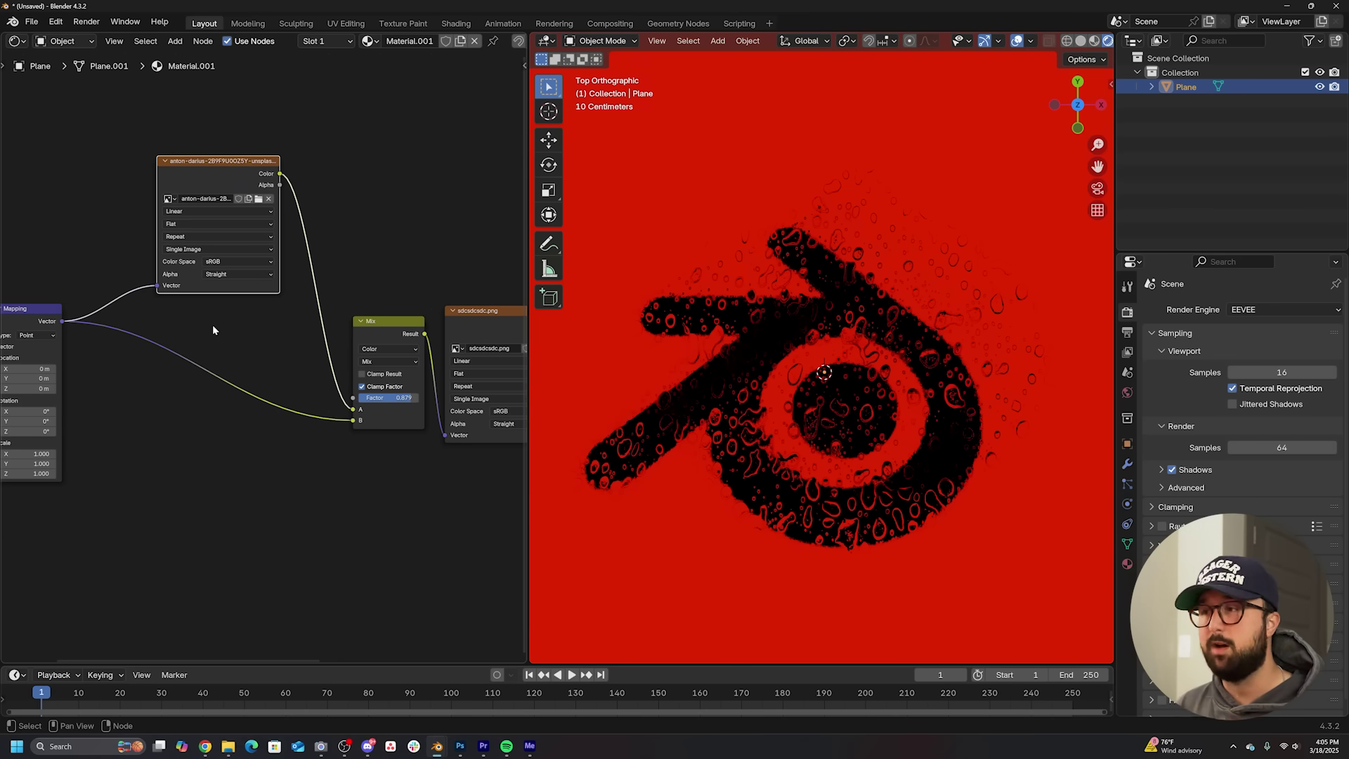
Step: Add a reroute point across both Mapping output links, and move the Texture Coordinate and Mapping nodes further away from it
middle_drag(213, 330, 309, 326)
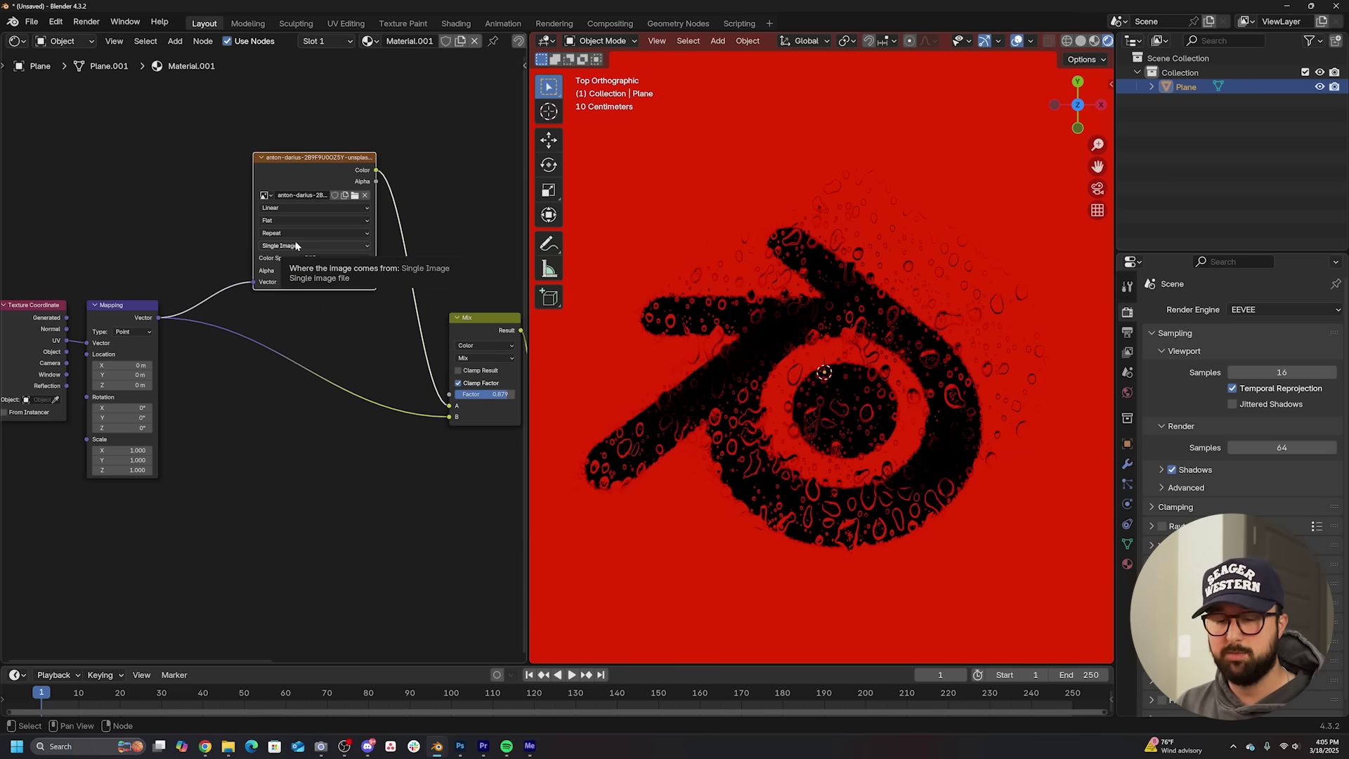
shift+right_drag(215, 251, 233, 526)
middle_drag(154, 405, 292, 445)
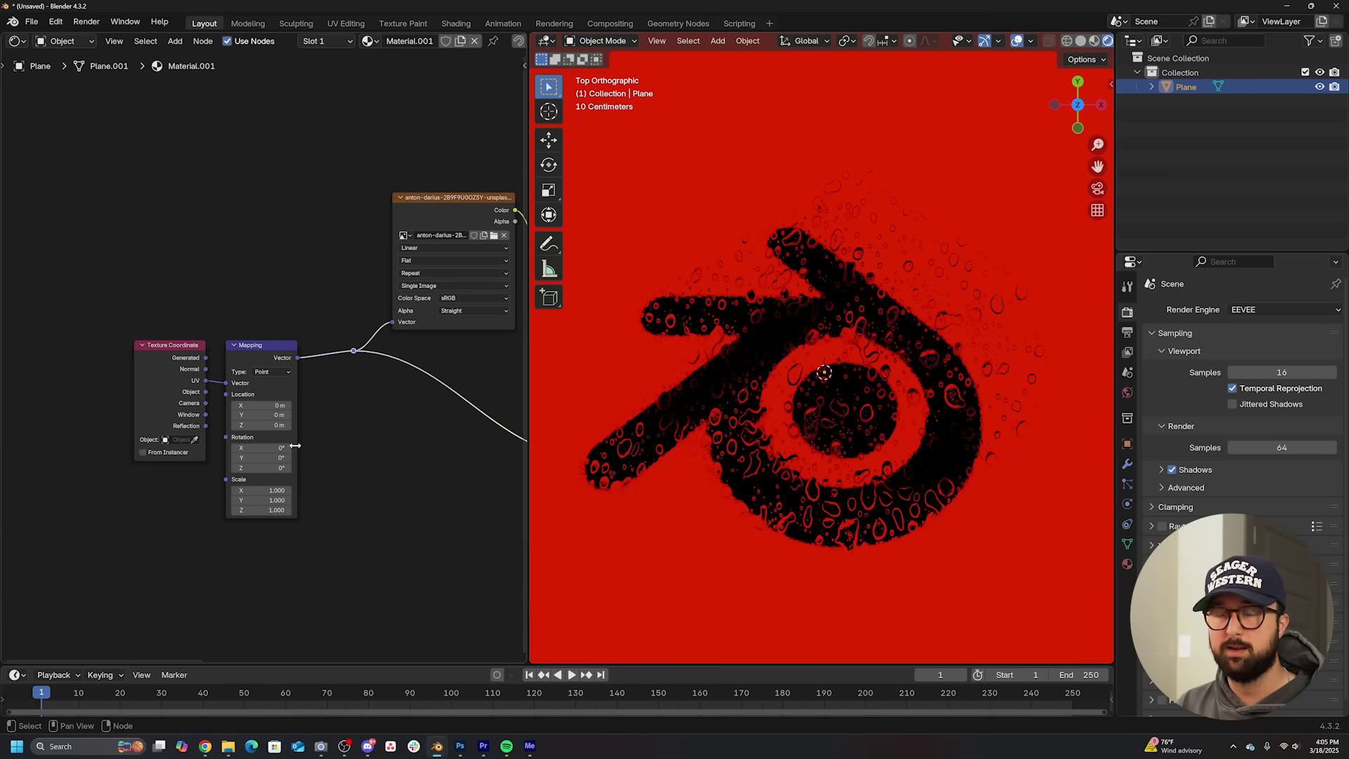
scroll(275, 329, down, 1)
drag(299, 290, 151, 491)
drag(272, 433, 55, 434)
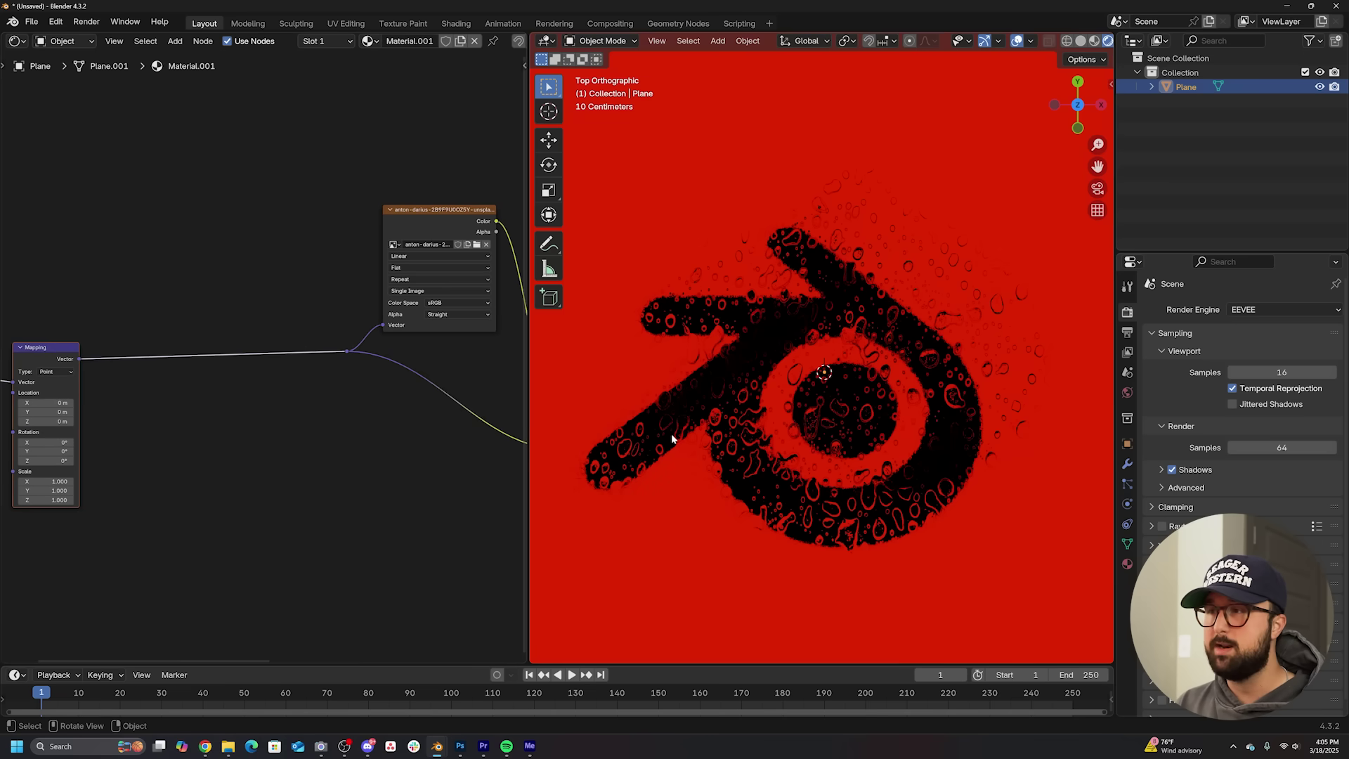
Step: Duplicate the water-droplet Image Texture and insert the copy between the Mapping node and the reroute point
scroll(716, 461, down, 4)
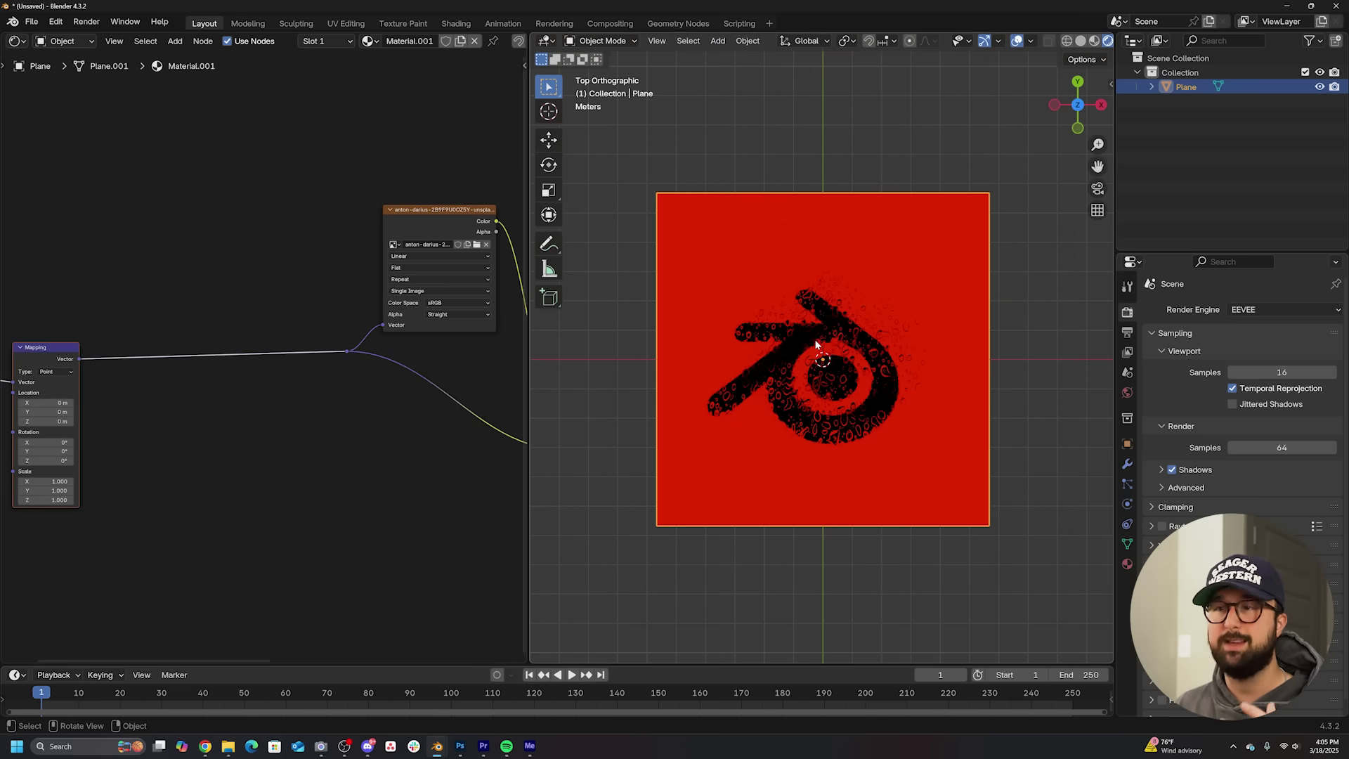
scroll(815, 344, up, 4)
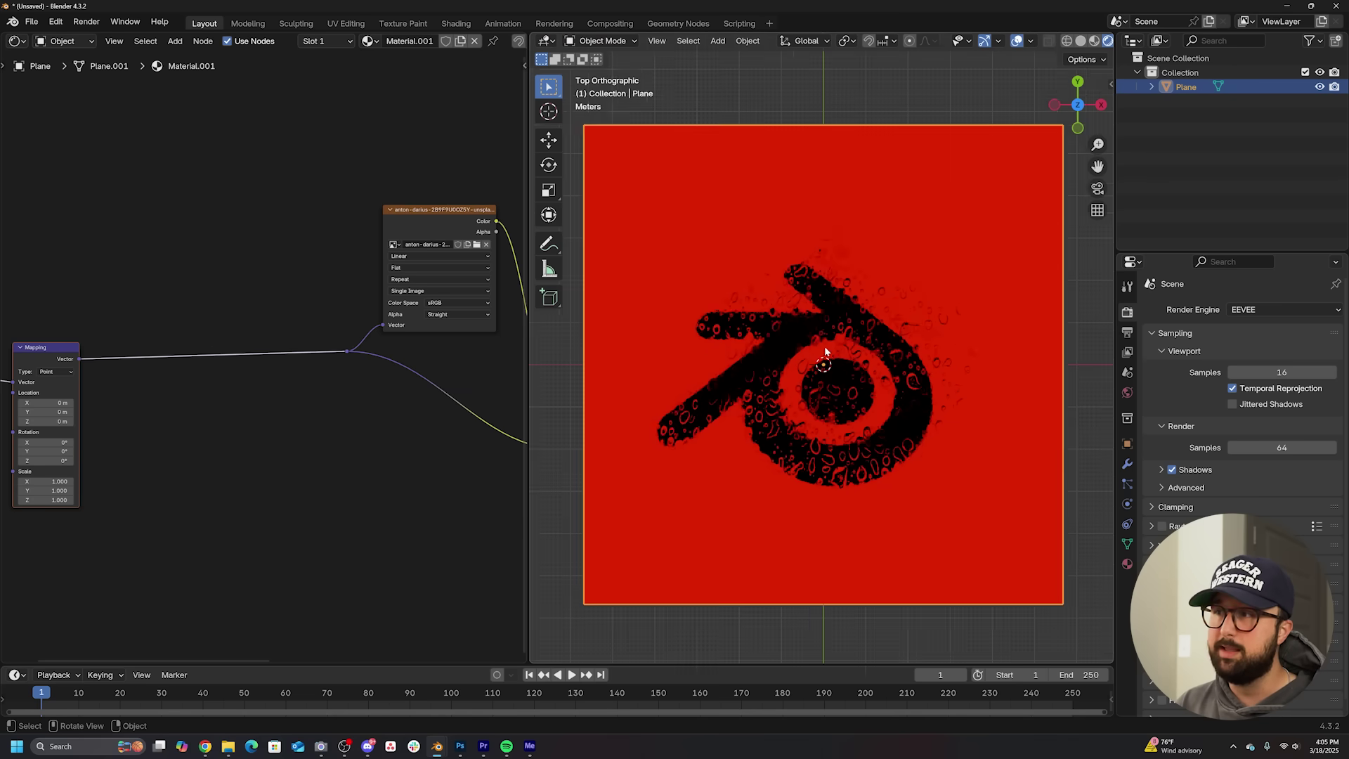
scroll(830, 359, down, 1)
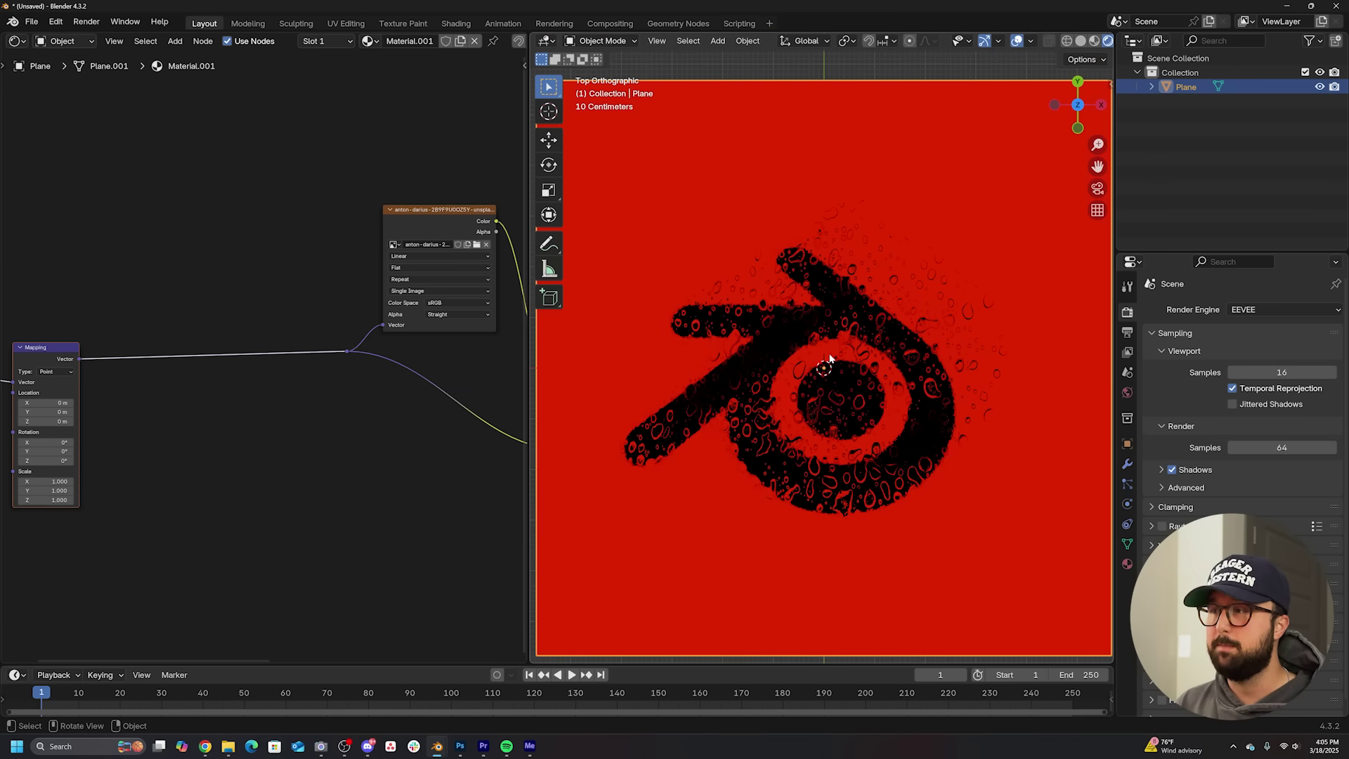
click(432, 219)
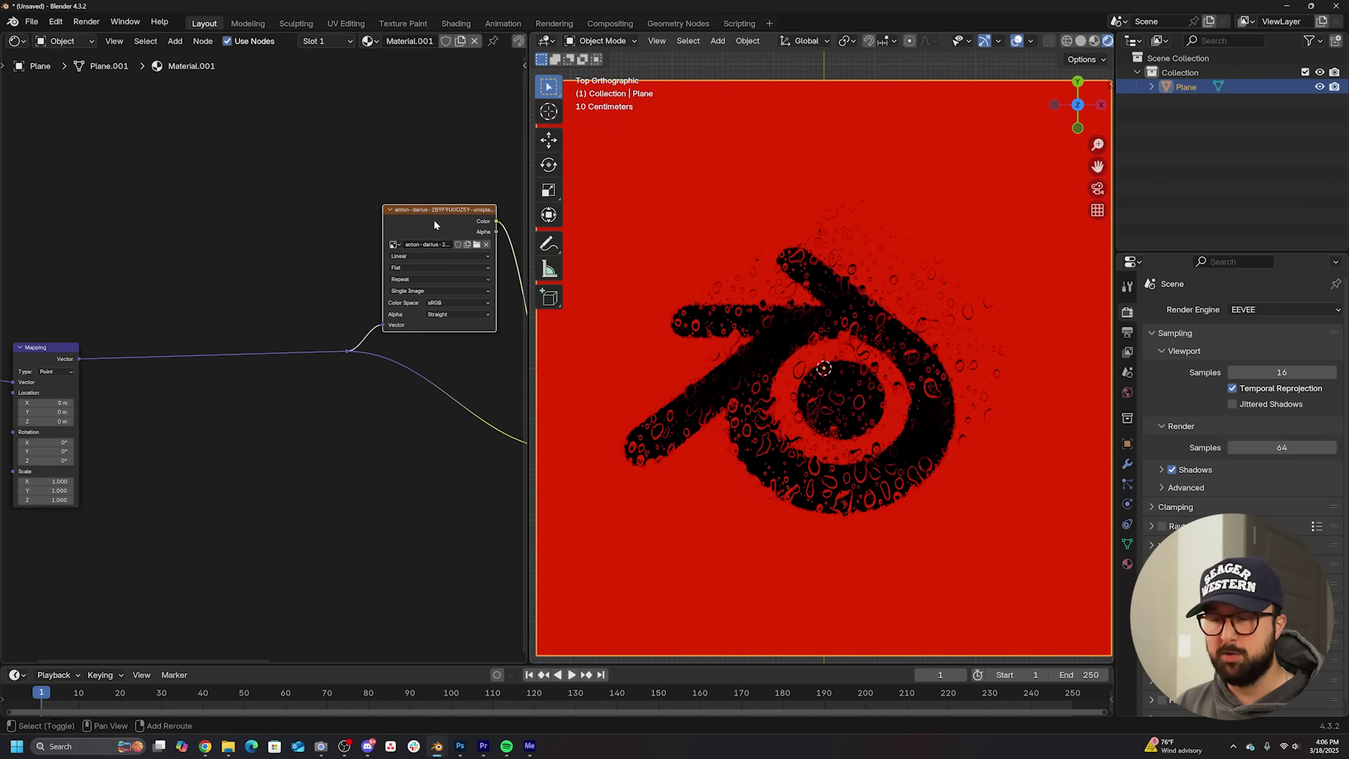
key(shift+d)
click(217, 305)
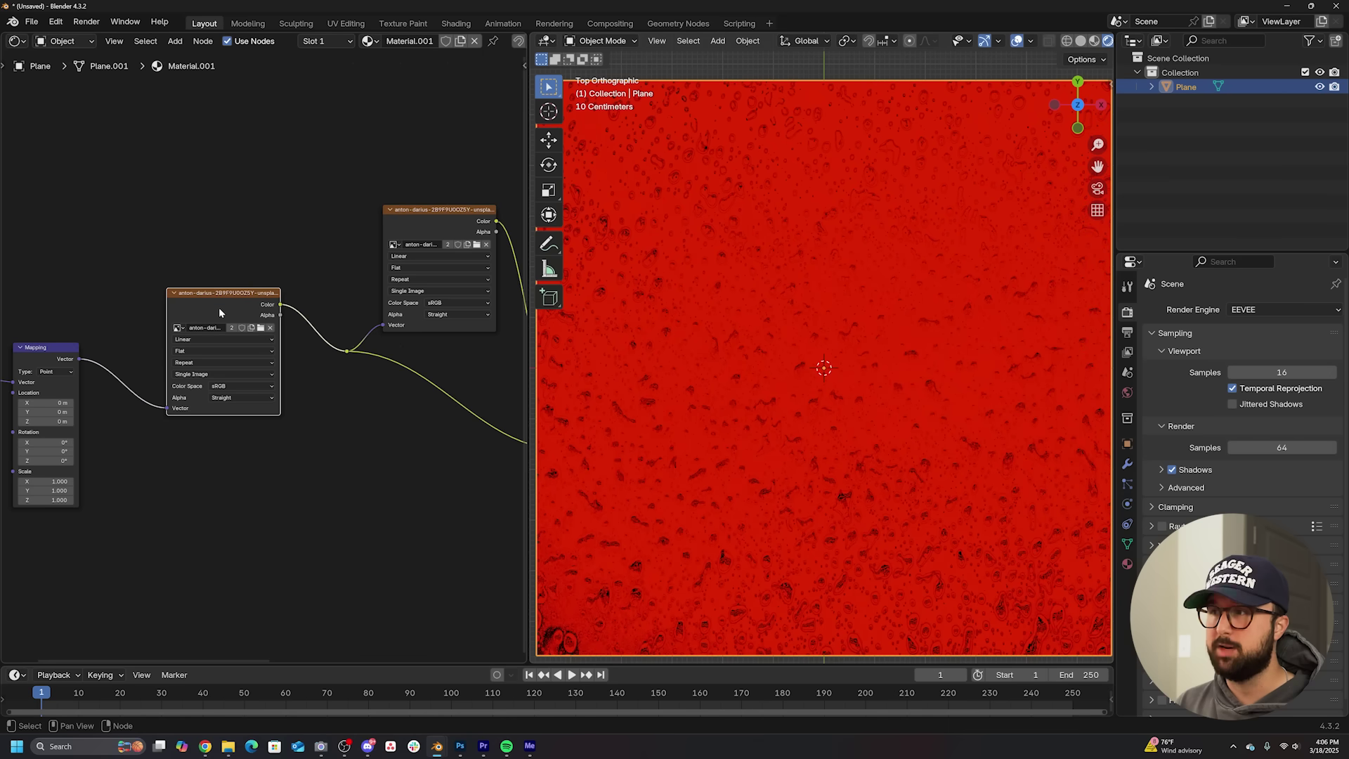
Step: Load flyd-NFtyWc2NSTA-unsplash.jpg into the duplicated Image Texture and inspect the distortion on the plane
scroll(259, 329, up, 2)
click(259, 313)
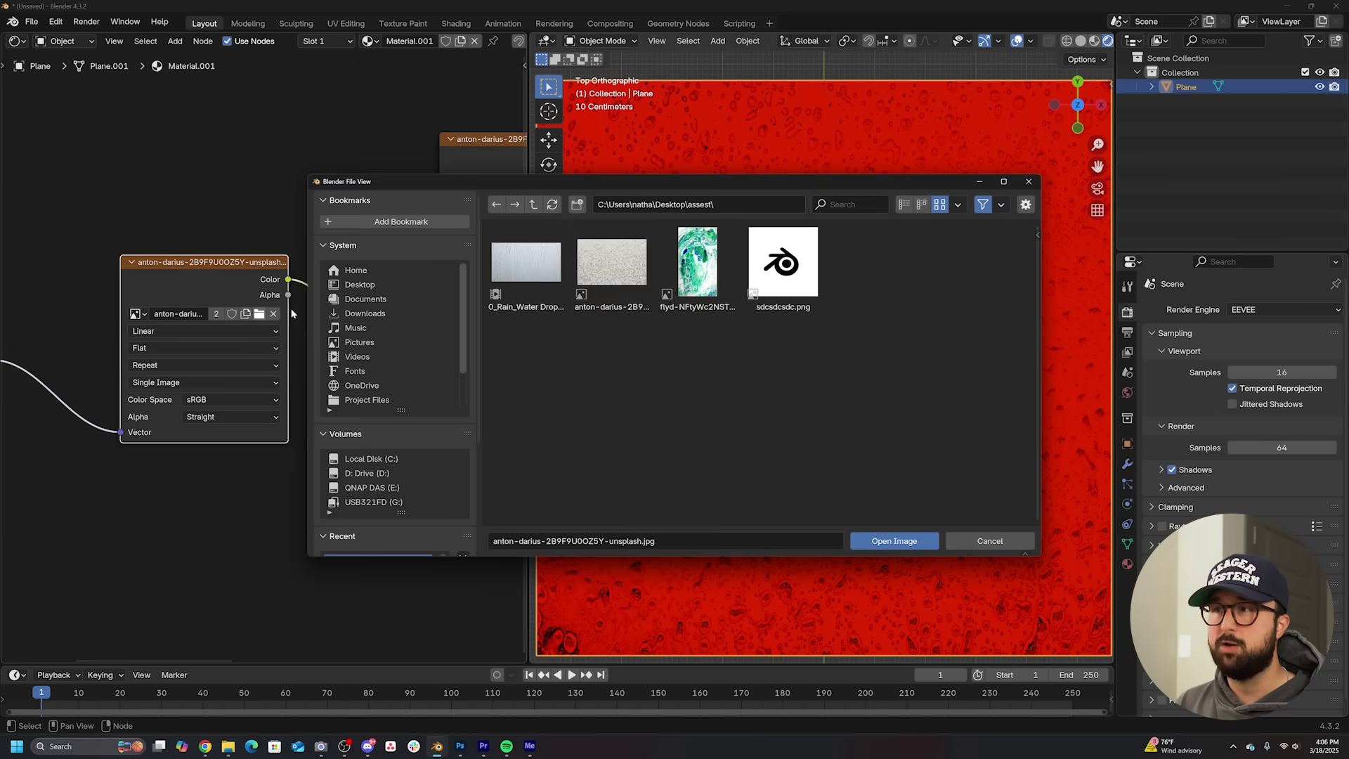
click(706, 269)
double_click(706, 269)
scroll(394, 373, down, 1)
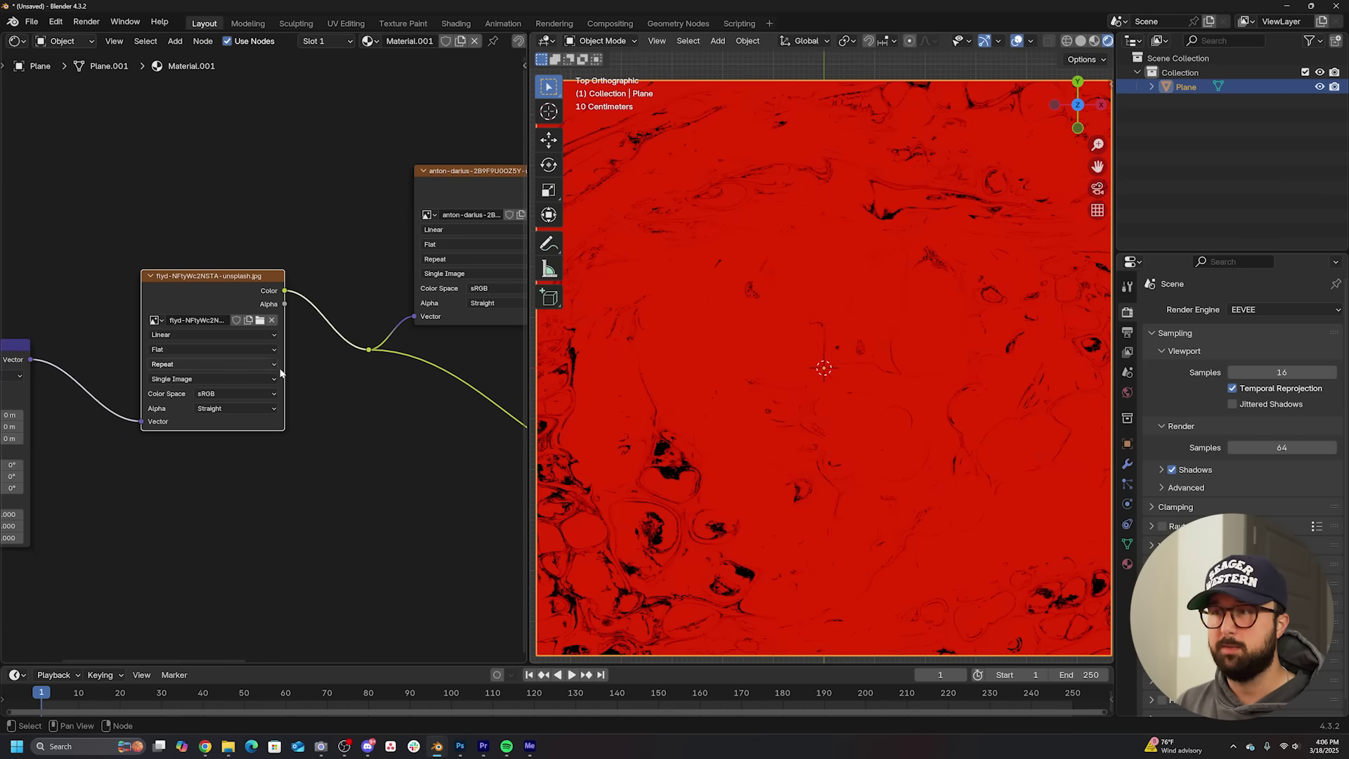
scroll(779, 386, down, 1)
scroll(779, 386, up, 2)
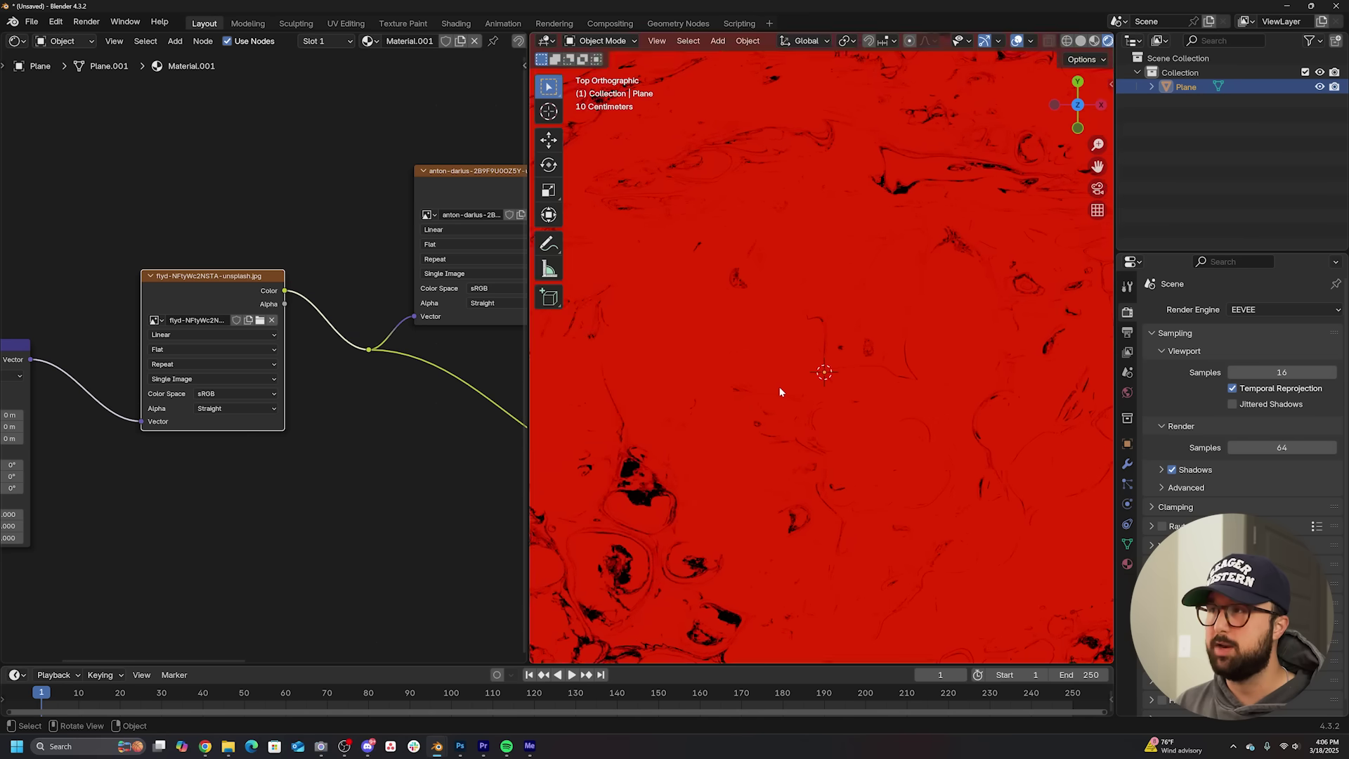
Step: Add a second Mix Color node and insert it between the flyd Image Texture and the reroute point
scroll(778, 387, down, 1)
key(shift+a)
text(mix)
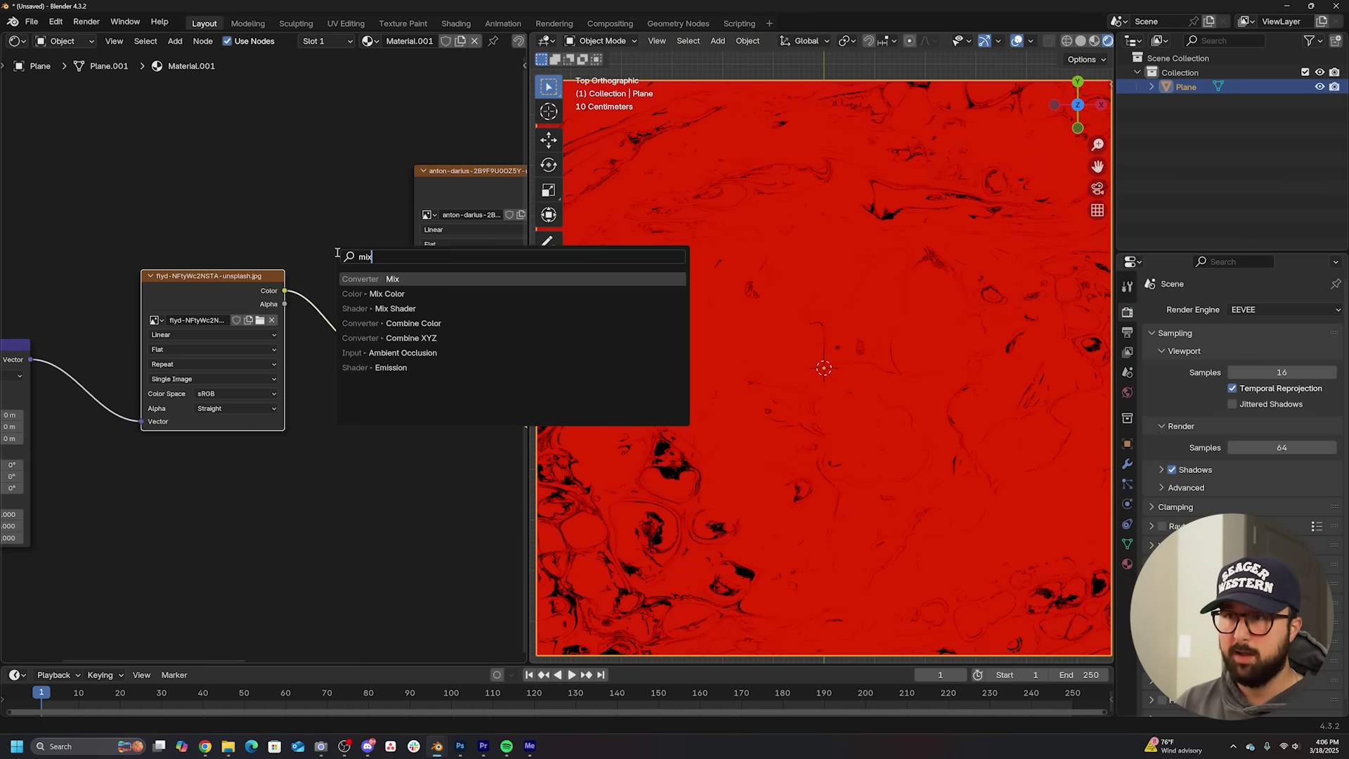
key(Return)
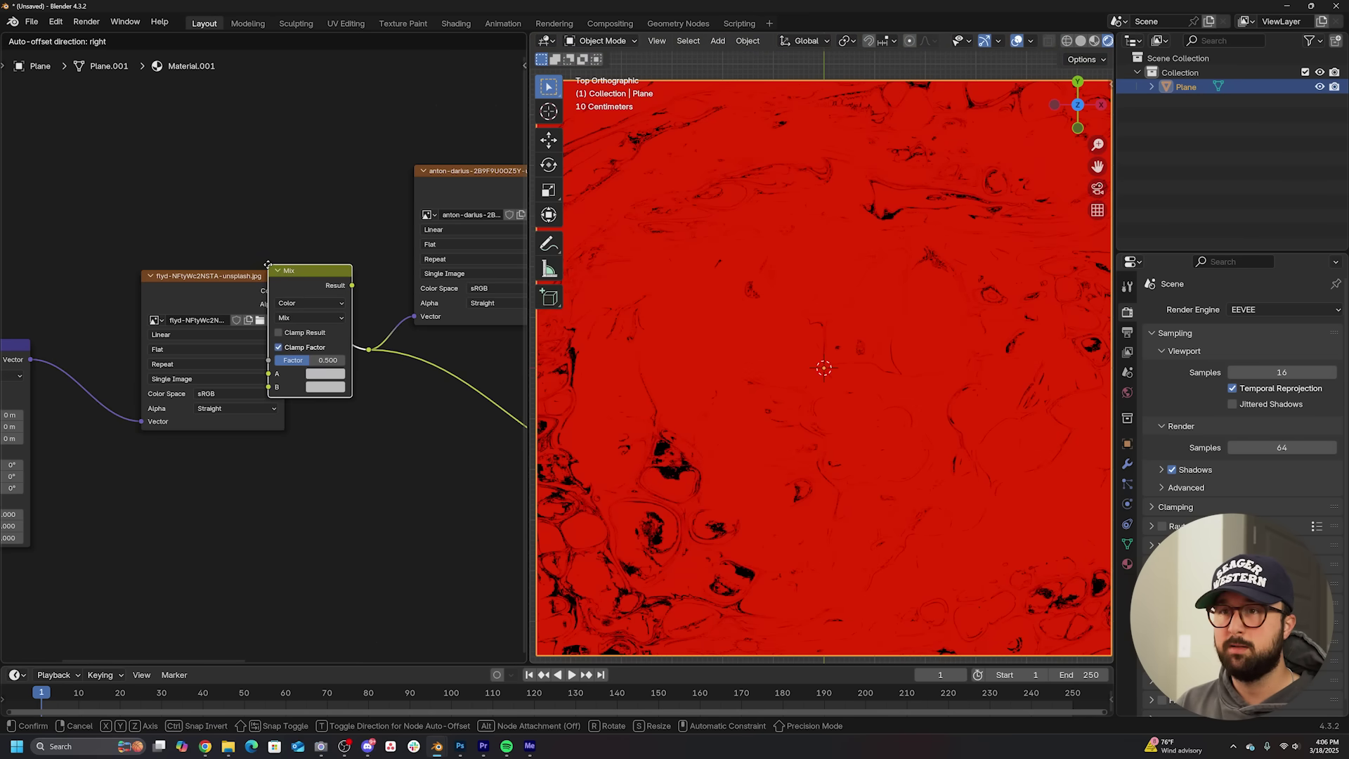
click(269, 269)
Step: Connect the Mapping vector to the second Mix node's B input, and move the flyd Image Texture above the link
drag(31, 359, 309, 387)
middle_drag(118, 387, 205, 448)
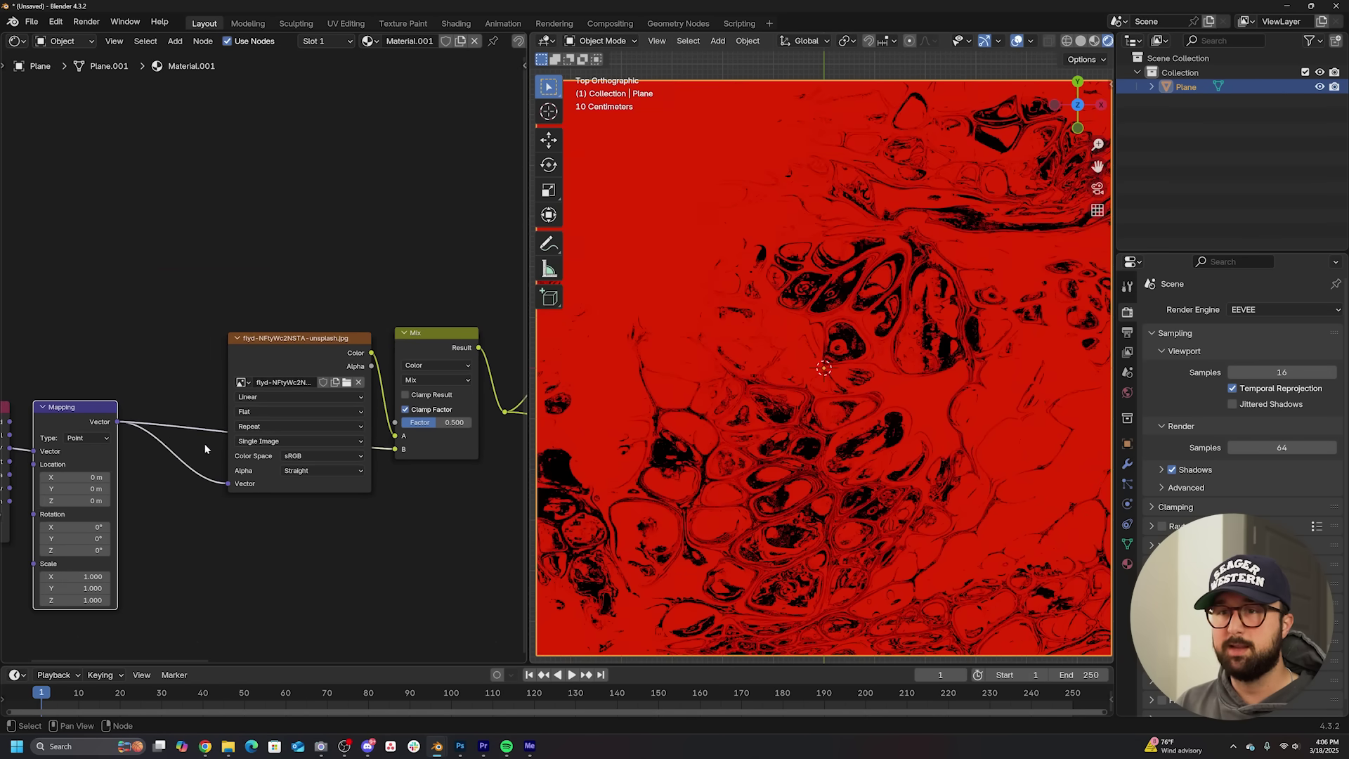
drag(303, 353, 310, 198)
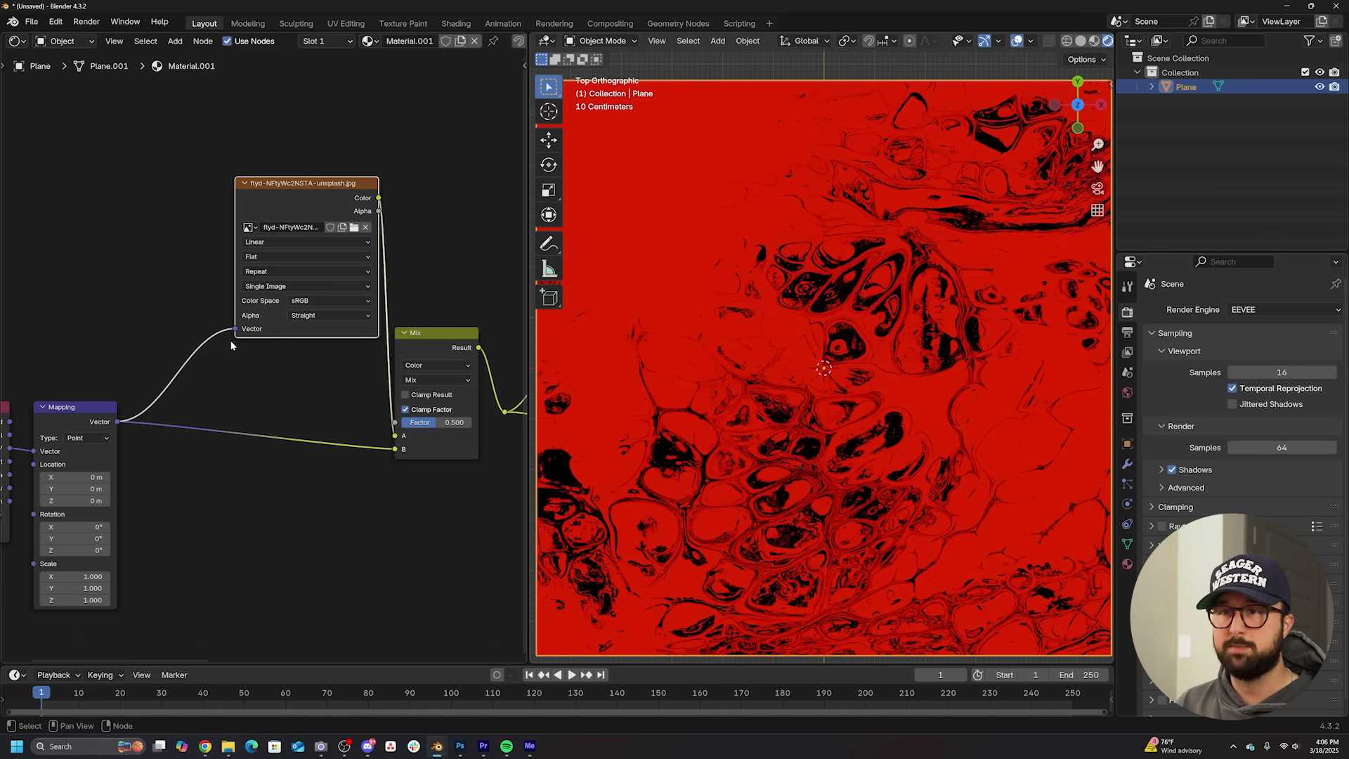
Step: Cut the flyd Image Texture's link from the shared Mapping node, and give it its own Mapping and Texture Coordinate nodes, repositioned clear of the others
ctrl+right_drag(226, 349, 189, 324)
key(ctrl+t)
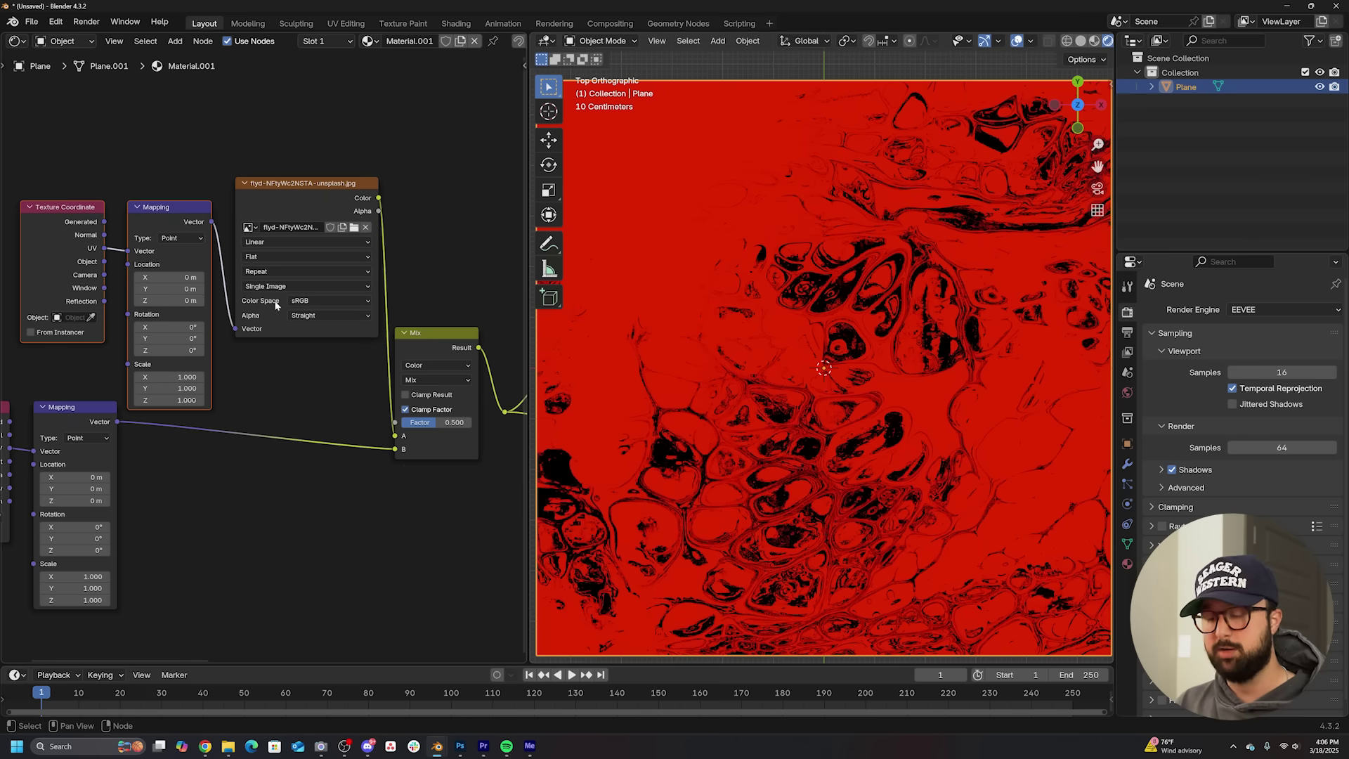
mouse_move(171, 209)
mouse_down()
mouse_move(168, 153)
mouse_move(194, 222)
mouse_move(180, 222)
mouse_up()
key(ctrl+z)
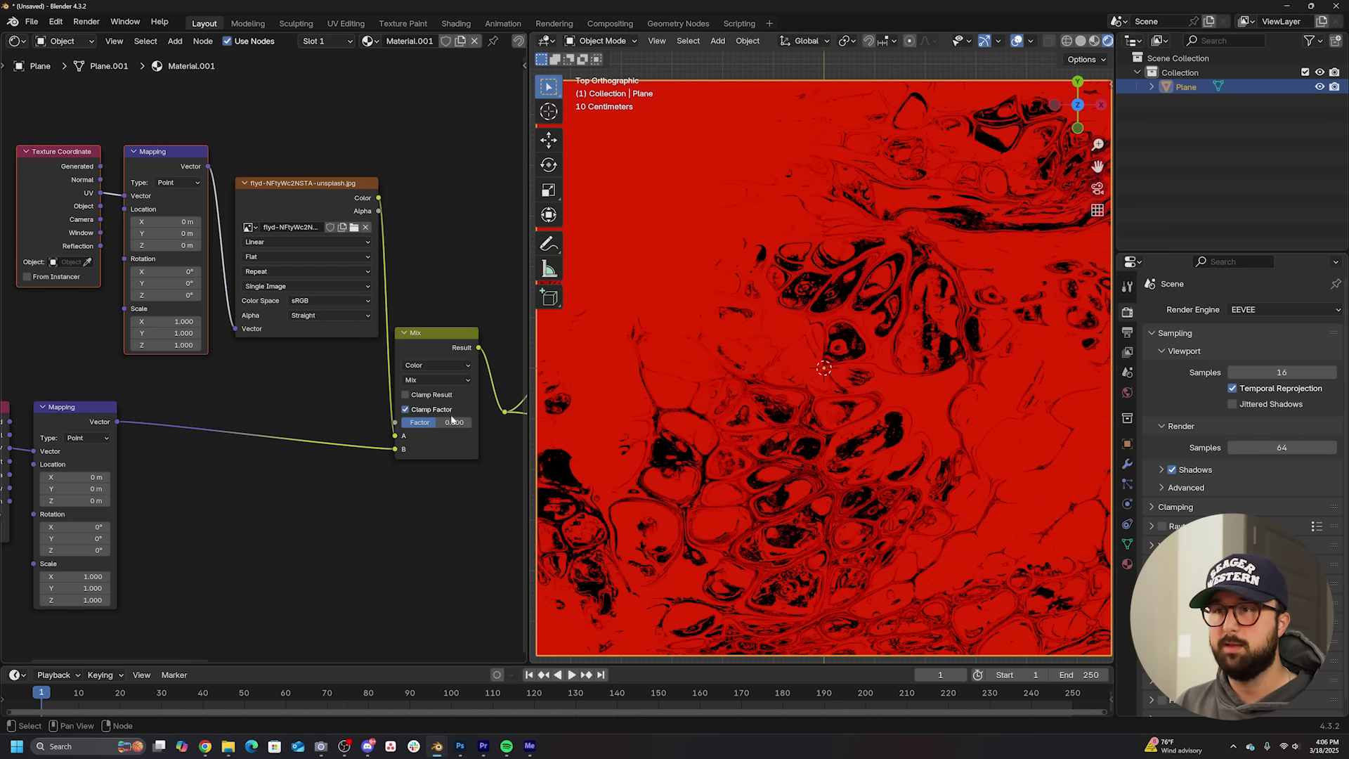
Step: Set the second Mix node's blending mode to Darken and raise its Factor to 1.000
middle_drag(405, 413, 321, 406)
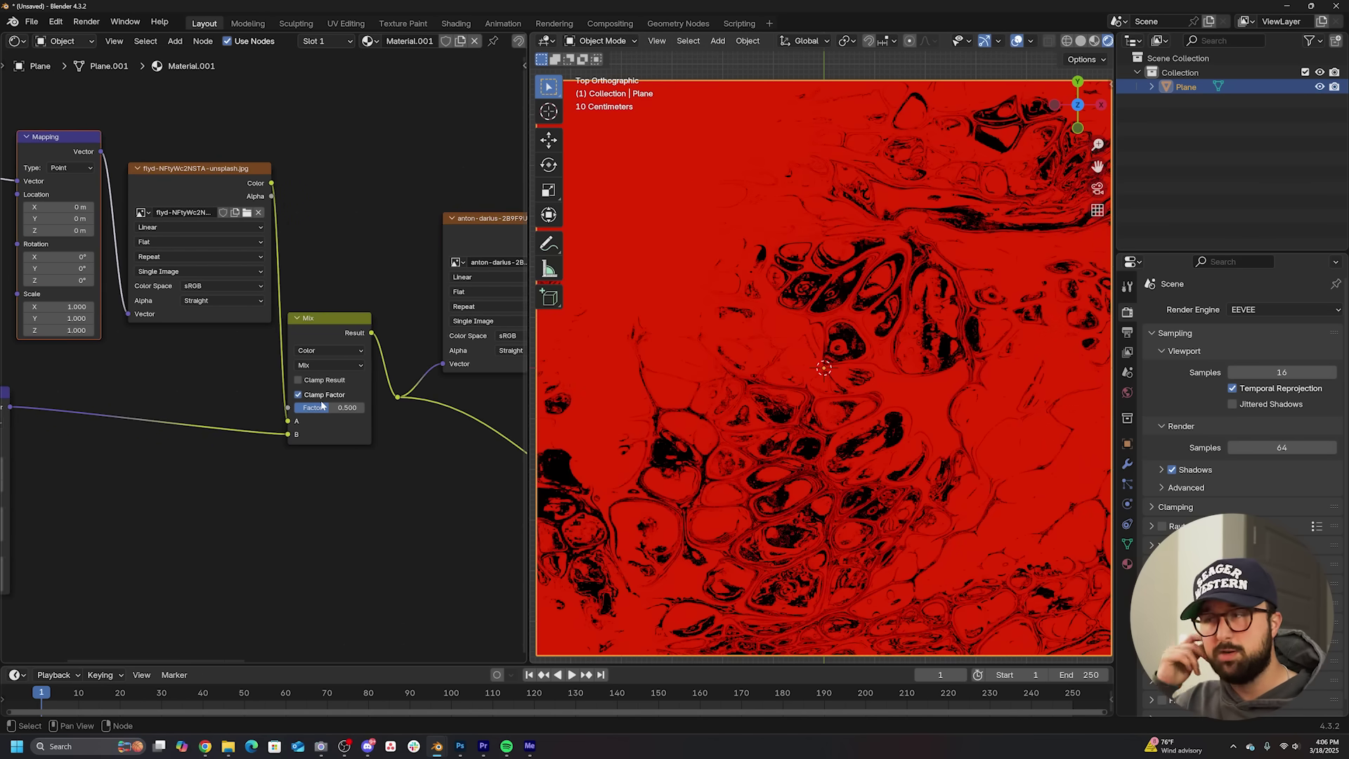
scroll(322, 390, up, 3)
click(326, 356)
click(326, 353)
click(342, 363)
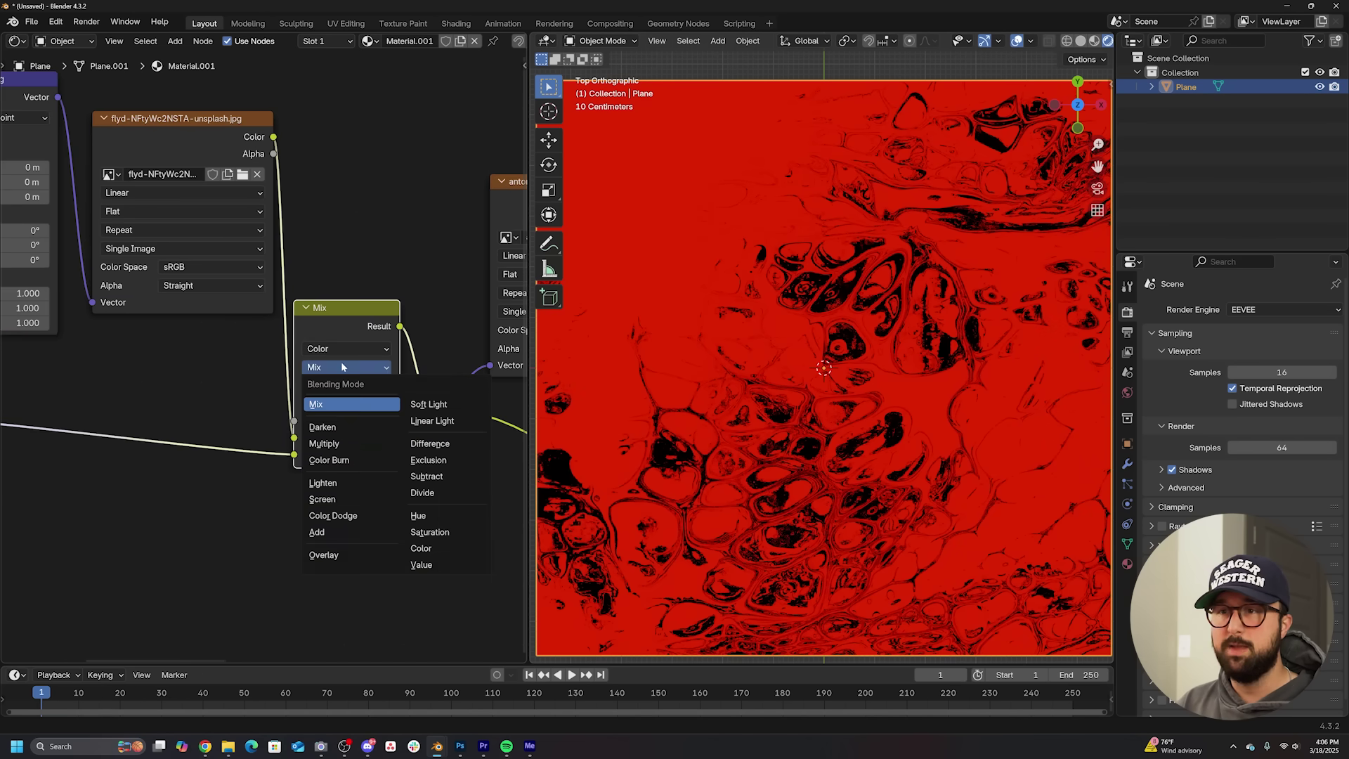
click(327, 427)
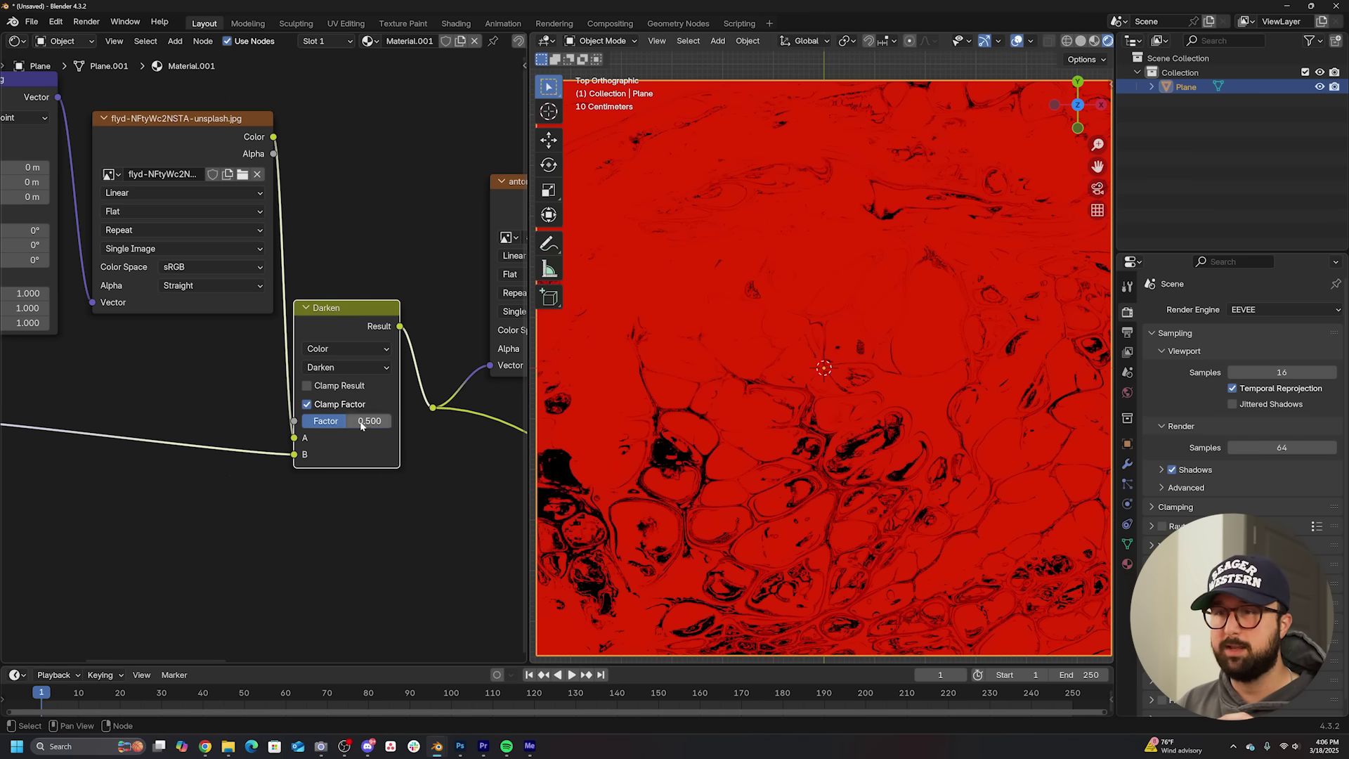
drag(360, 426, 302, 425)
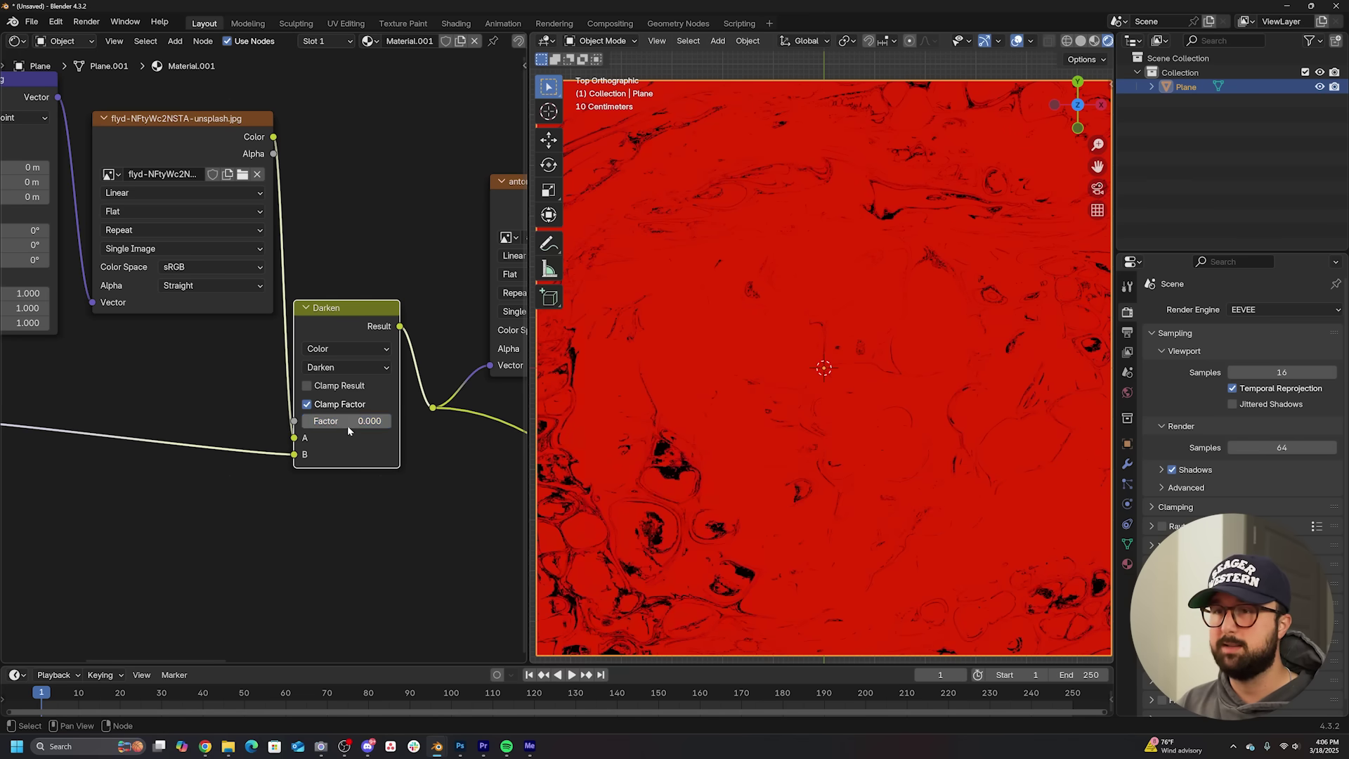
drag(346, 425, 391, 424)
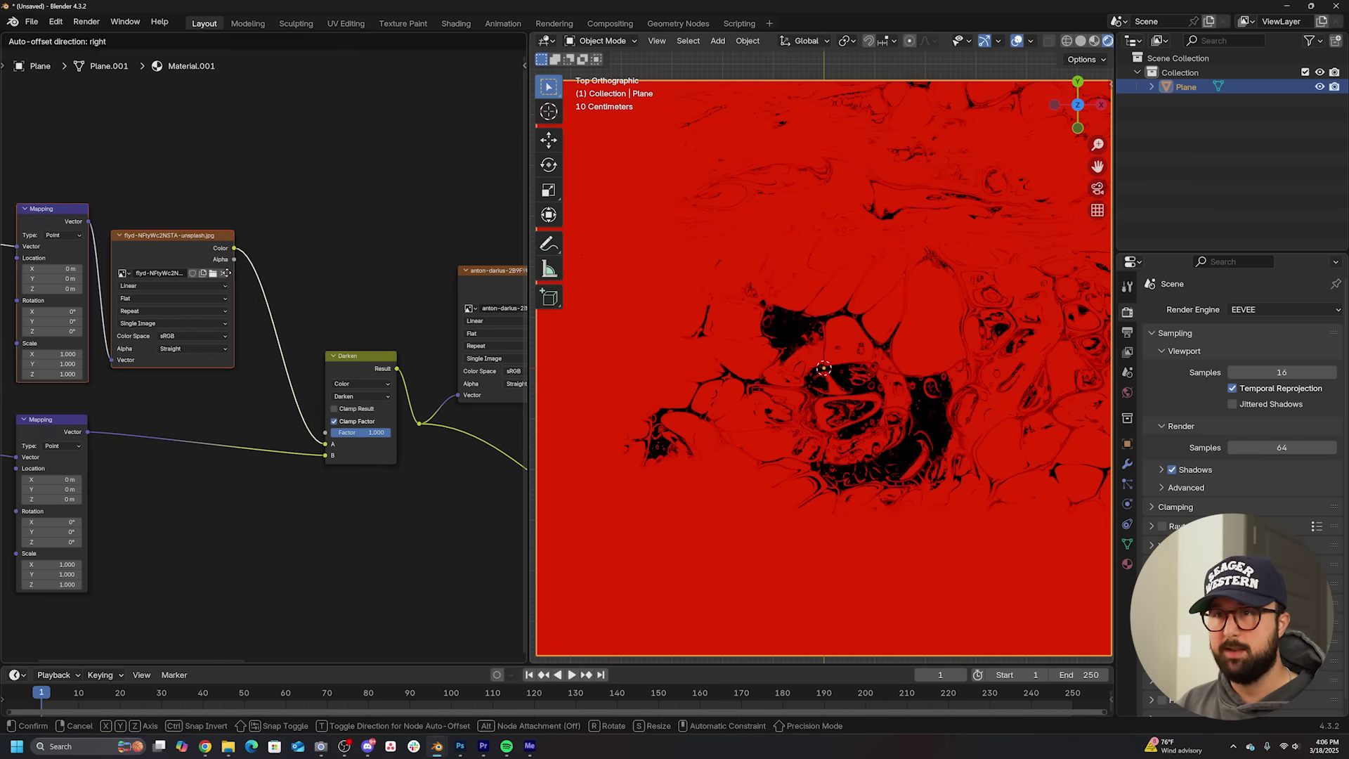
Step: Add a Color Ramp and insert it on the link between the flyd Image Texture and the Darken node
drag(176, 235, 169, 238)
click(295, 240)
key(shift+a)
click(295, 240)
text(col)
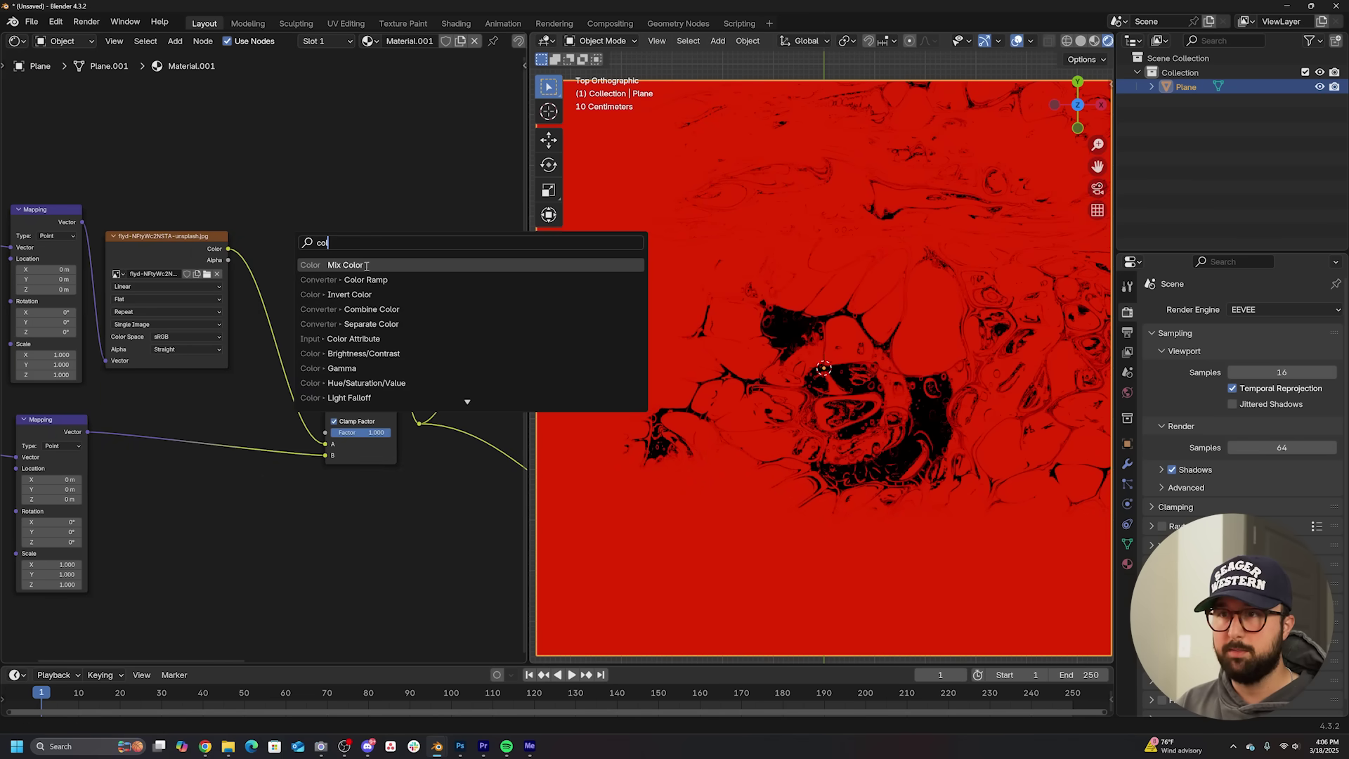
key(Down)
key(Return)
click(255, 256)
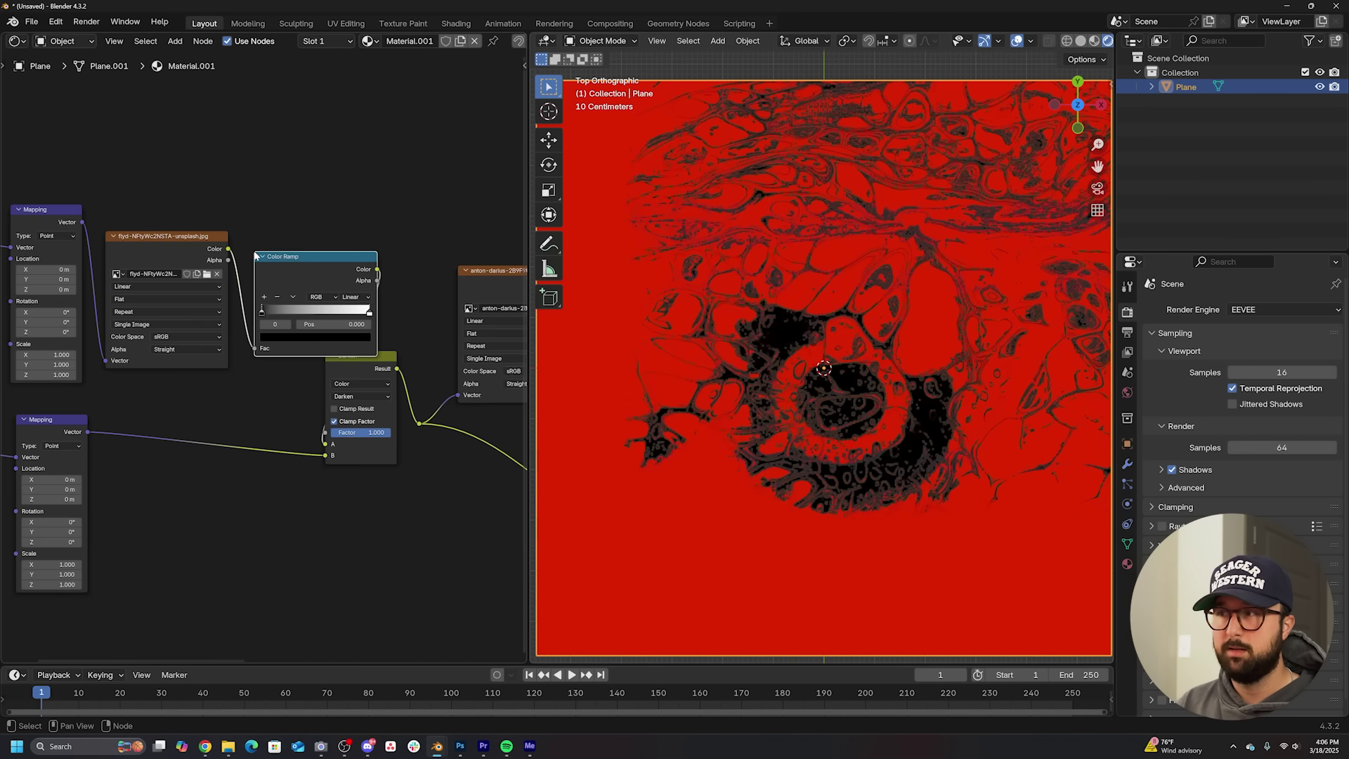
Step: Flip the new Color Ramp and move its white stop to position 0.855
scroll(255, 256, up, 1)
click(203, 269)
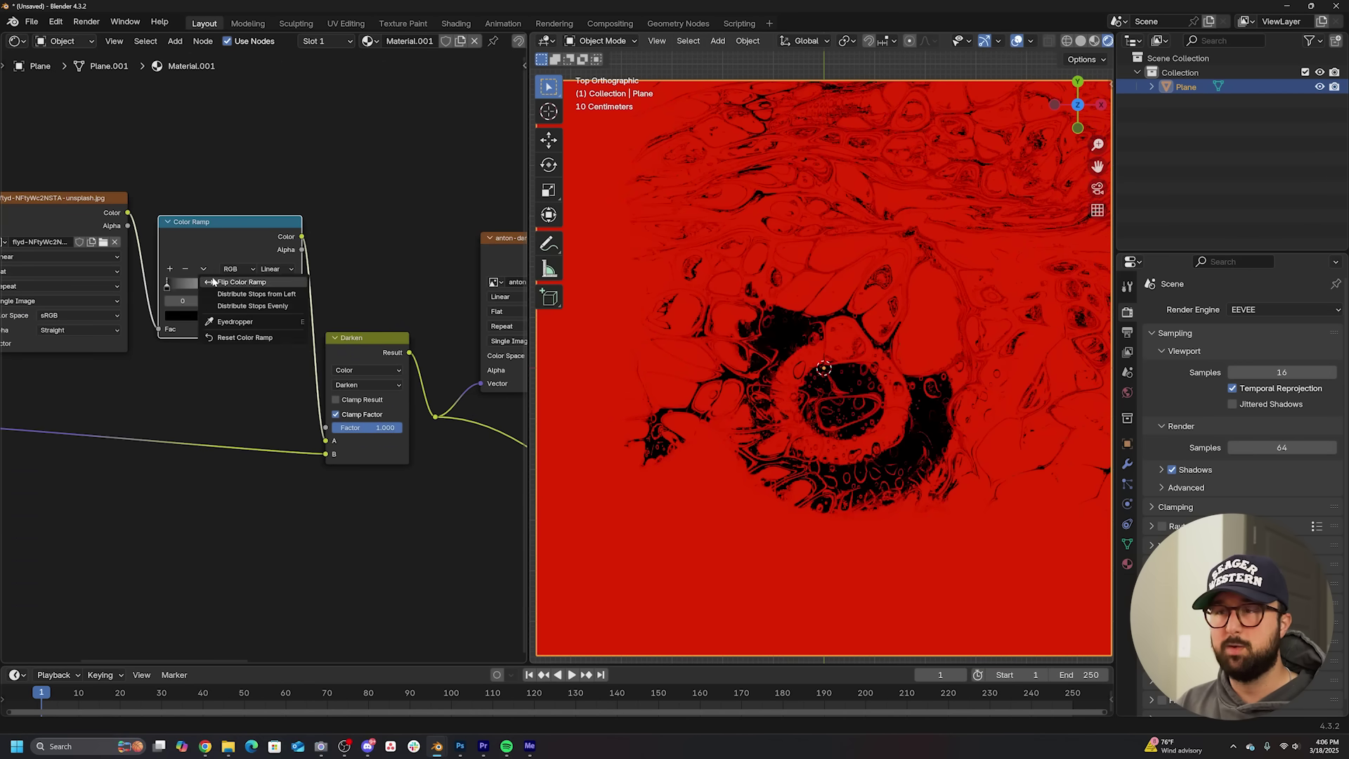
click(232, 281)
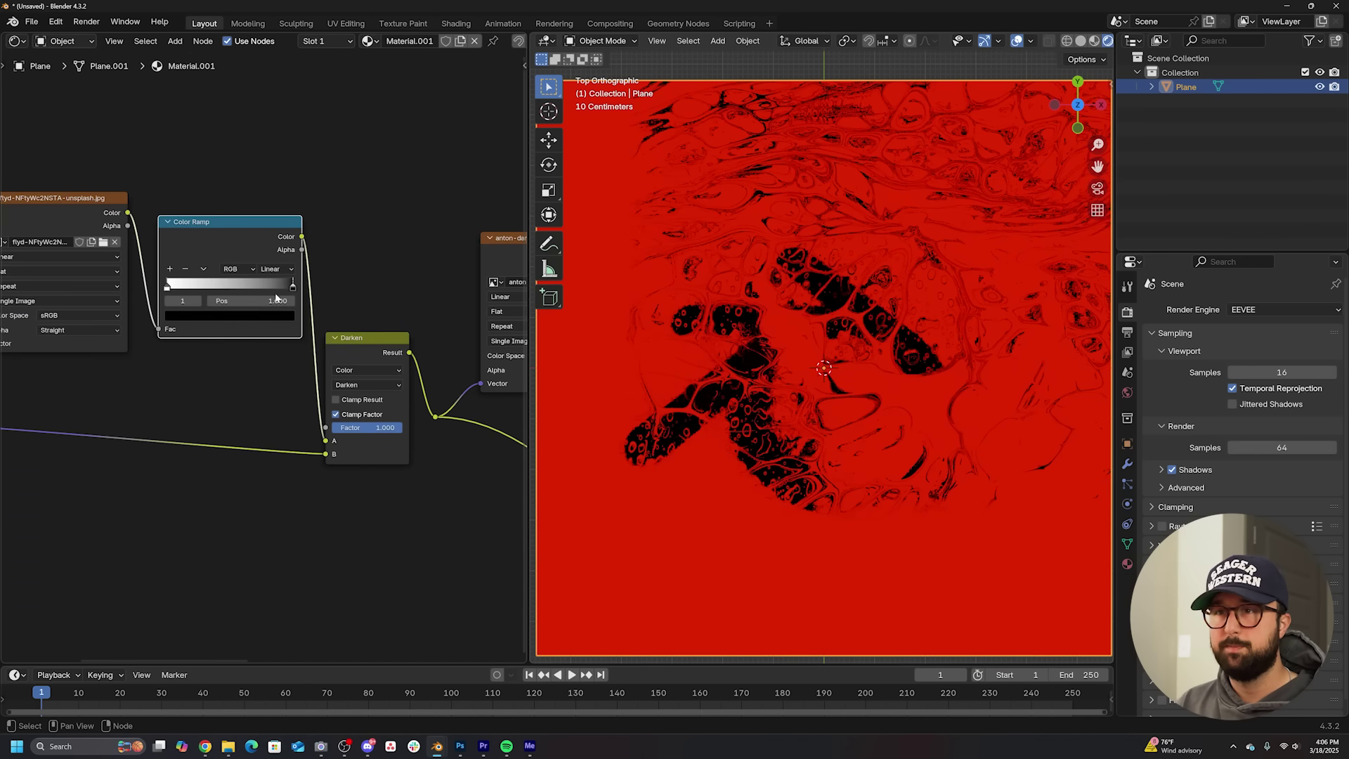
drag(203, 288, 252, 287)
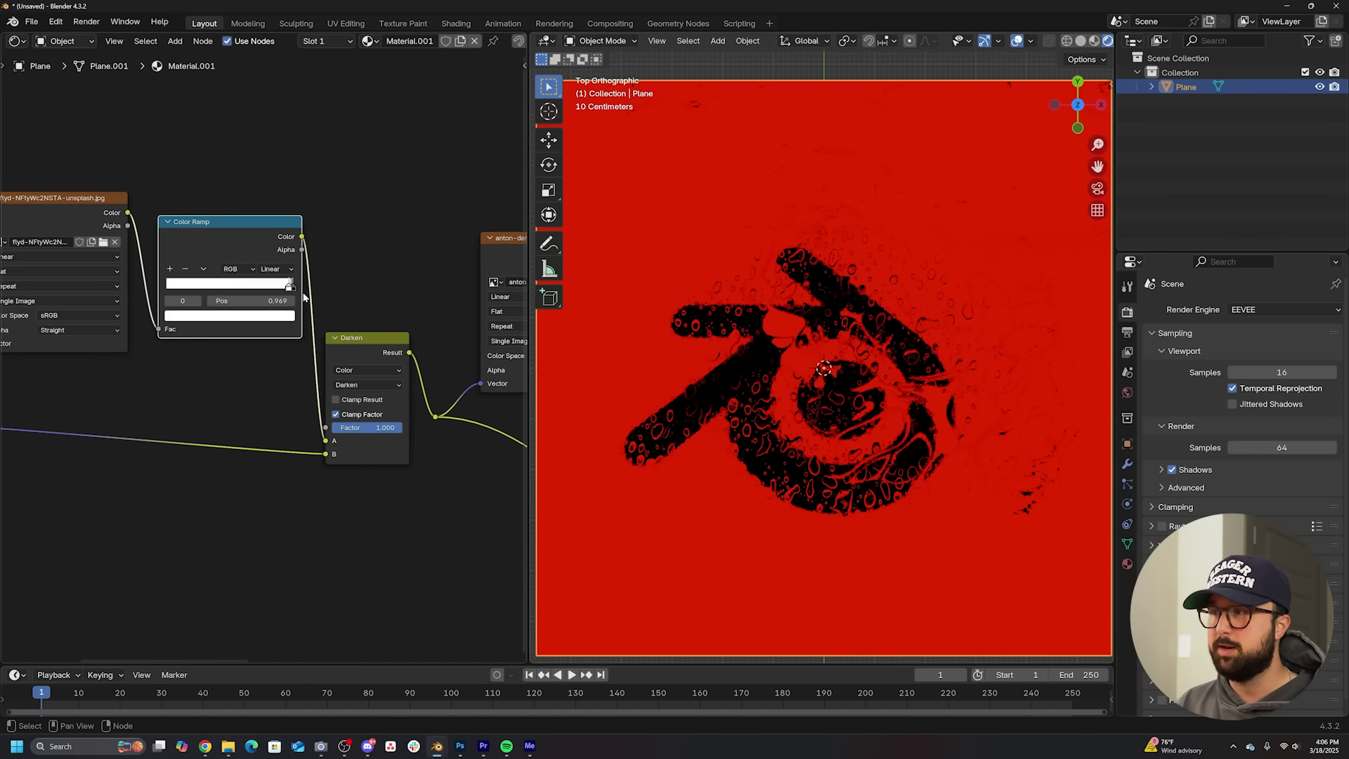
drag(251, 287, 274, 287)
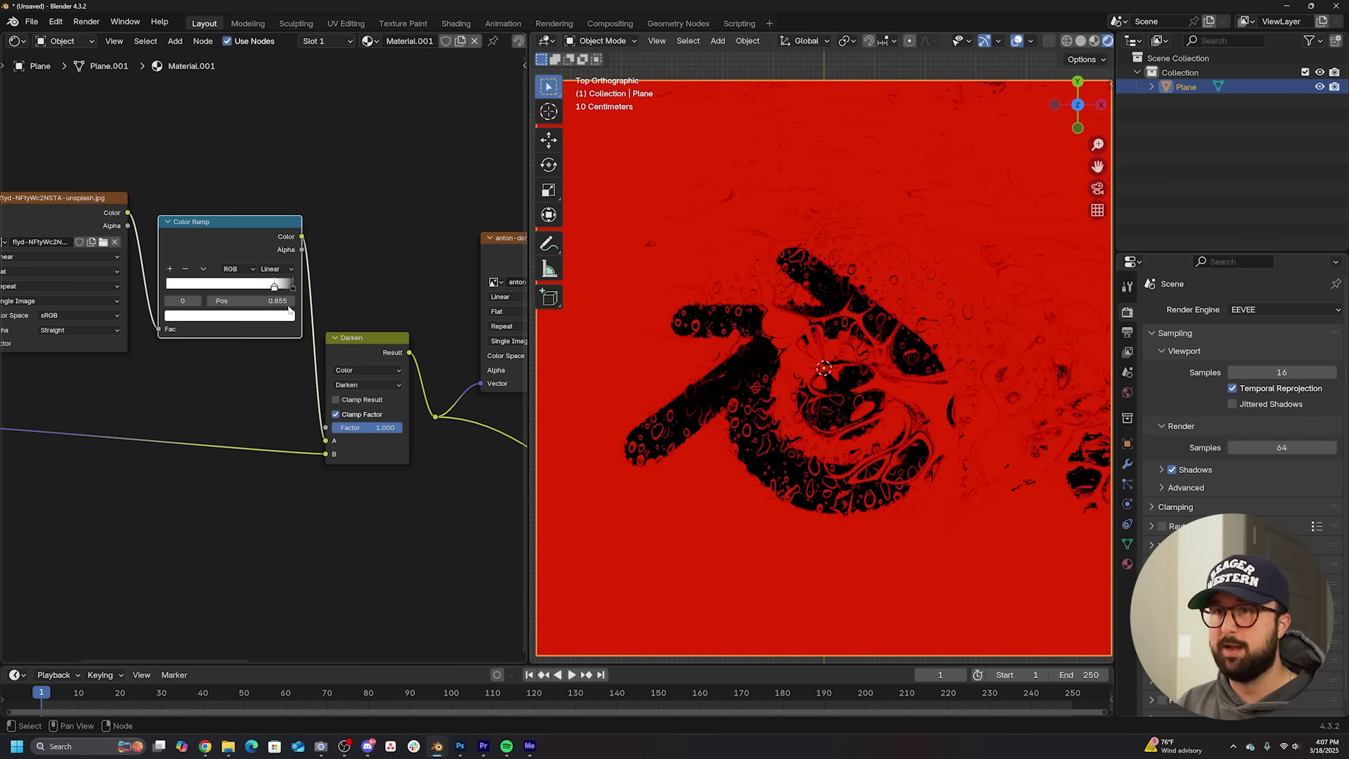
Step: Preview the Color Ramp's output alone, try its white stop at 0.923, and return the full material with the stop at 0.855
ctrl+shift+click(259, 242)
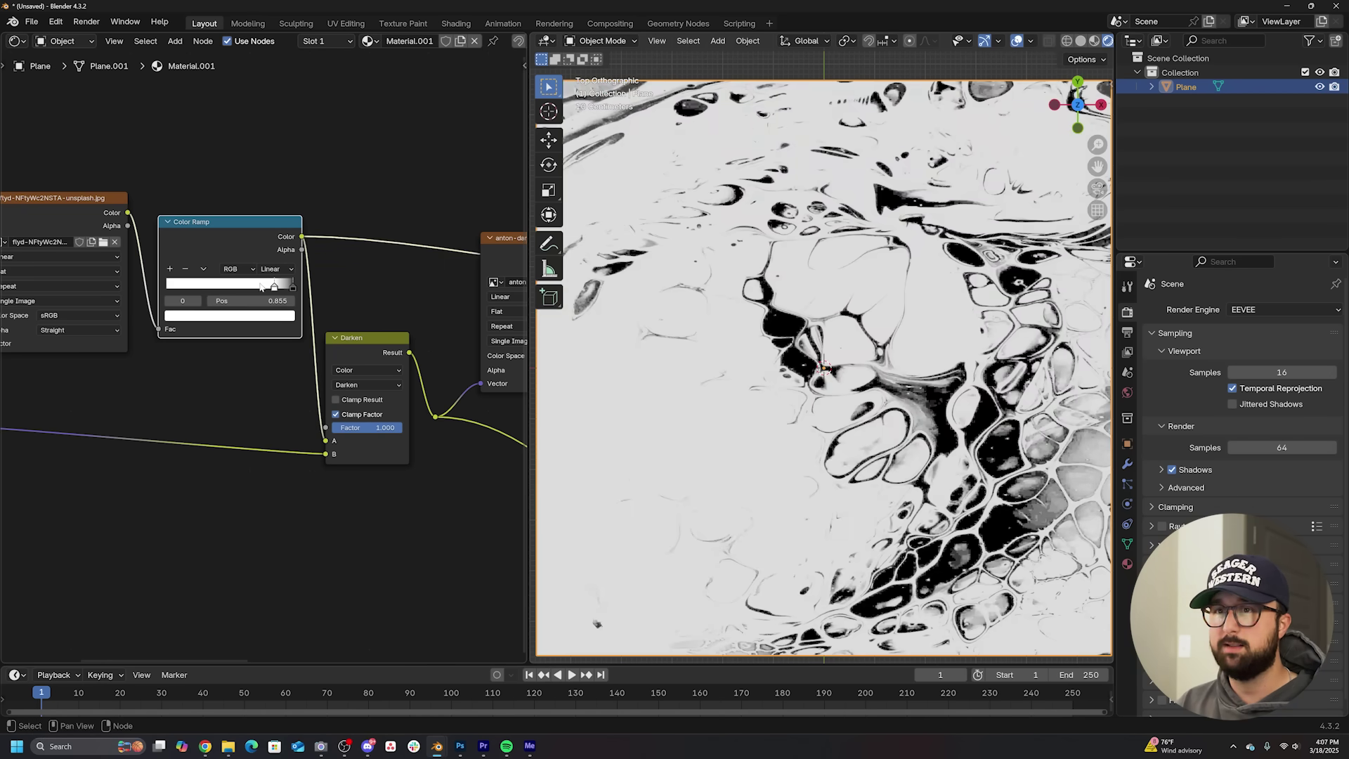
mouse_move(274, 287)
mouse_down()
mouse_move(131, 289)
mouse_move(267, 291)
mouse_up()
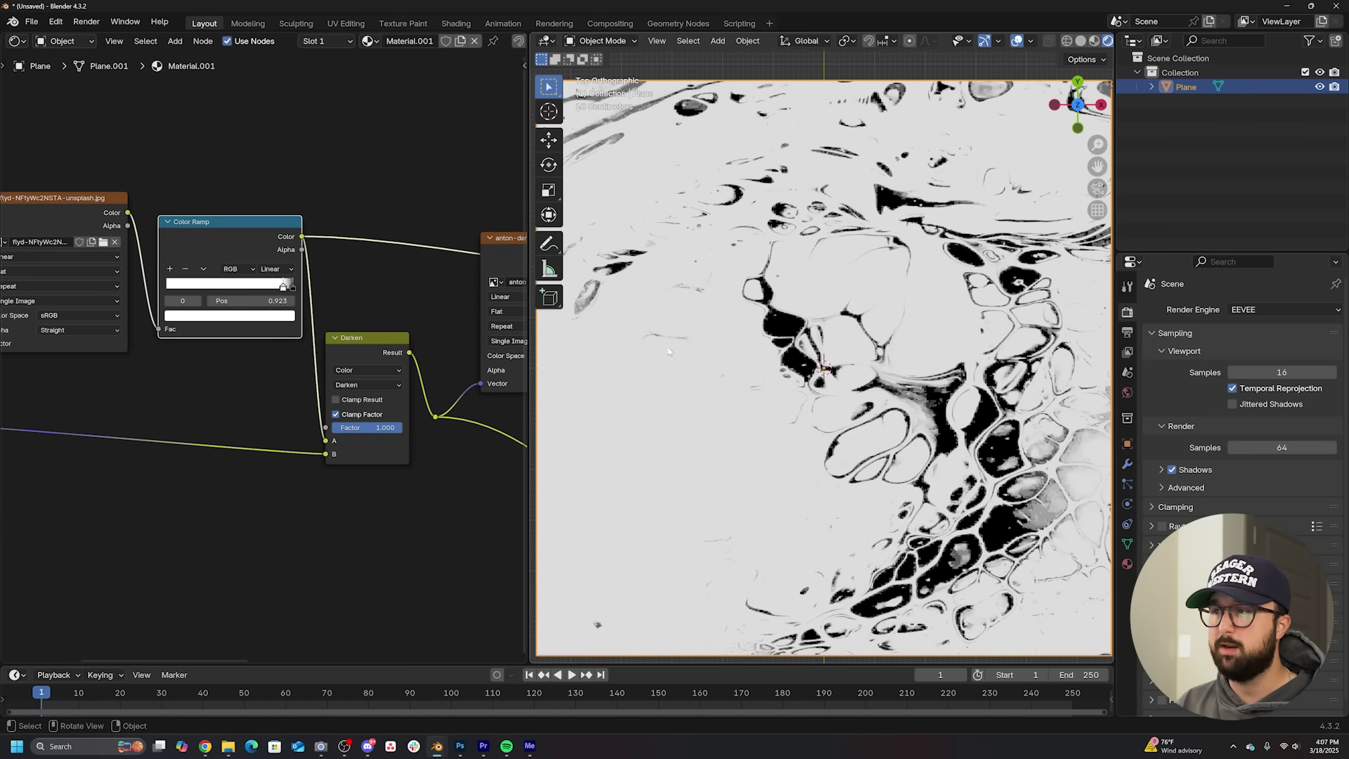
scroll(364, 357, down, 2)
scroll(358, 325, up, 3)
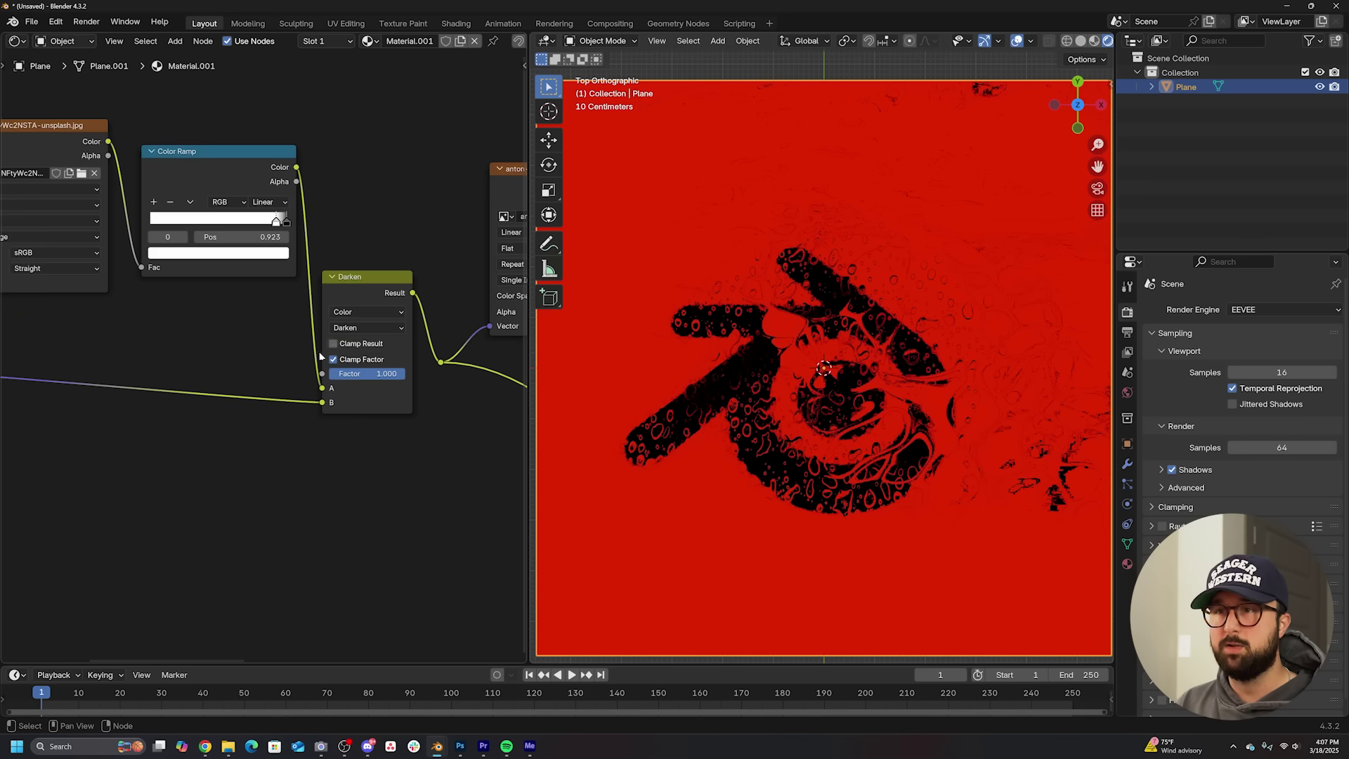
click(358, 328)
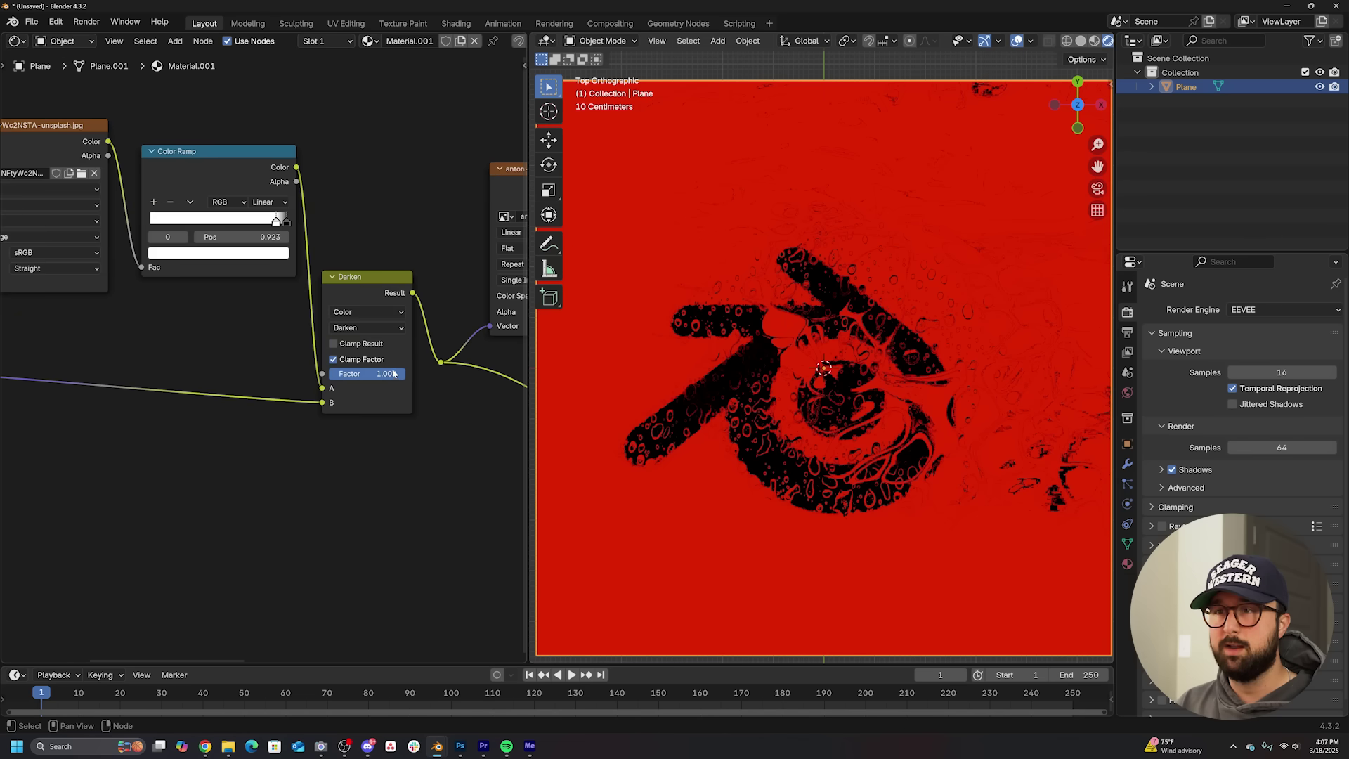
drag(388, 373, 391, 373)
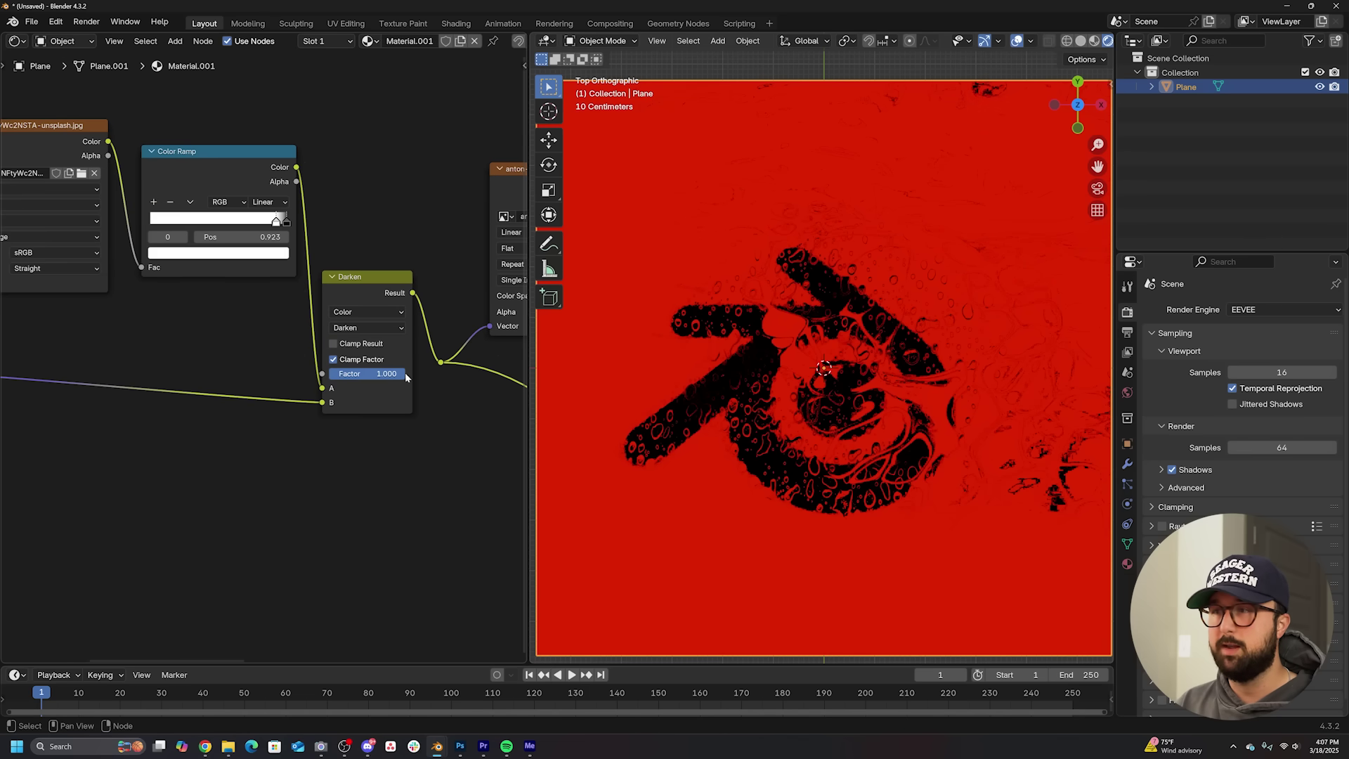
drag(275, 223, 266, 225)
Step: Set the X Location of the flyd texture's Mapping node to 0.02 m and examine the distorted logo on the plane
middle_drag(168, 258, 435, 272)
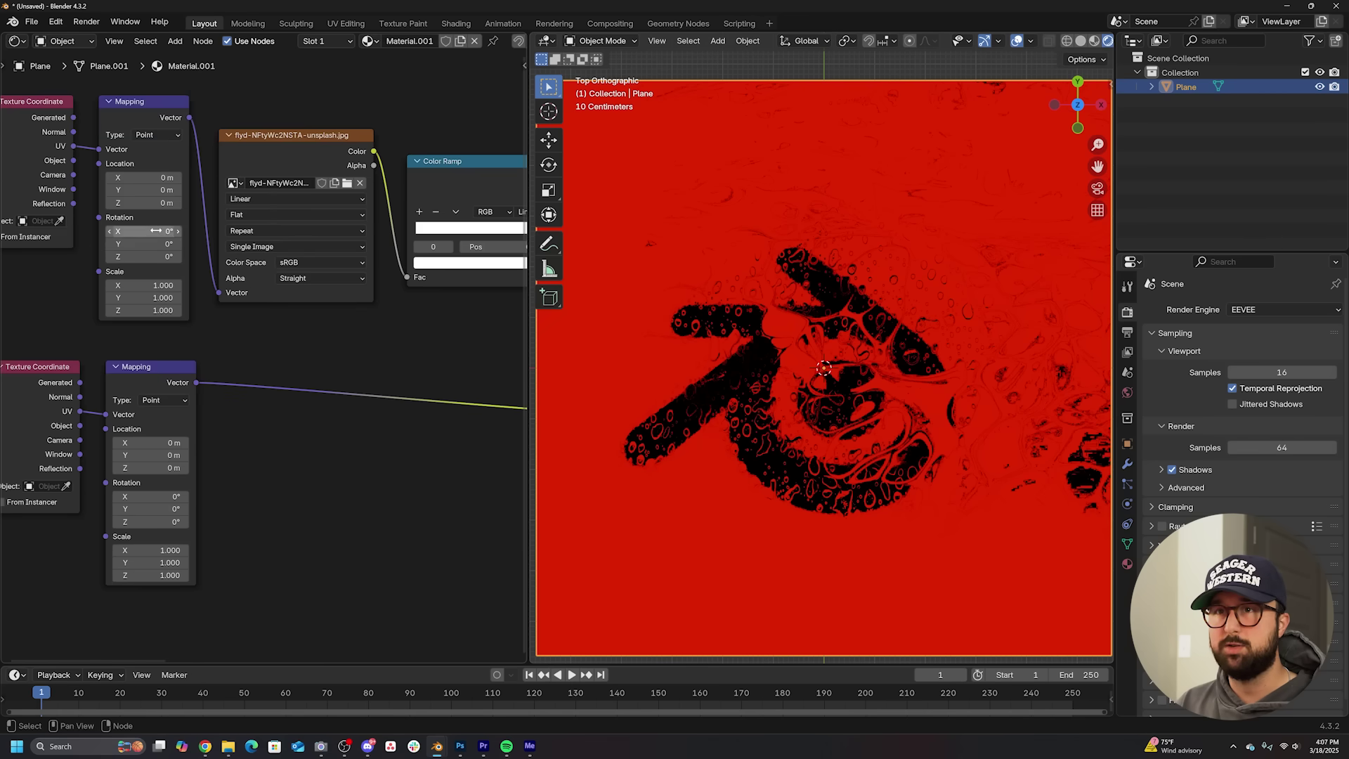
mouse_move(144, 177)
mouse_down()
mouse_move(177, 177)
mouse_move(145, 177)
mouse_up()
scroll(809, 347, up, 2)
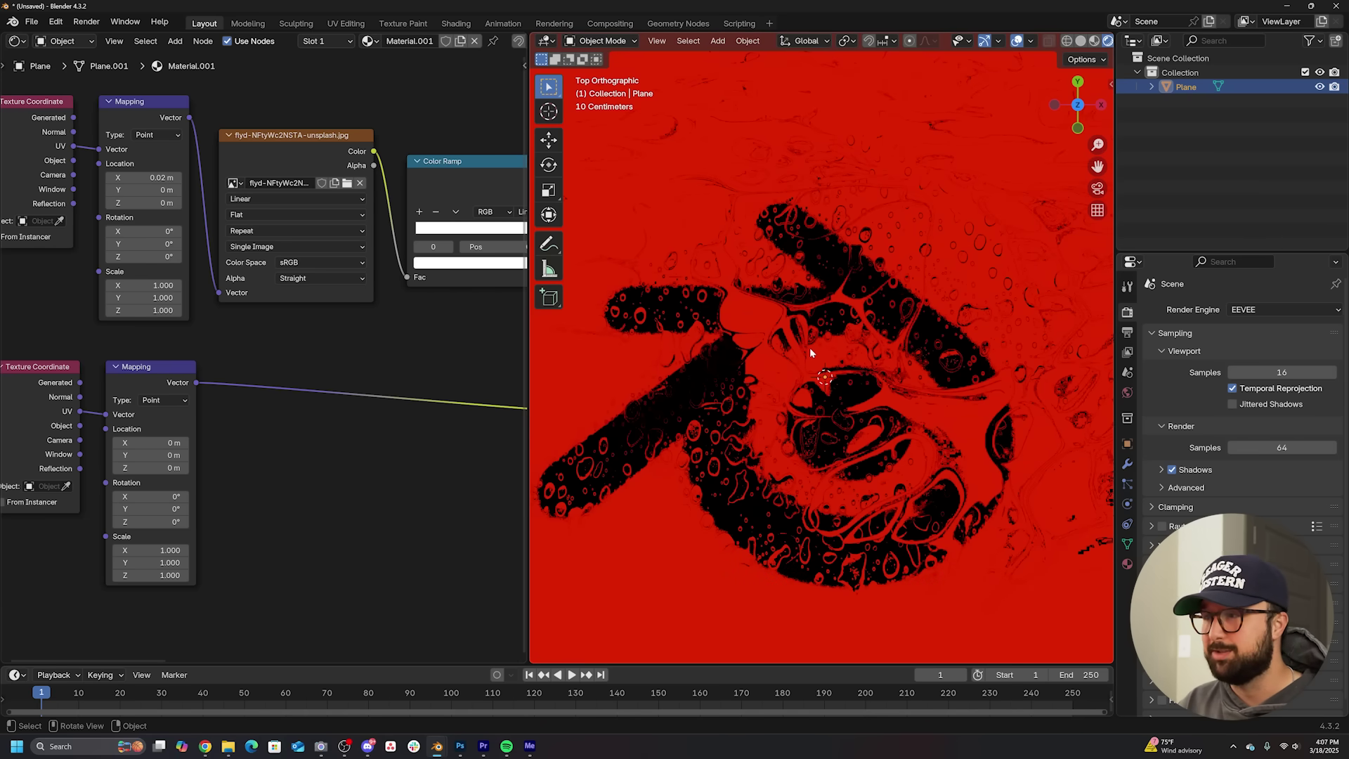
scroll(810, 347, down, 1)
scroll(810, 352, down, 2)
scroll(810, 351, up, 2)
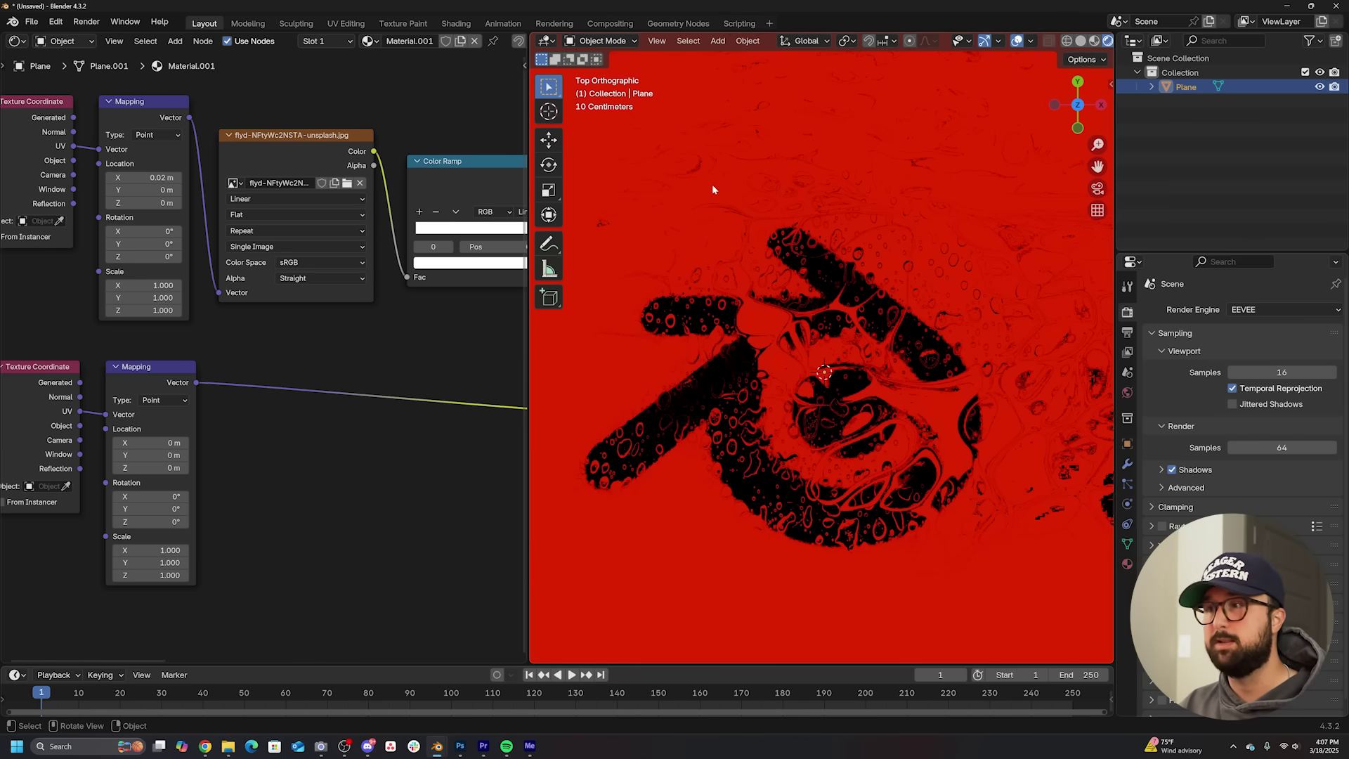
scroll(727, 340, down, 2)
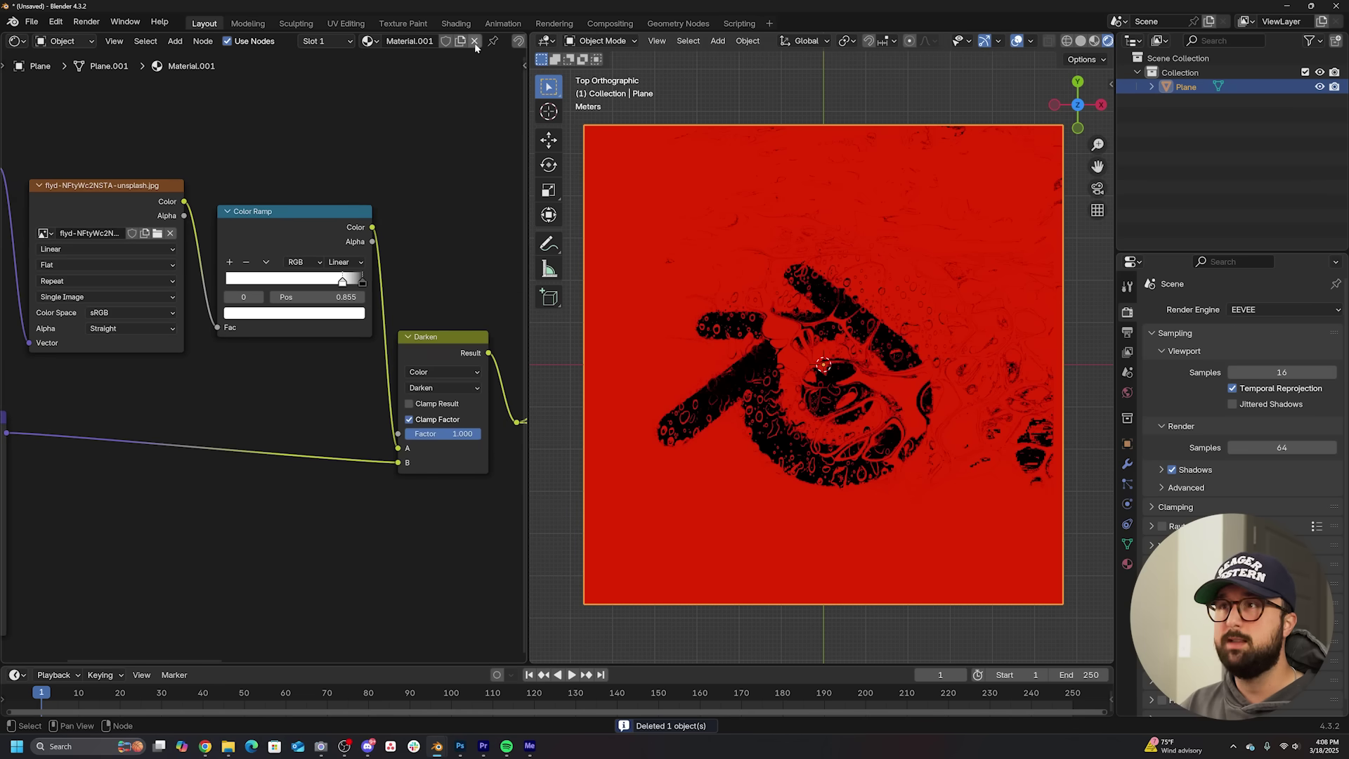
Step: Replace the plane's material with a new one and delete its Principled BSDF node
click(474, 42)
click(361, 41)
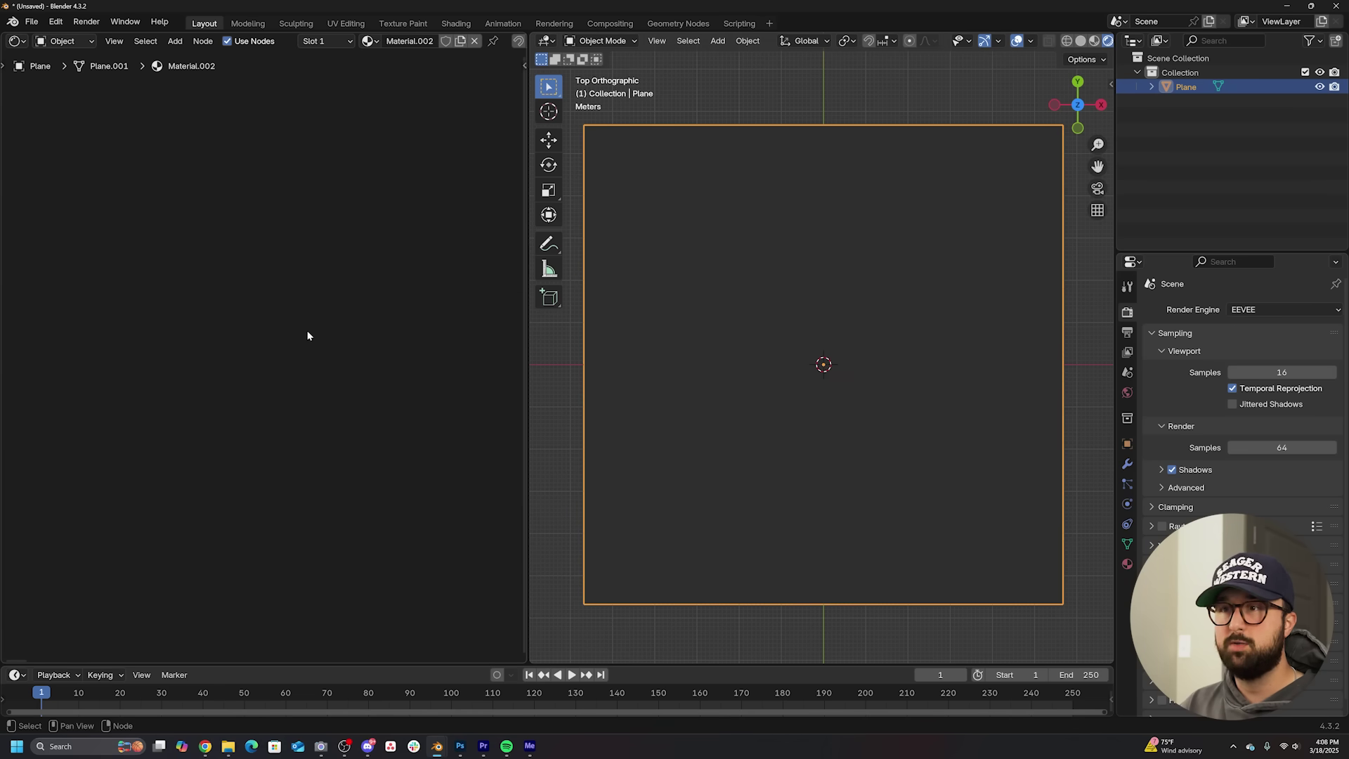
key(Home)
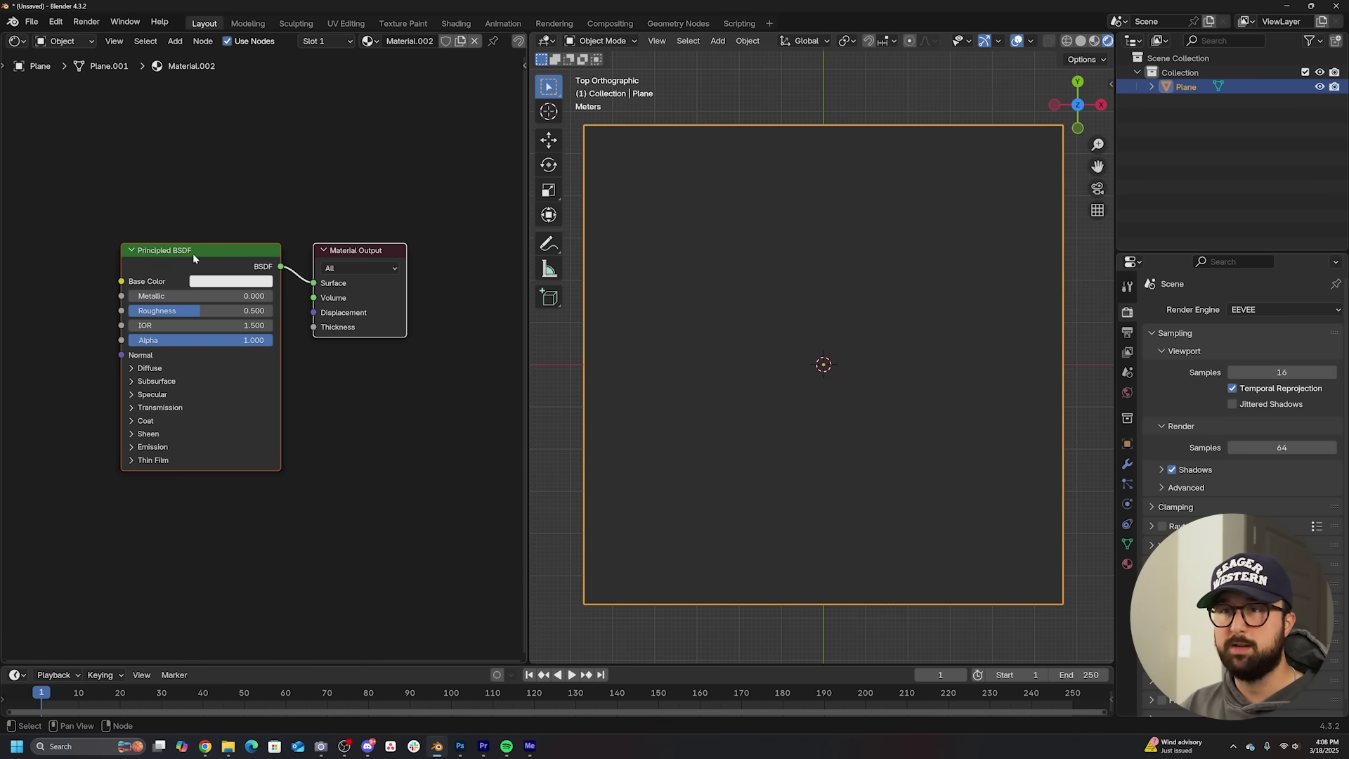
click(215, 186)
click(199, 250)
key(Delete)
Step: Add an Emission shader and connect it to the Material Output's Surface input
key(shift+a)
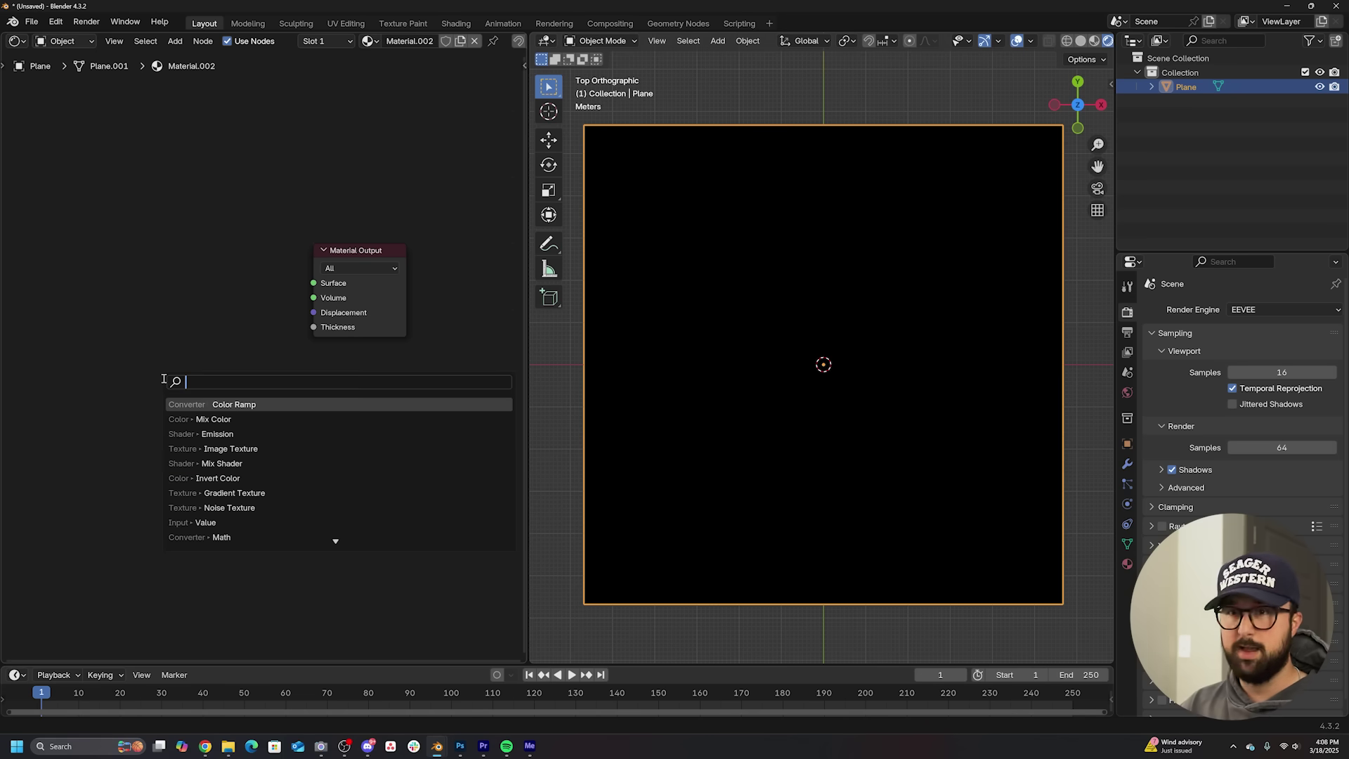
text(i)
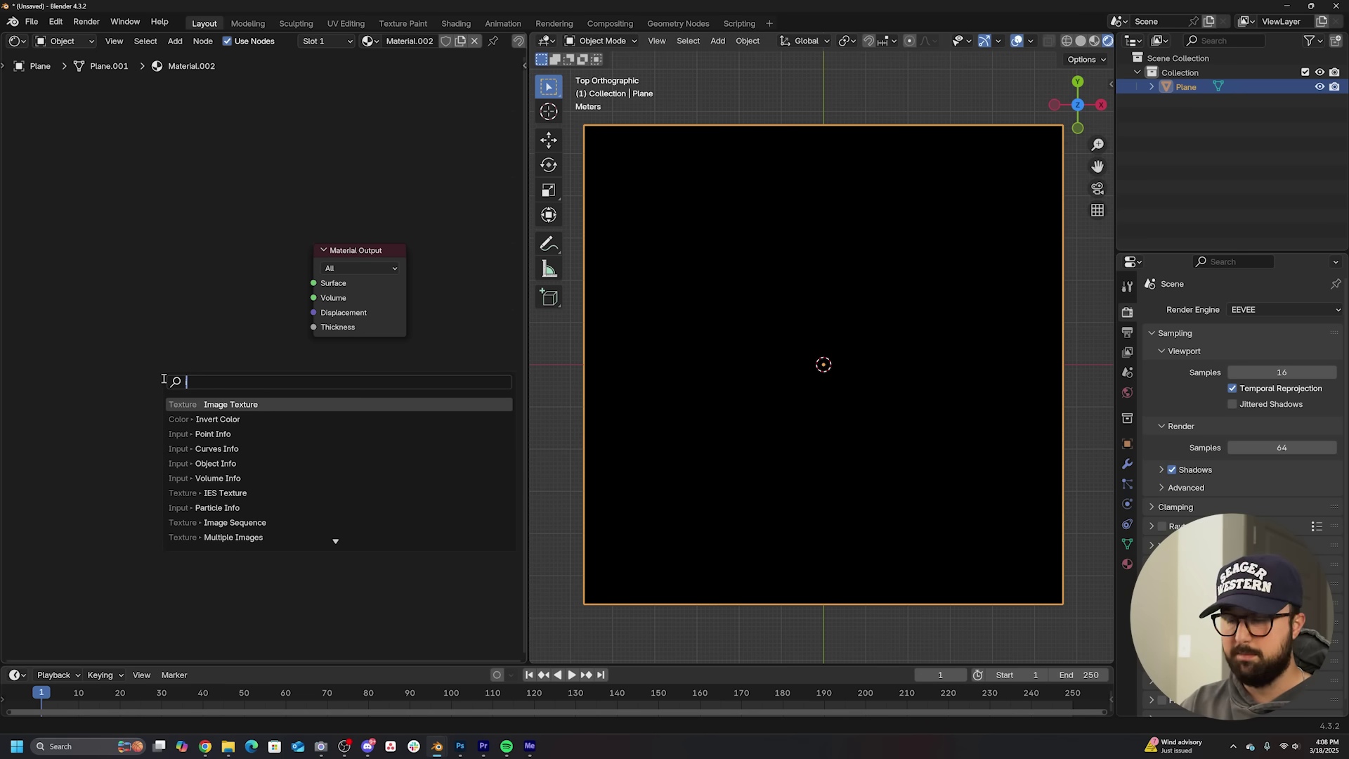
text(em)
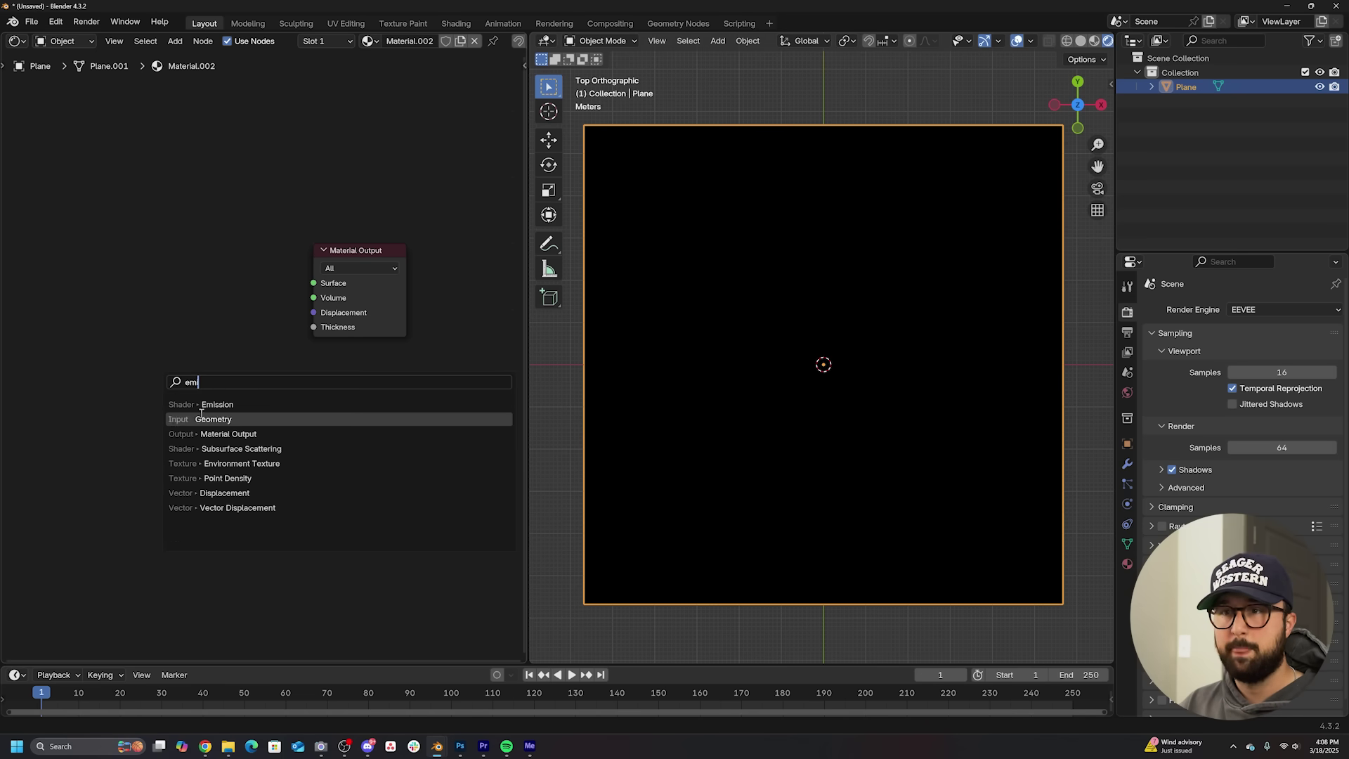
click(211, 404)
click(179, 386)
drag(218, 262, 314, 283)
Step: Add a Color Ramp before the Emission node and connect its Color output to the Emission Color input
middle_drag(128, 181, 289, 201)
key(shift+a)
text(col)
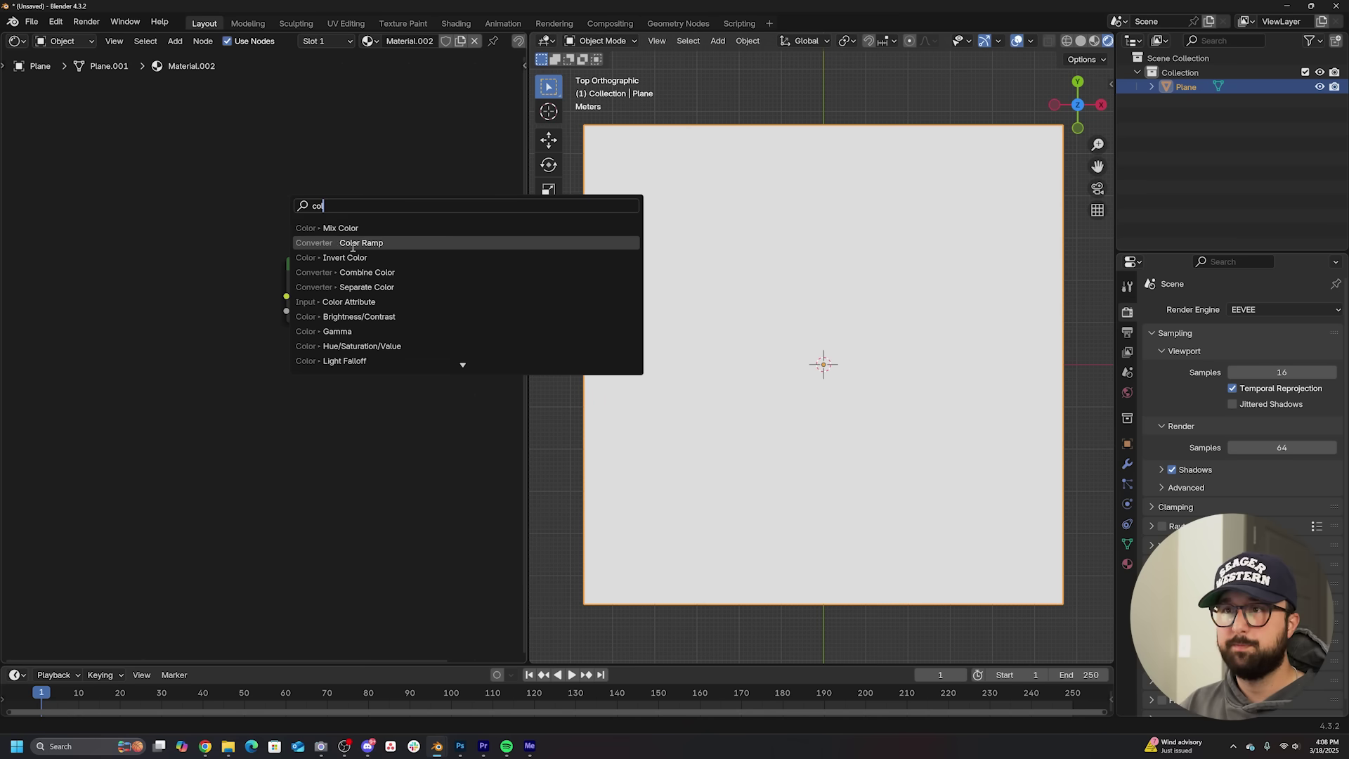
click(361, 242)
click(245, 302)
drag(252, 289, 293, 301)
Step: Change the Color Ramp's white stop to a saturated orange-red
click(238, 344)
click(211, 376)
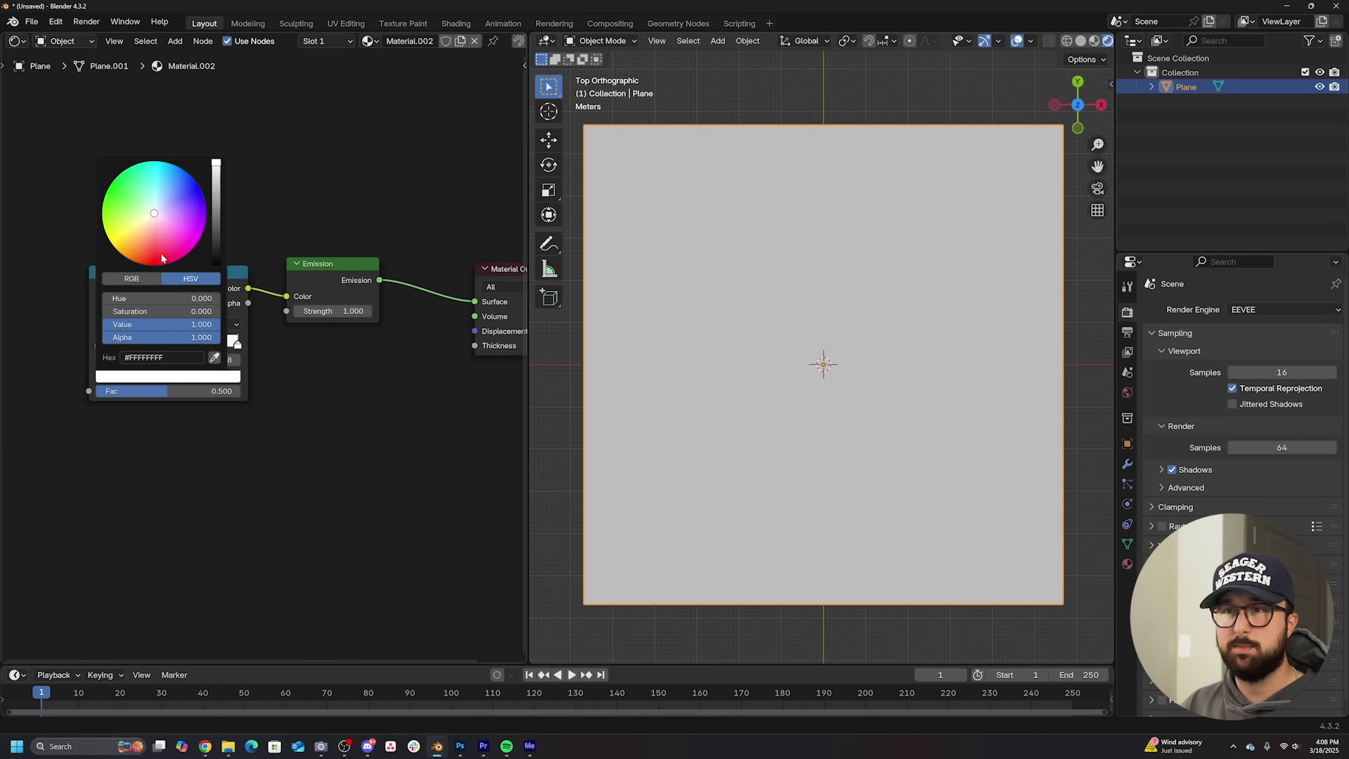
click(161, 258)
middle_drag(137, 281, 256, 278)
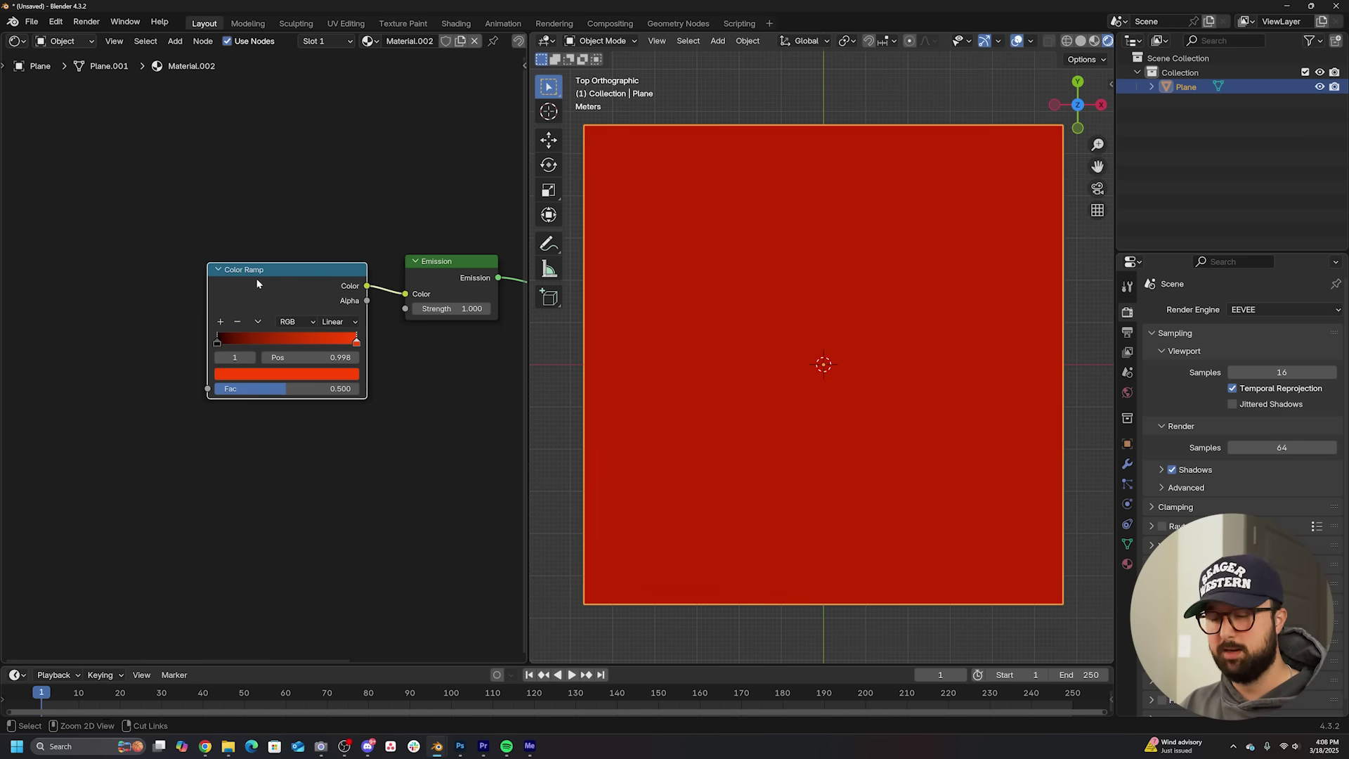
Step: Feed the Color Ramp with an Image Texture that has Mapping and Texture Coordinate nodes, and load sdcsdcsdc.png into it
key(ctrl+t)
middle_drag(151, 330, 235, 344)
click(238, 335)
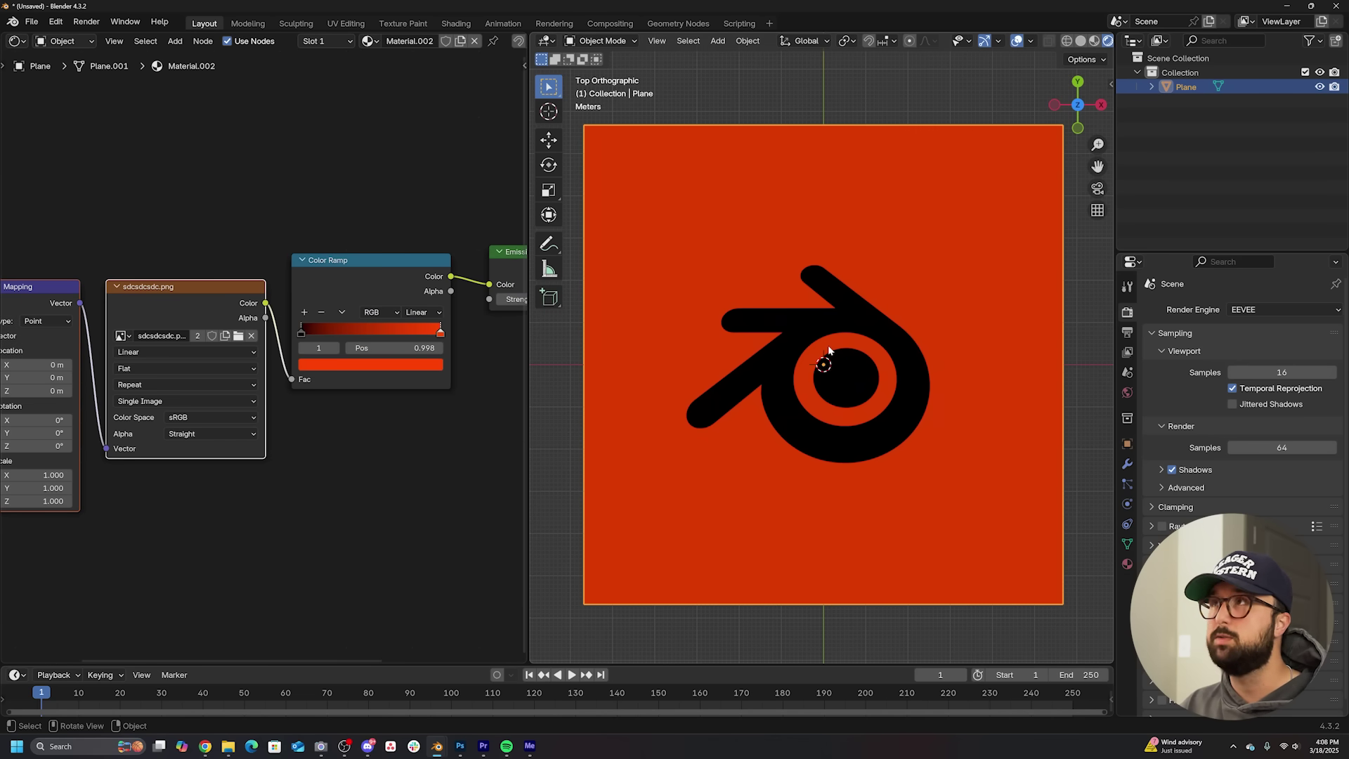
Step: Move the Texture Coordinate and Mapping nodes away from the logo Image Texture to make room for another node
middle_drag(194, 319, 398, 295)
drag(235, 223, 160, 323)
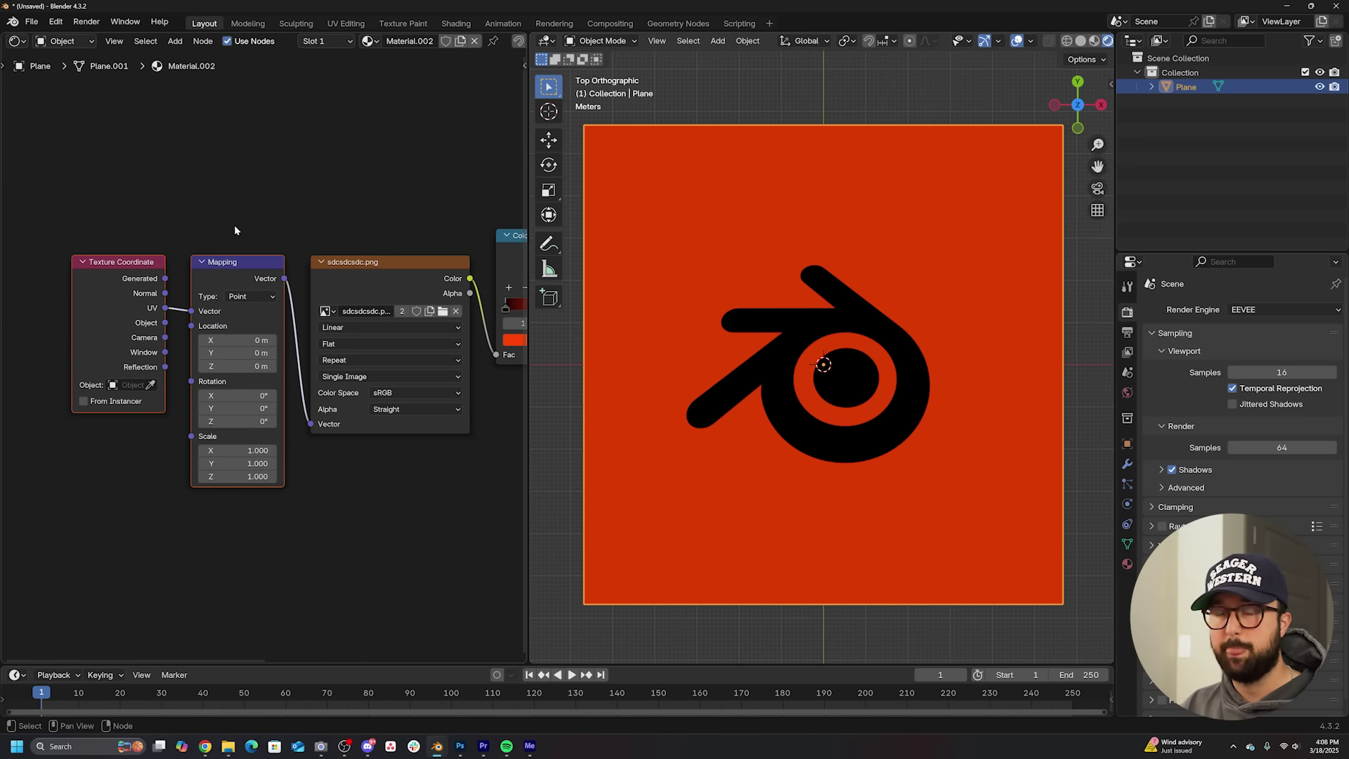
drag(235, 226, 119, 328)
middle_drag(118, 329, 204, 317)
scroll(207, 317, down, 2)
drag(208, 316, 33, 329)
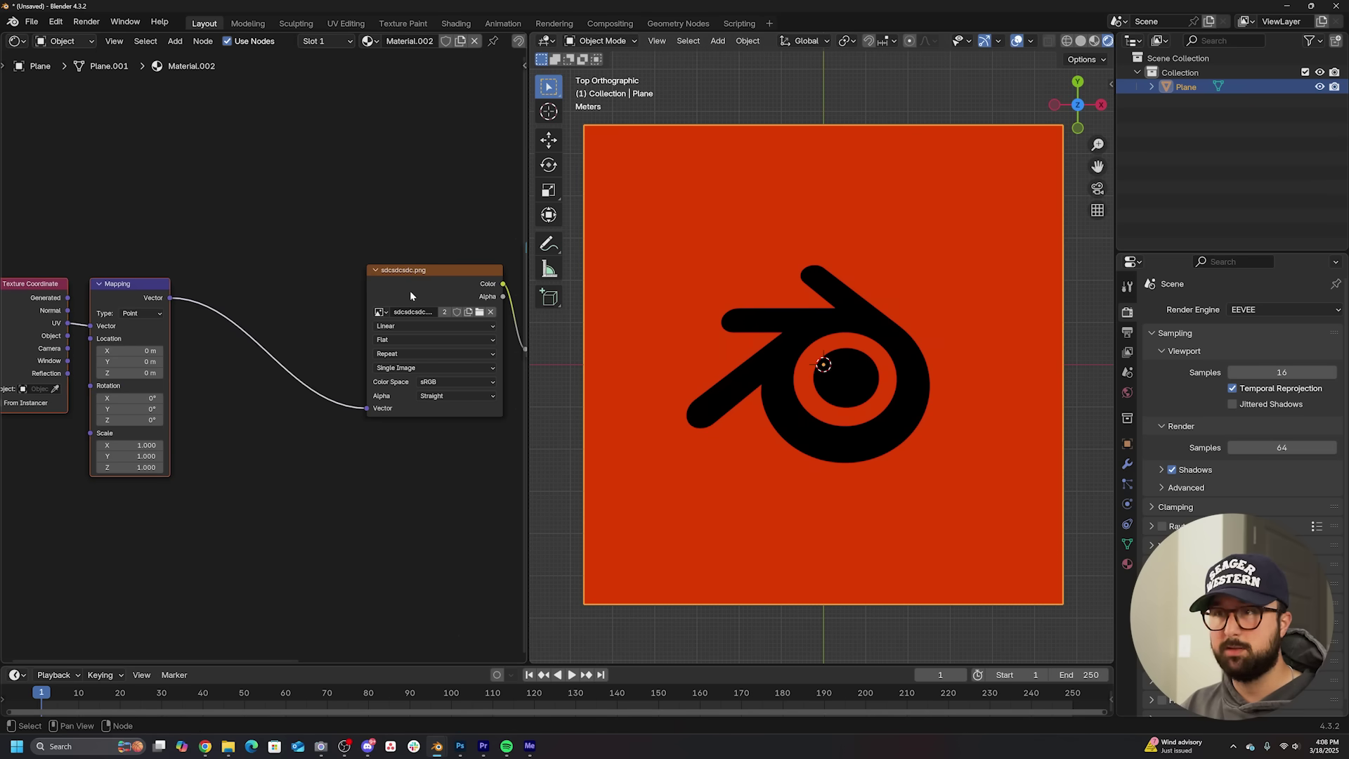
Step: Duplicate the logo Image Texture into the link after the Mapping node, and load 0_Rain_Water Drops_3840x2160.mov into the copy
key(shift+d)
click(259, 297)
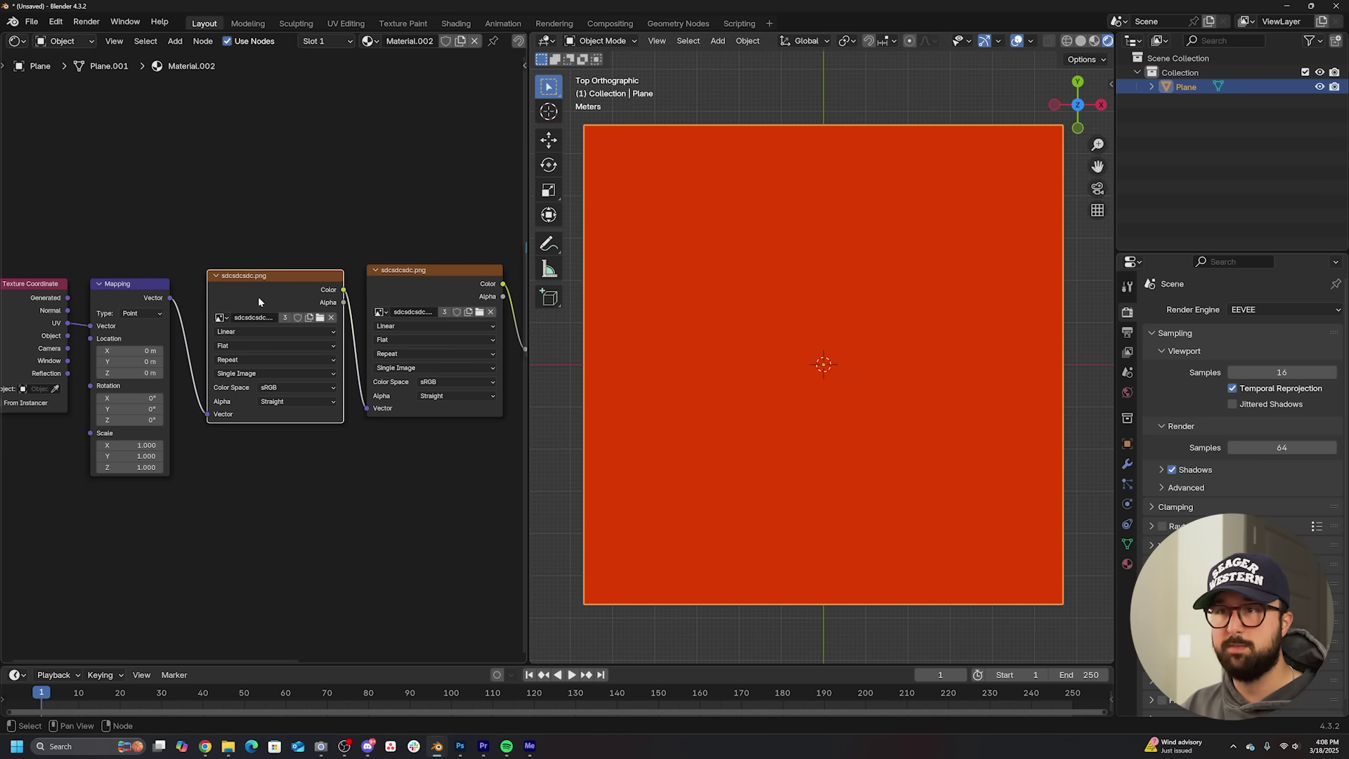
click(321, 320)
click(509, 281)
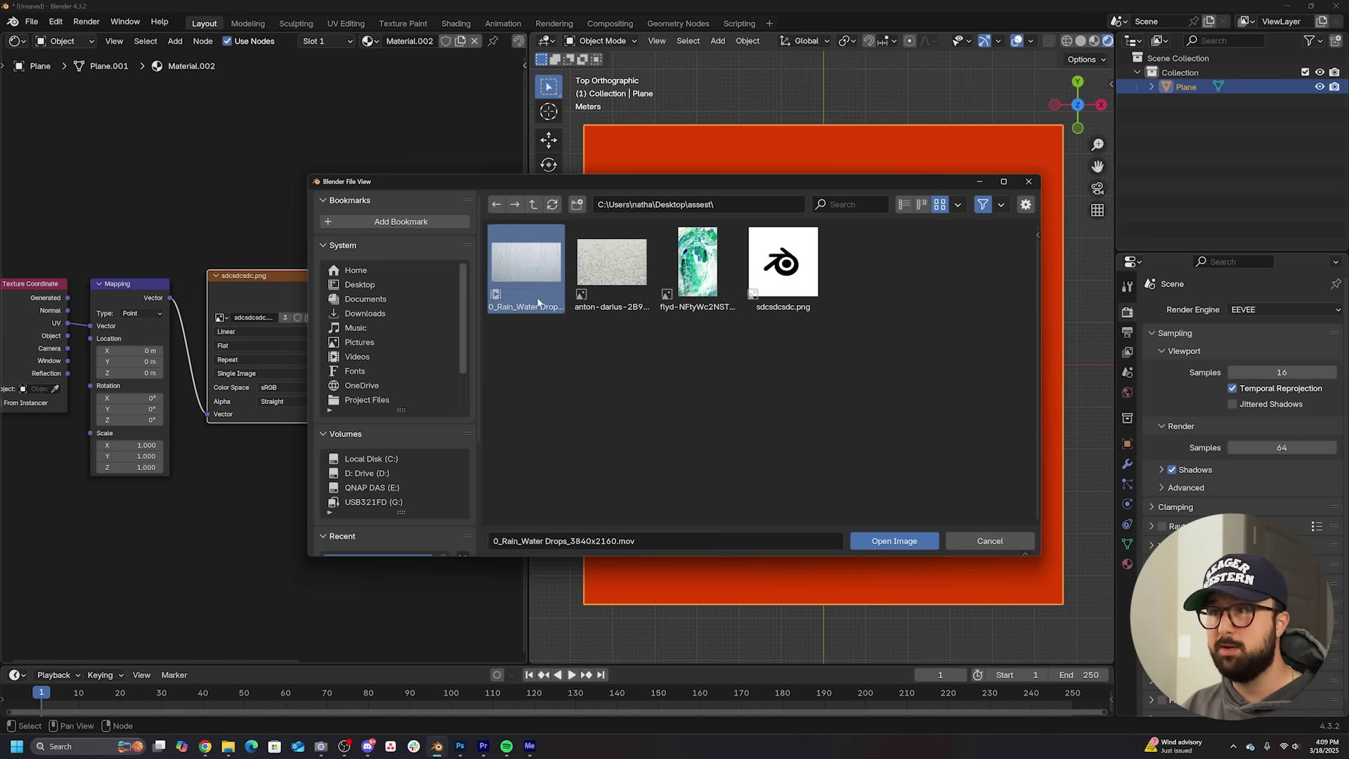
double_click(534, 276)
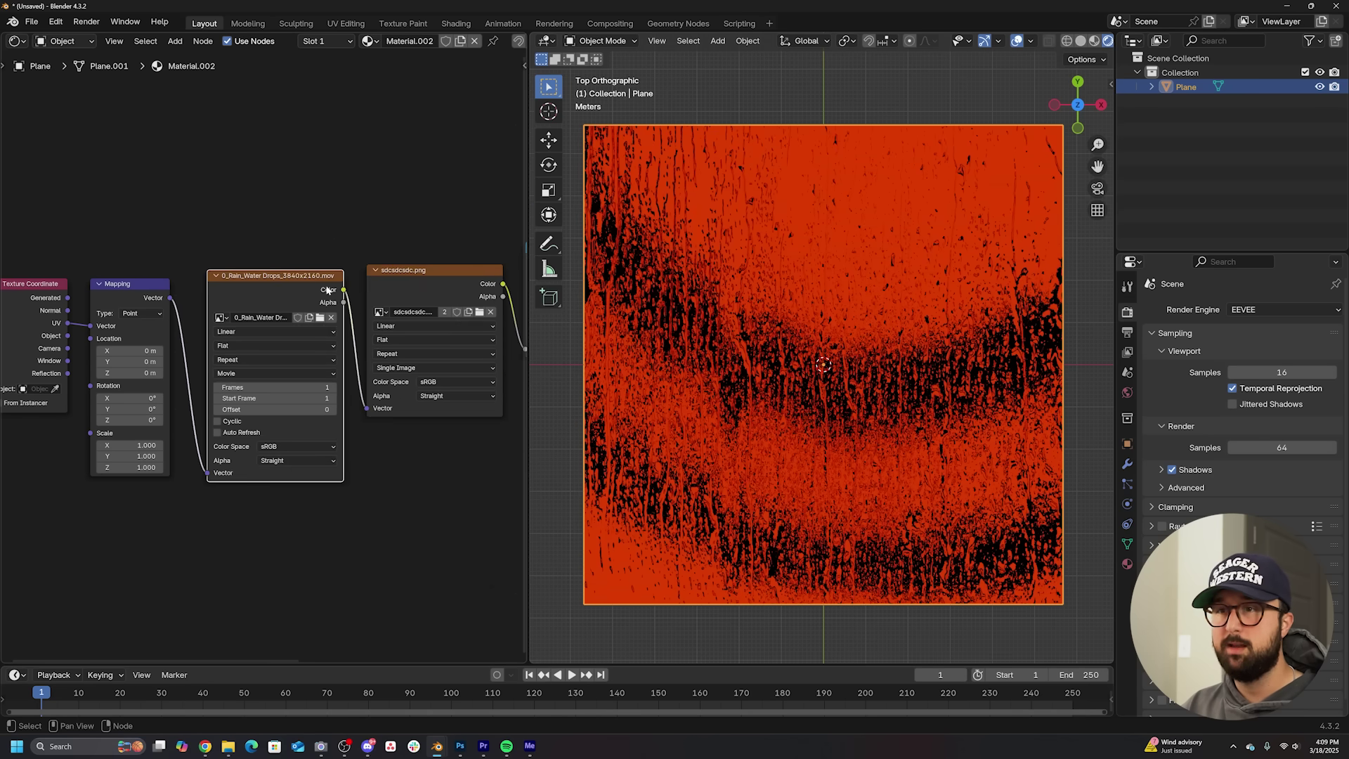
key(shift+a)
scroll(225, 476, up, 9)
middle_drag(225, 476, 280, 399)
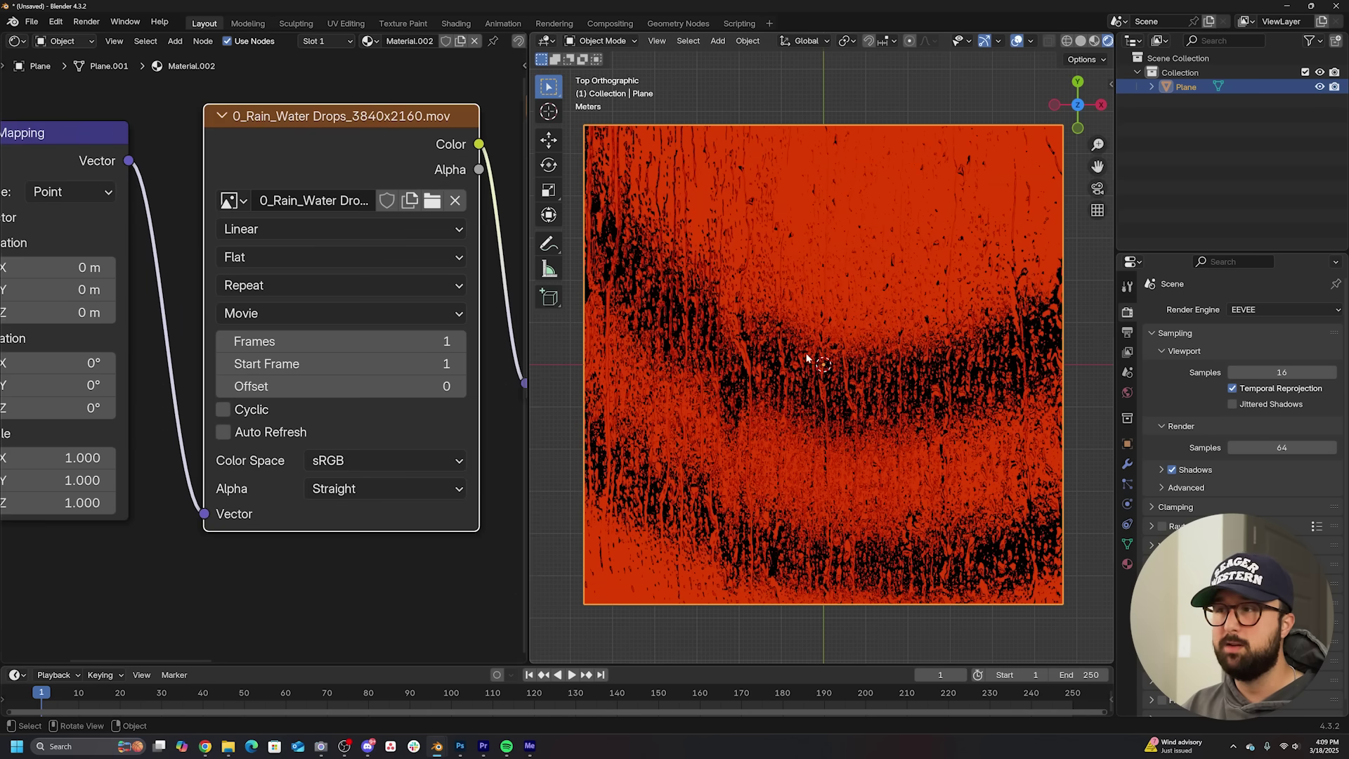
Step: Set the rain movie texture to 300 frames and enable its Cyclic and Auto Refresh options
key(space)
key(space)
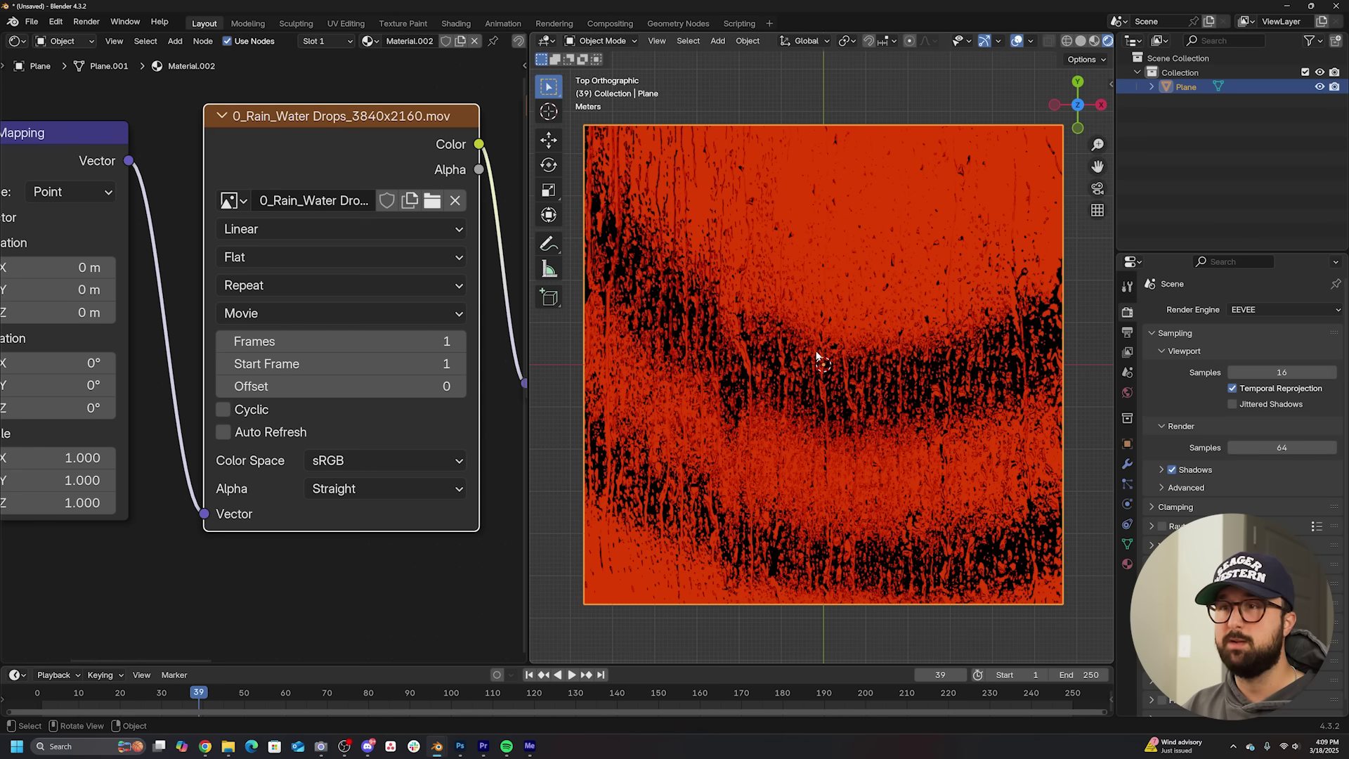
click(293, 349)
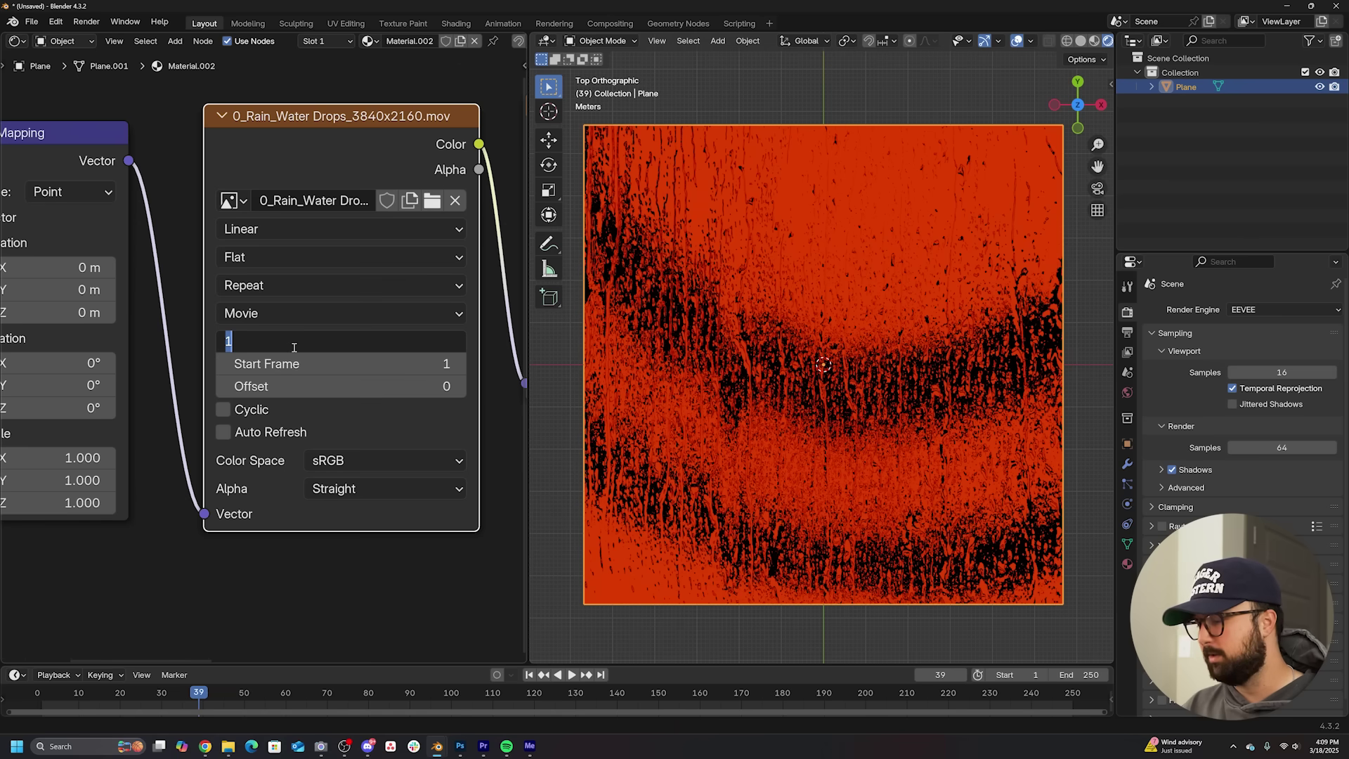
text(300)
key(Return)
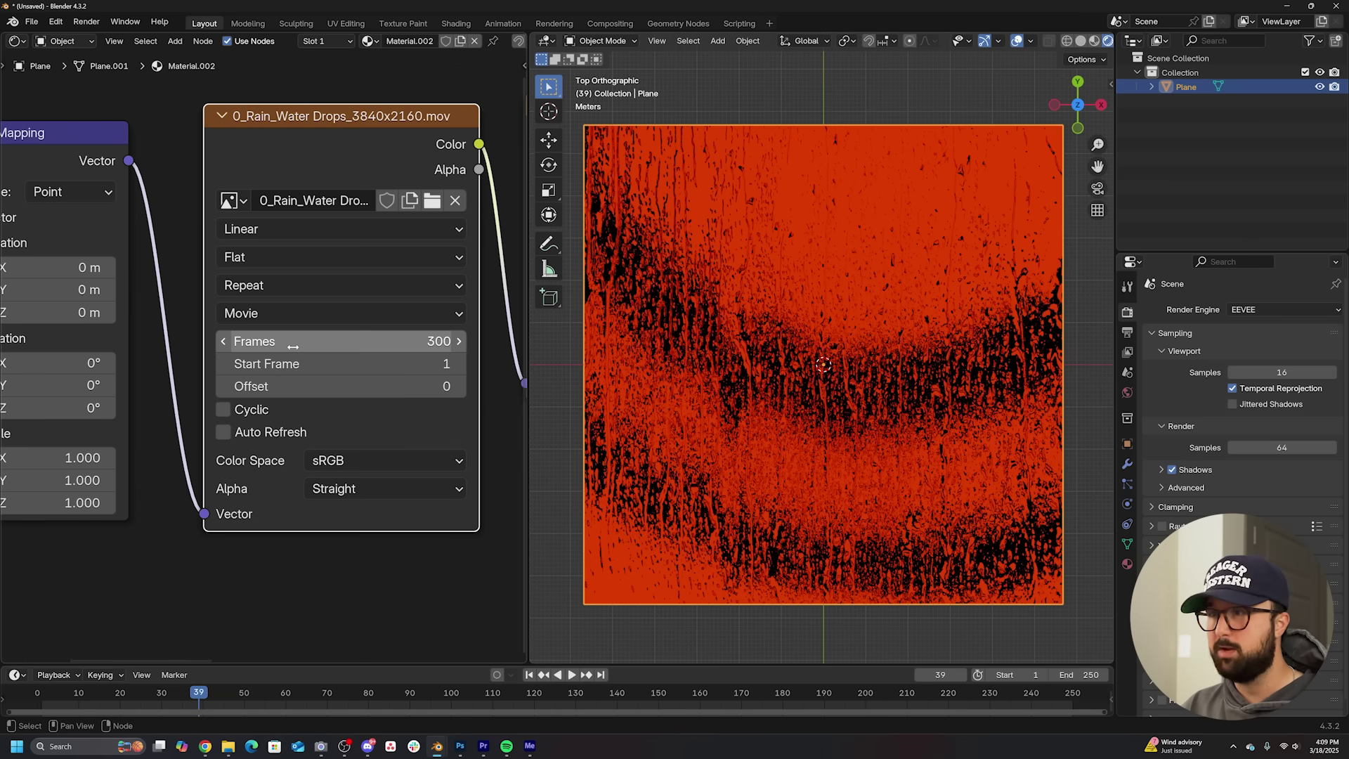
click(223, 413)
click(222, 432)
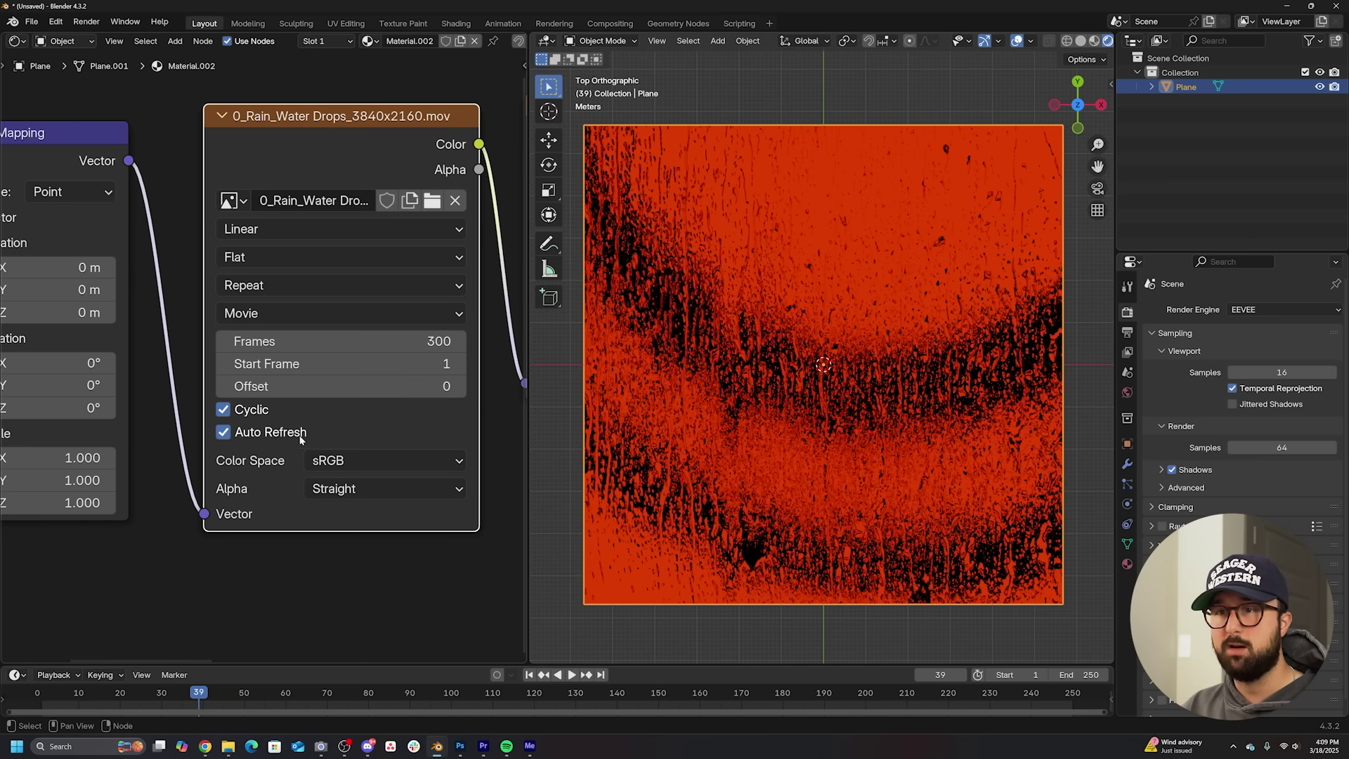
Step: Play the animation and inspect the moving rain distortion on the plane up close
scroll(692, 429, down, 1)
key(space)
scroll(700, 428, up, 4)
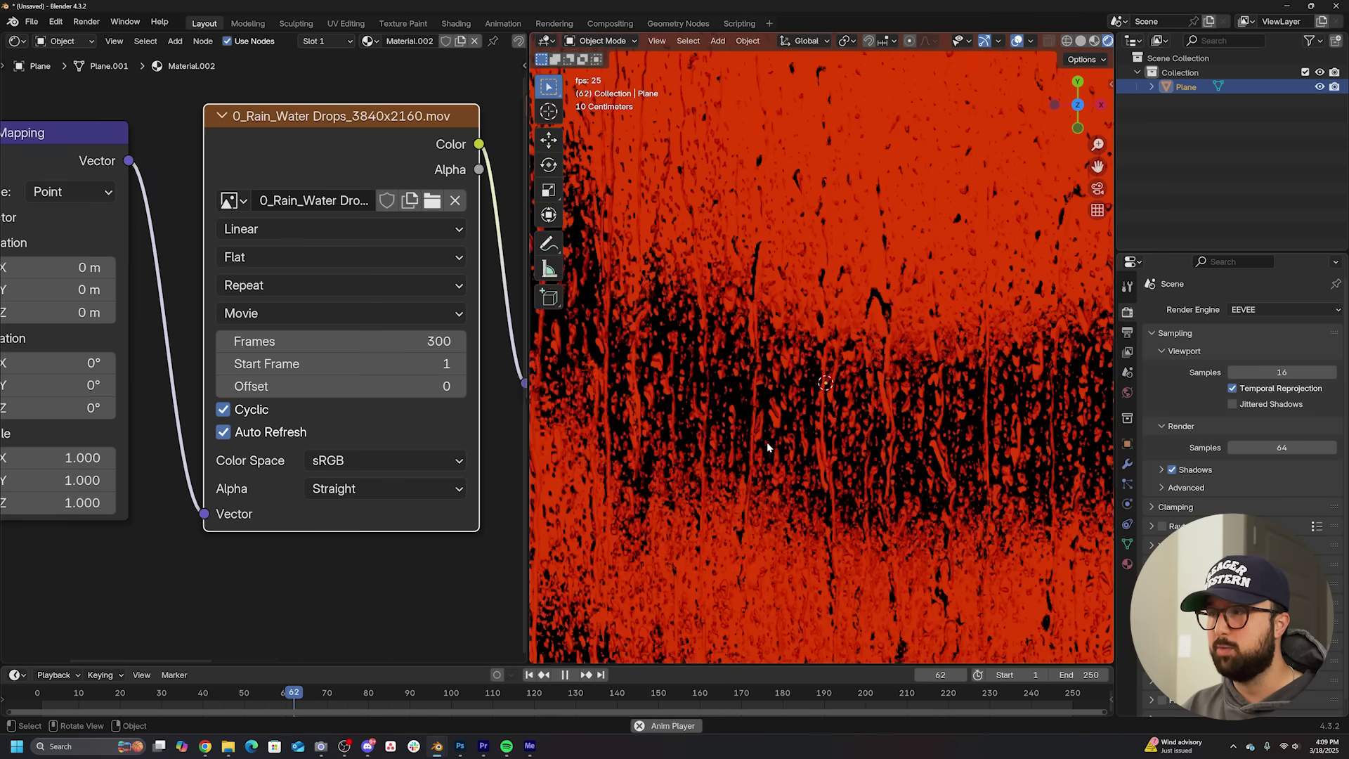
scroll(766, 441, down, 3)
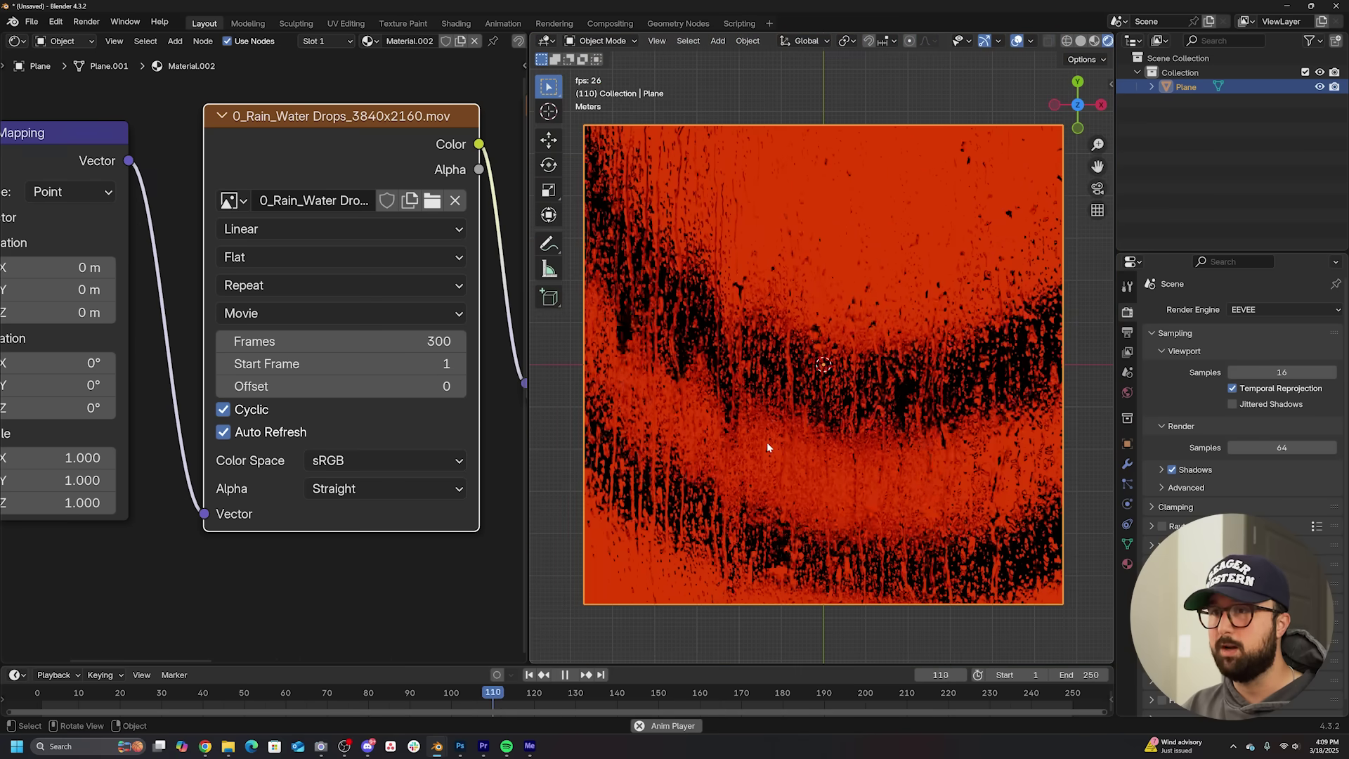
key(space)
Step: Insert a Mix Color node between the rain movie and logo textures, and connect the Mapping node's Vector to input B
scroll(766, 441, down, 1)
scroll(436, 157, down, 2)
key(shift+a)
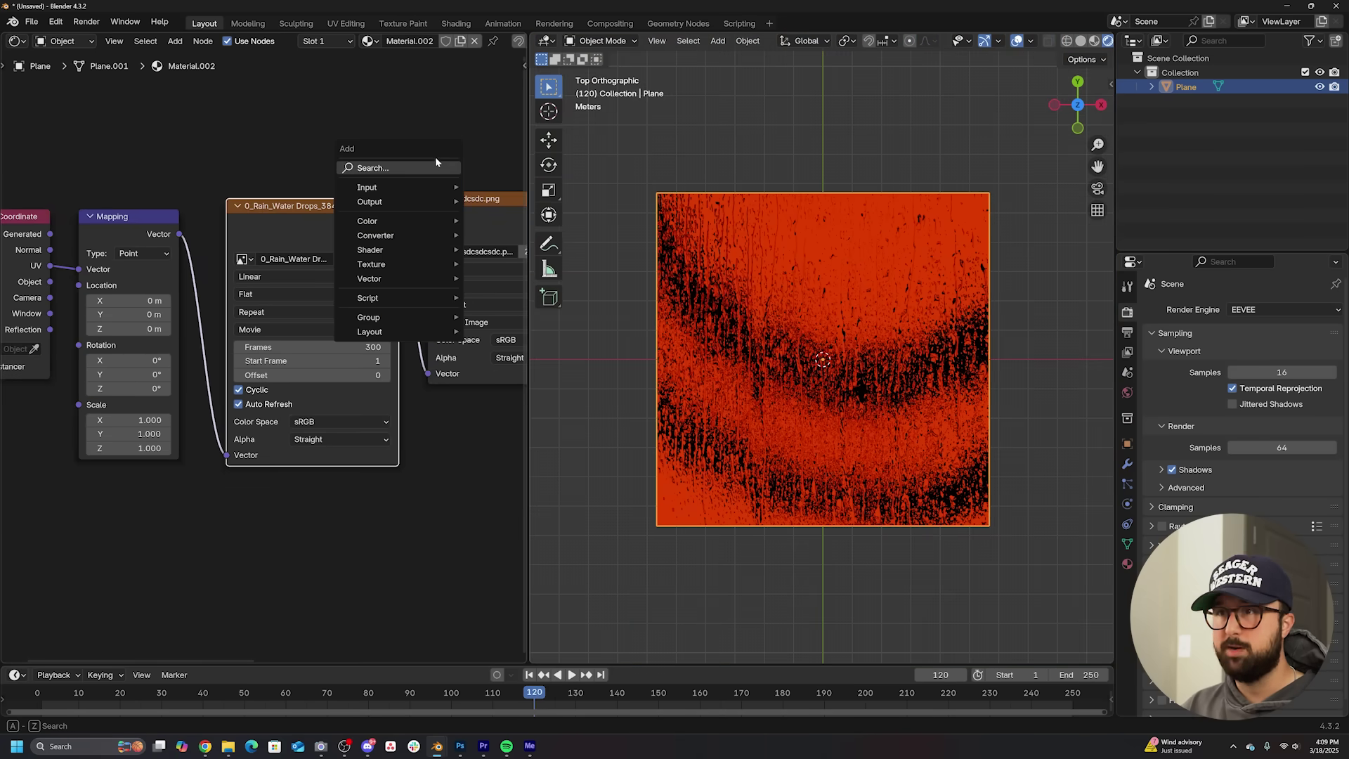
click(436, 166)
text(mix)
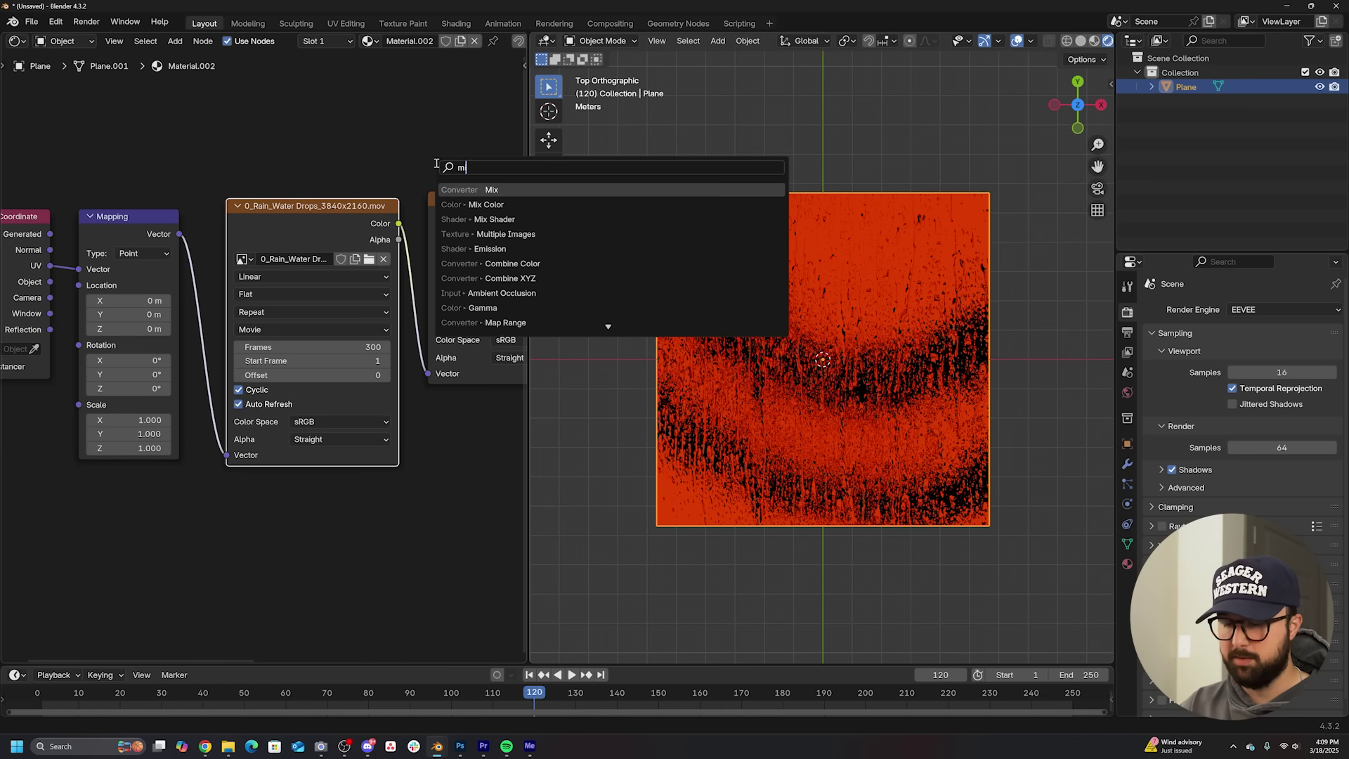
click(485, 189)
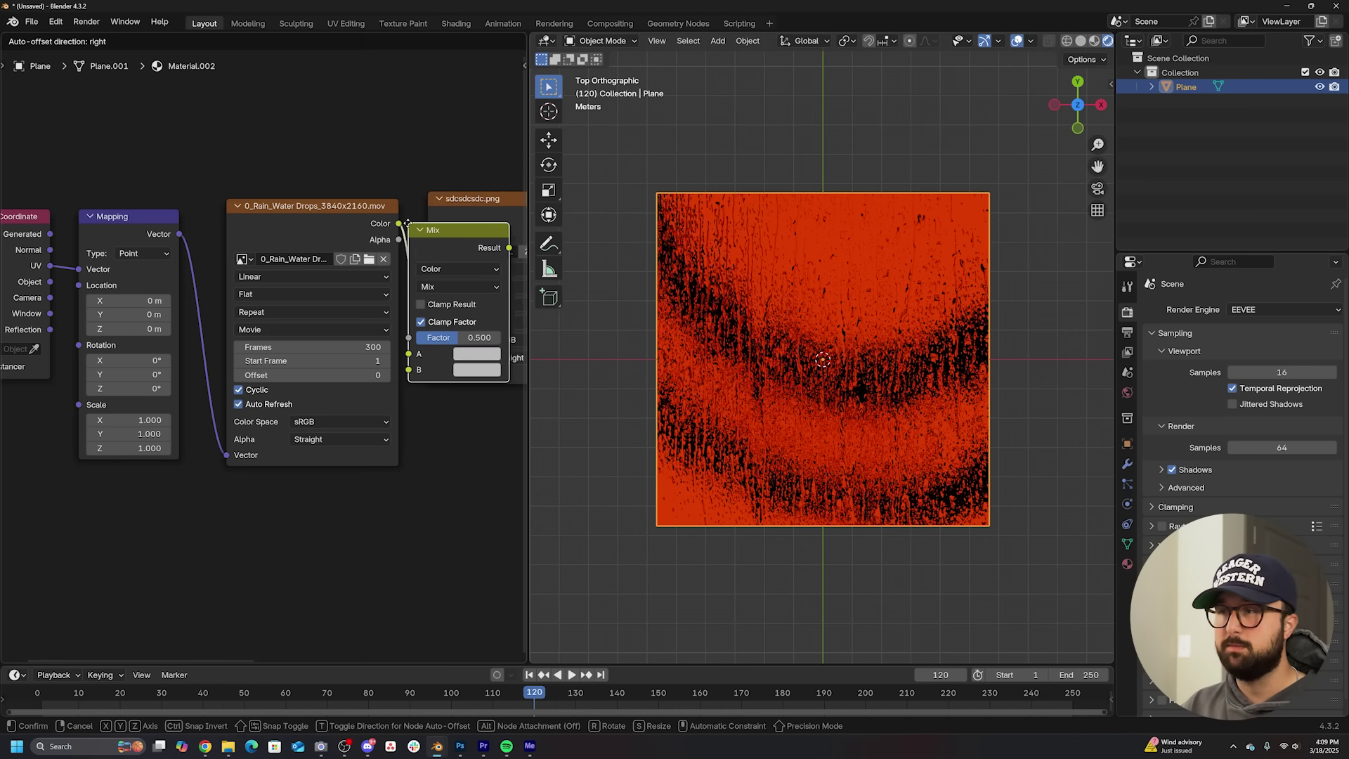
click(485, 217)
drag(180, 233, 426, 373)
Step: Set the Mix node's Factor to 0.851 to restore the logo with a slight rain distortion
middle_drag(426, 373, 337, 390)
drag(380, 354, 431, 354)
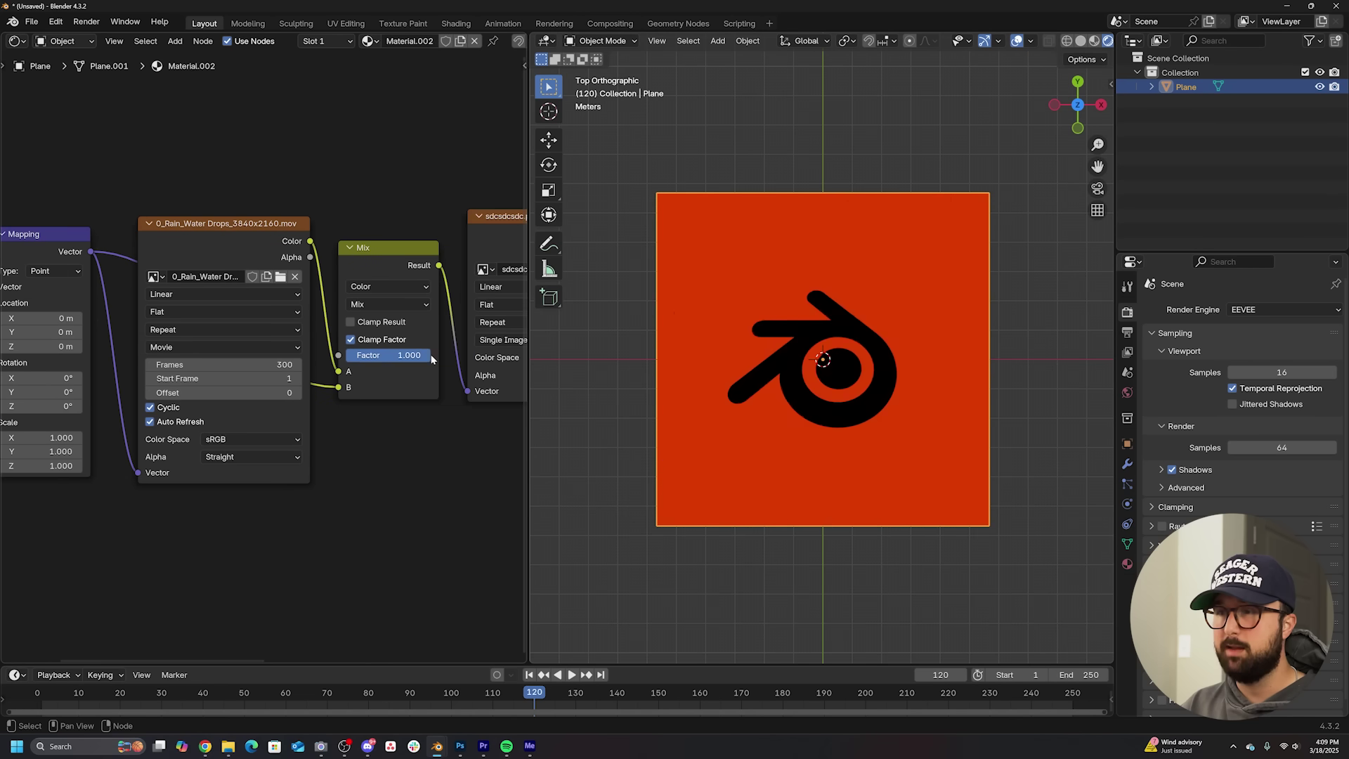
drag(408, 355, 403, 355)
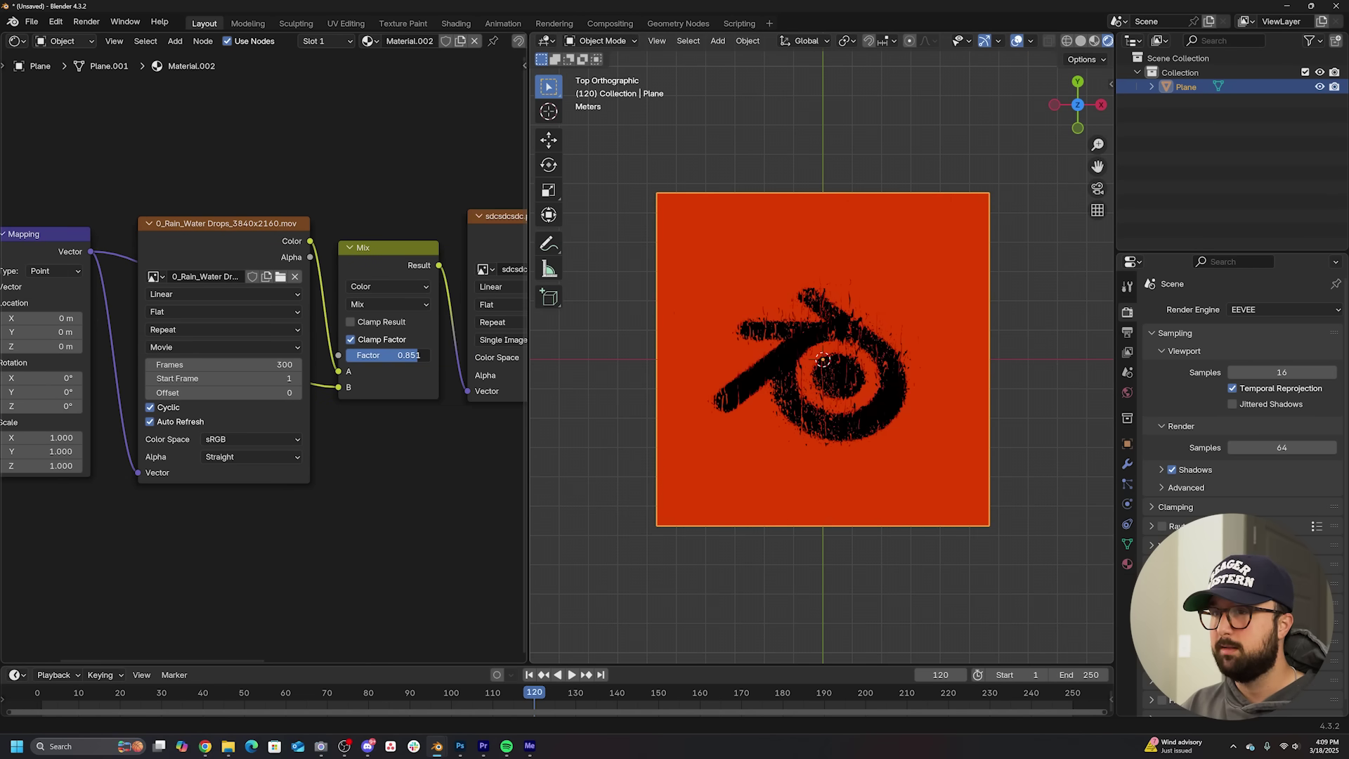
Step: Move the rain movie texture above the other nodes and replace its shared Mapping link with its own Mapping and Texture Coordinate nodes
middle_drag(271, 352, 327, 498)
scroll(323, 485, down, 1)
drag(285, 380, 306, 127)
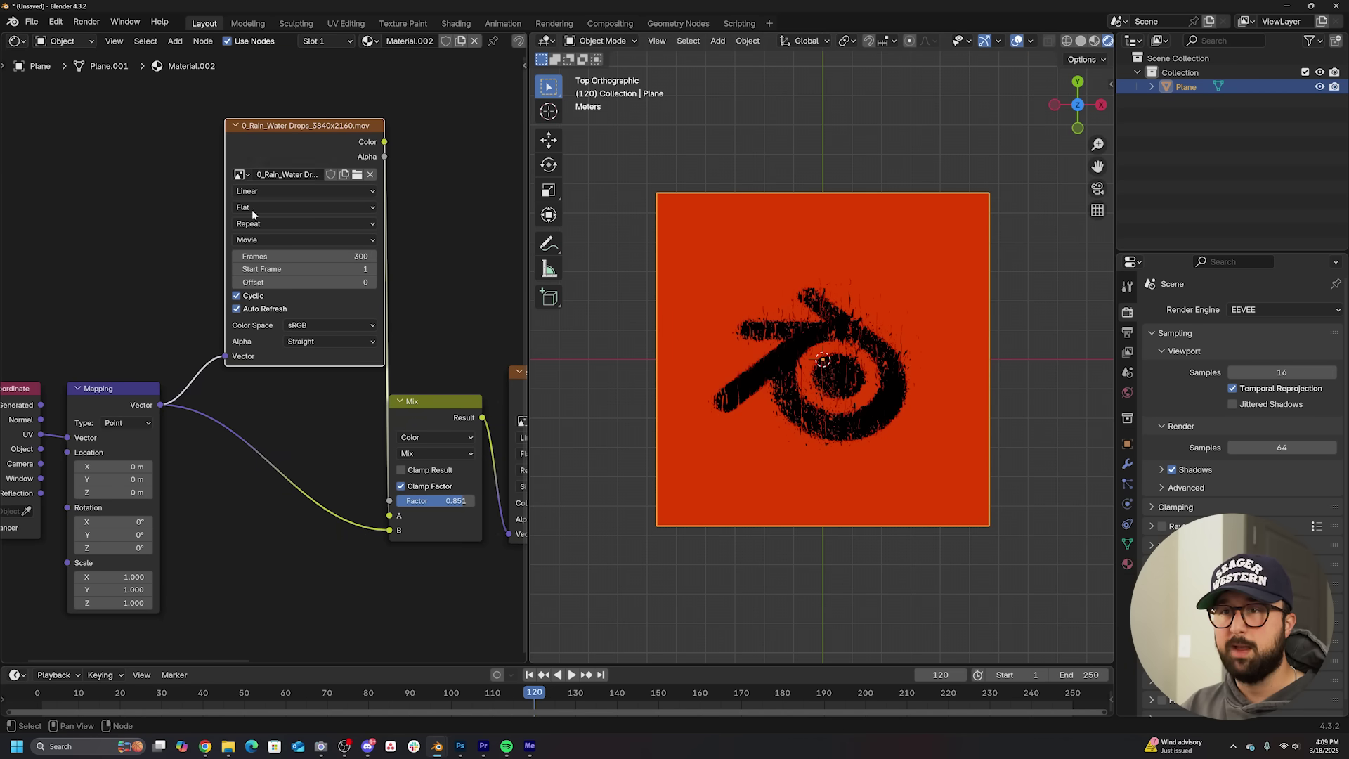
middle_drag(200, 363, 212, 416)
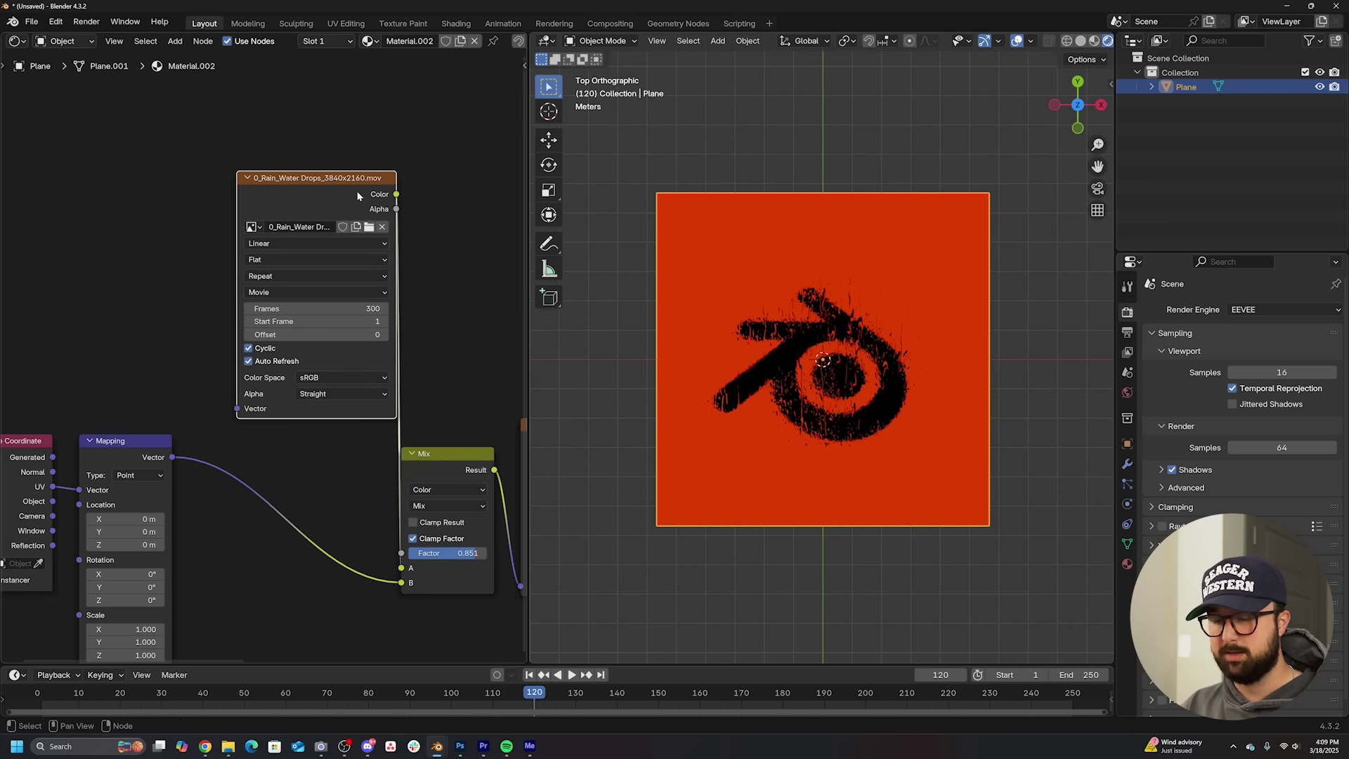
key(ctrl+t)
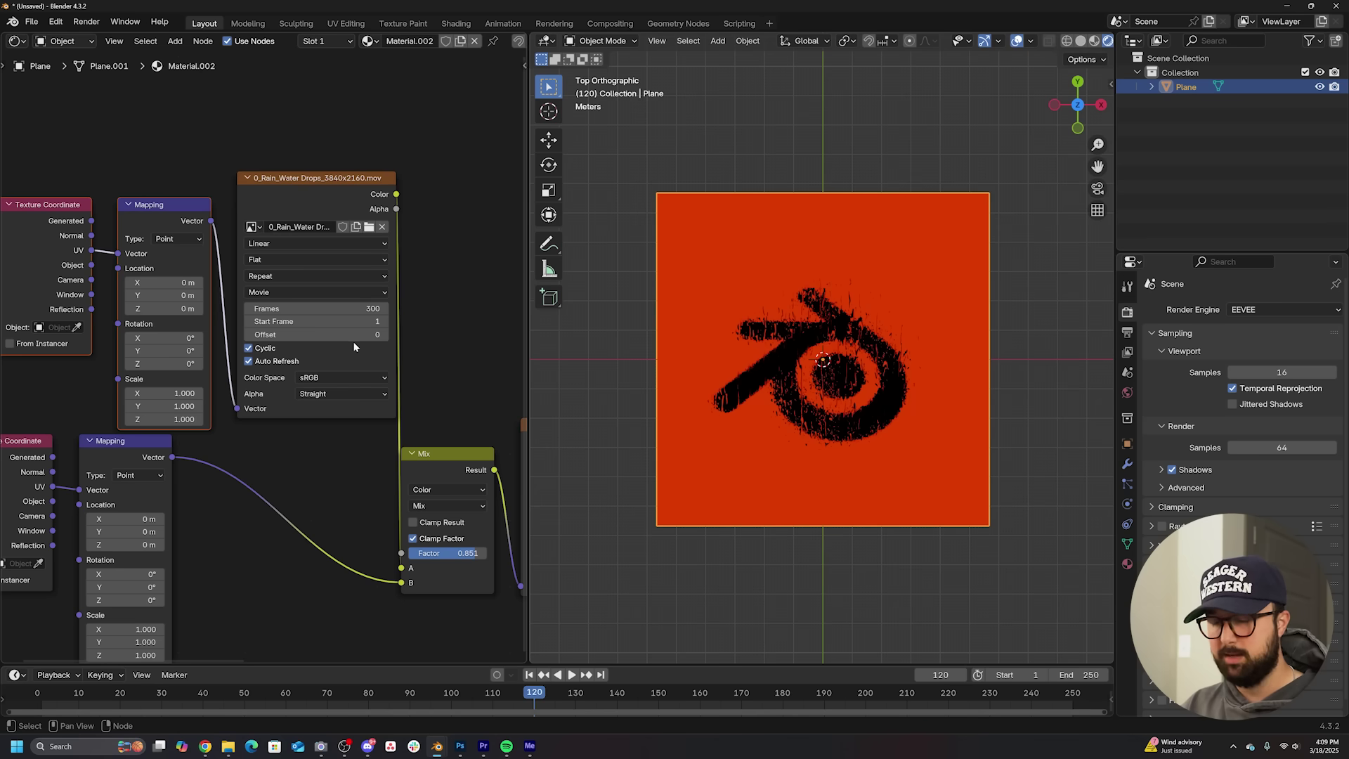
key(g)
click(331, 292)
Step: Adjust the Mapping node feeding Mix input B to Location X 0.01 m and Scale Y 0.960
middle_drag(182, 503, 266, 434)
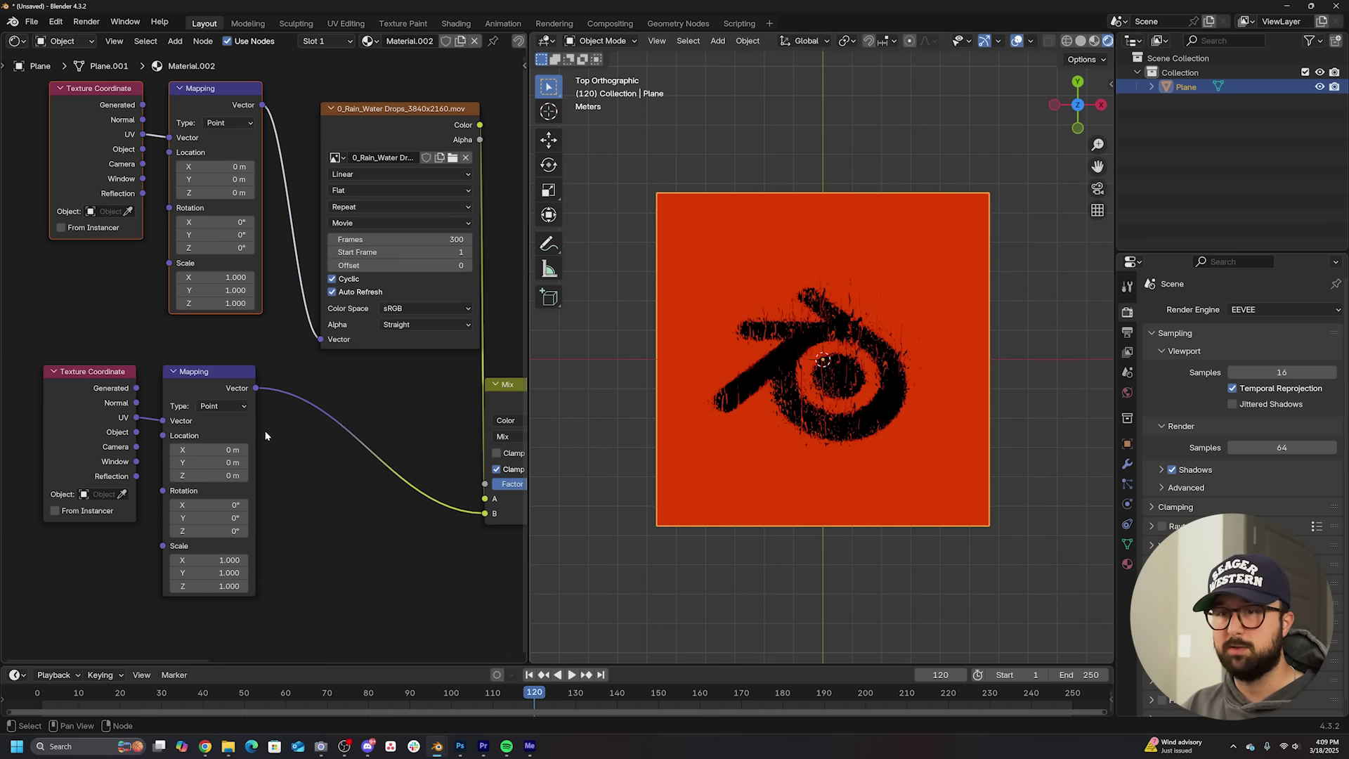
drag(217, 451, 230, 452)
key(ctrl+z)
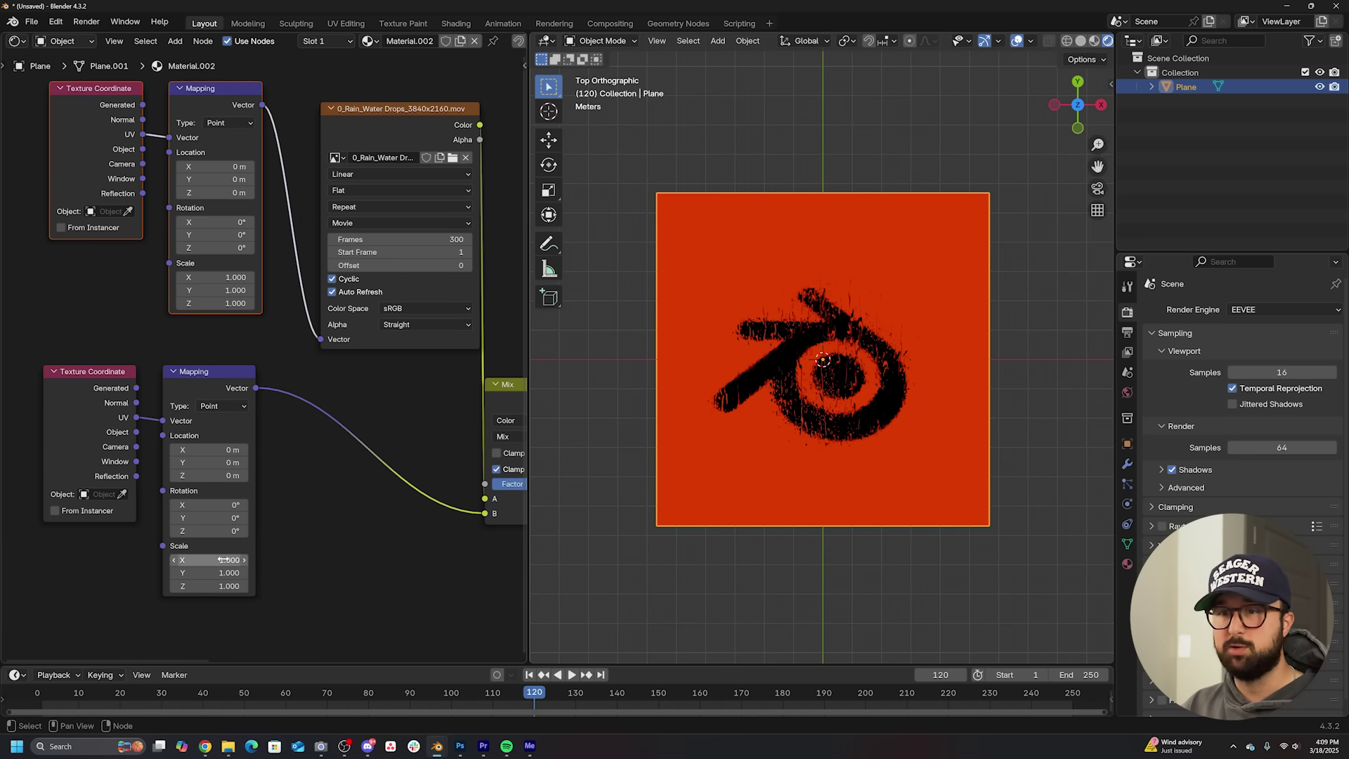
drag(223, 561, 210, 572)
key(ctrl+z)
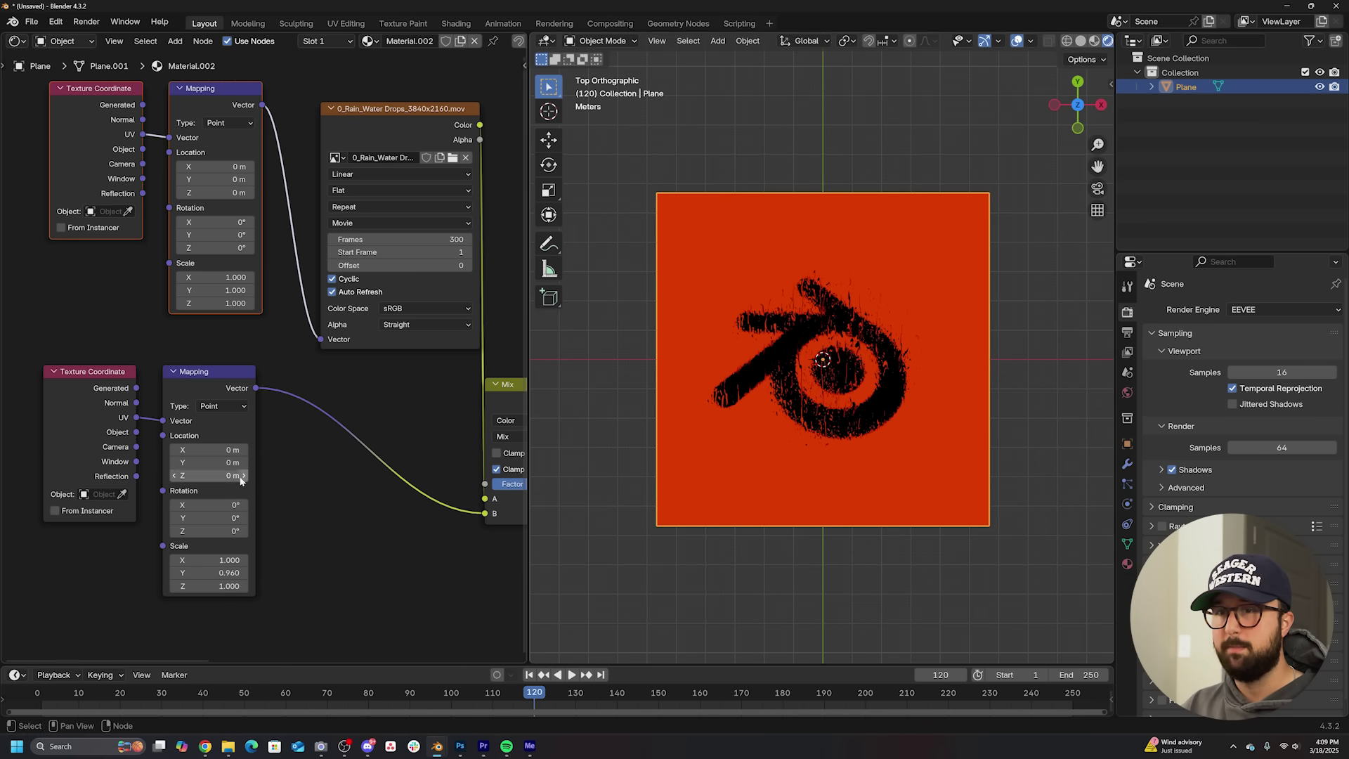
drag(211, 450, 213, 450)
Step: Play the animation and examine the rain-distorted logo up close
scroll(786, 422, up, 2)
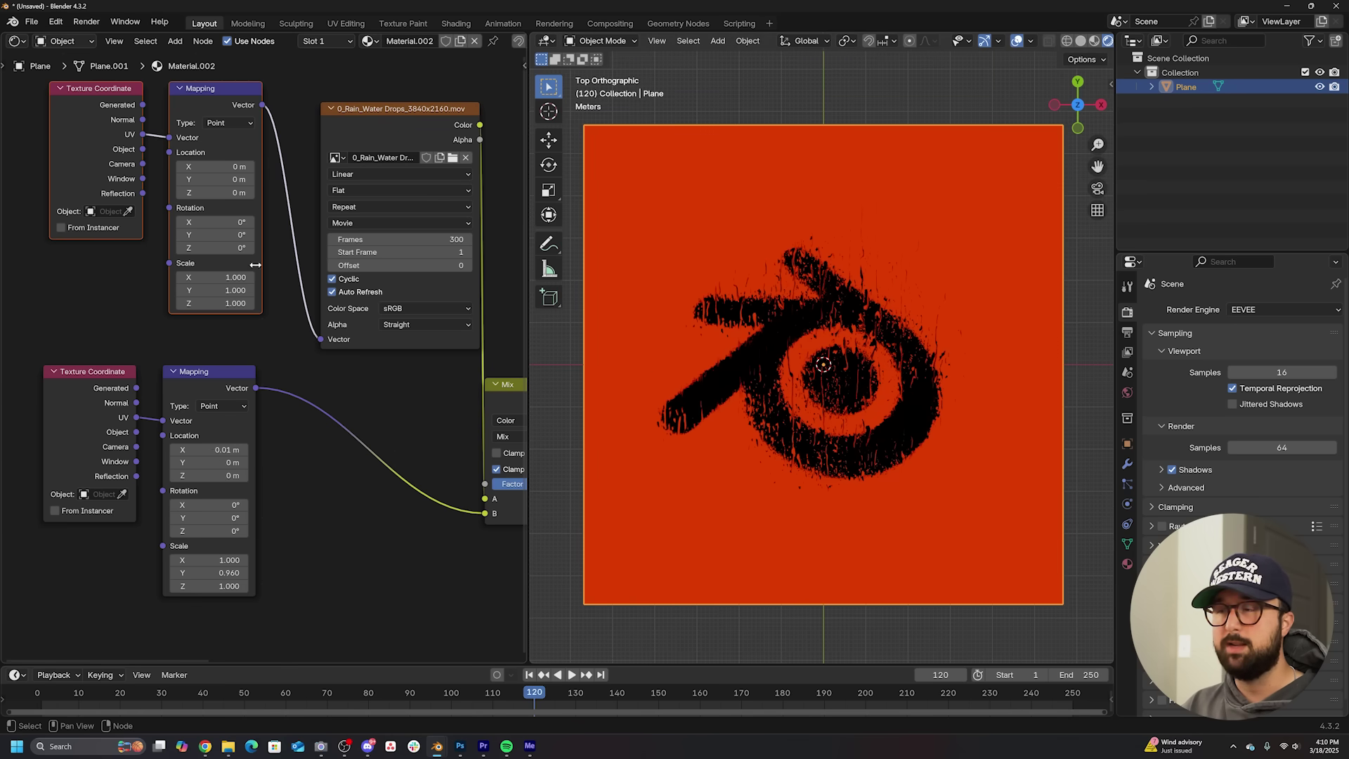
key(space)
scroll(854, 443, up, 3)
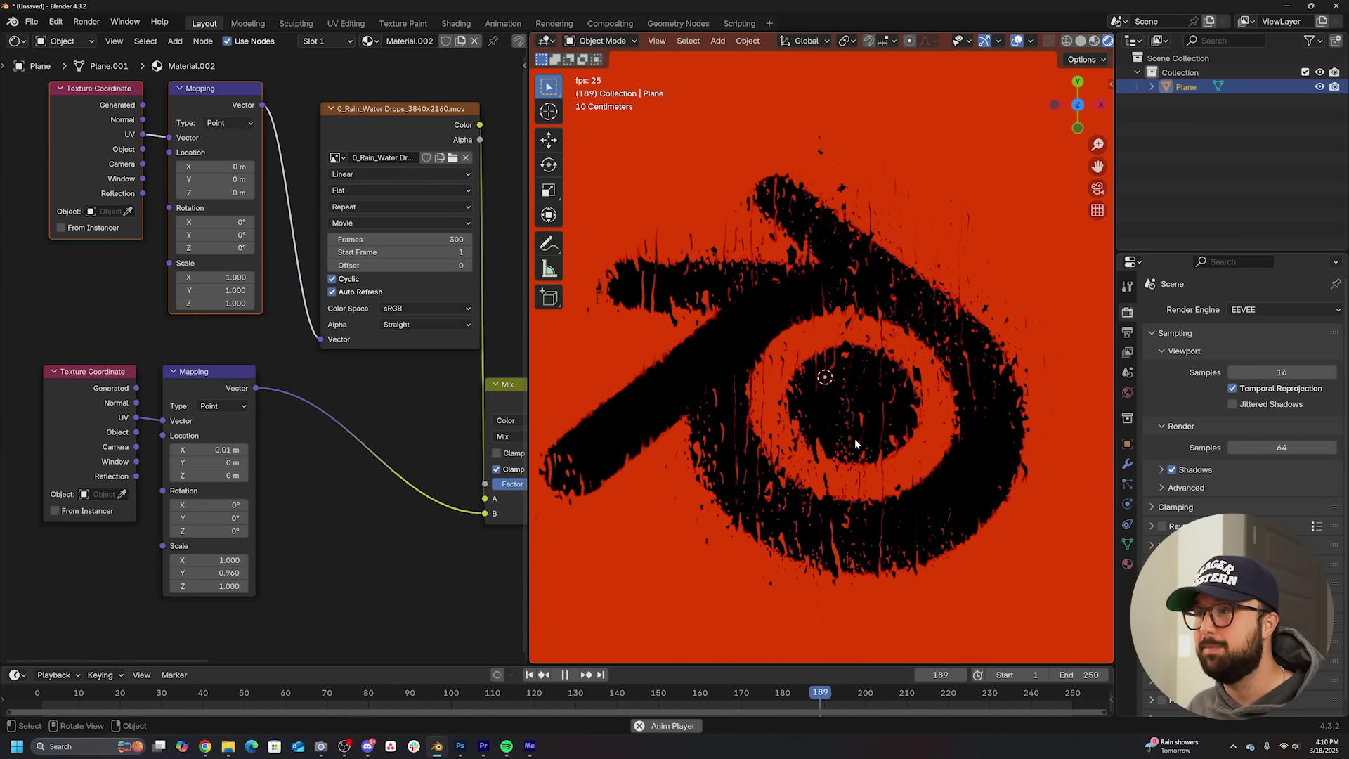
key(space)
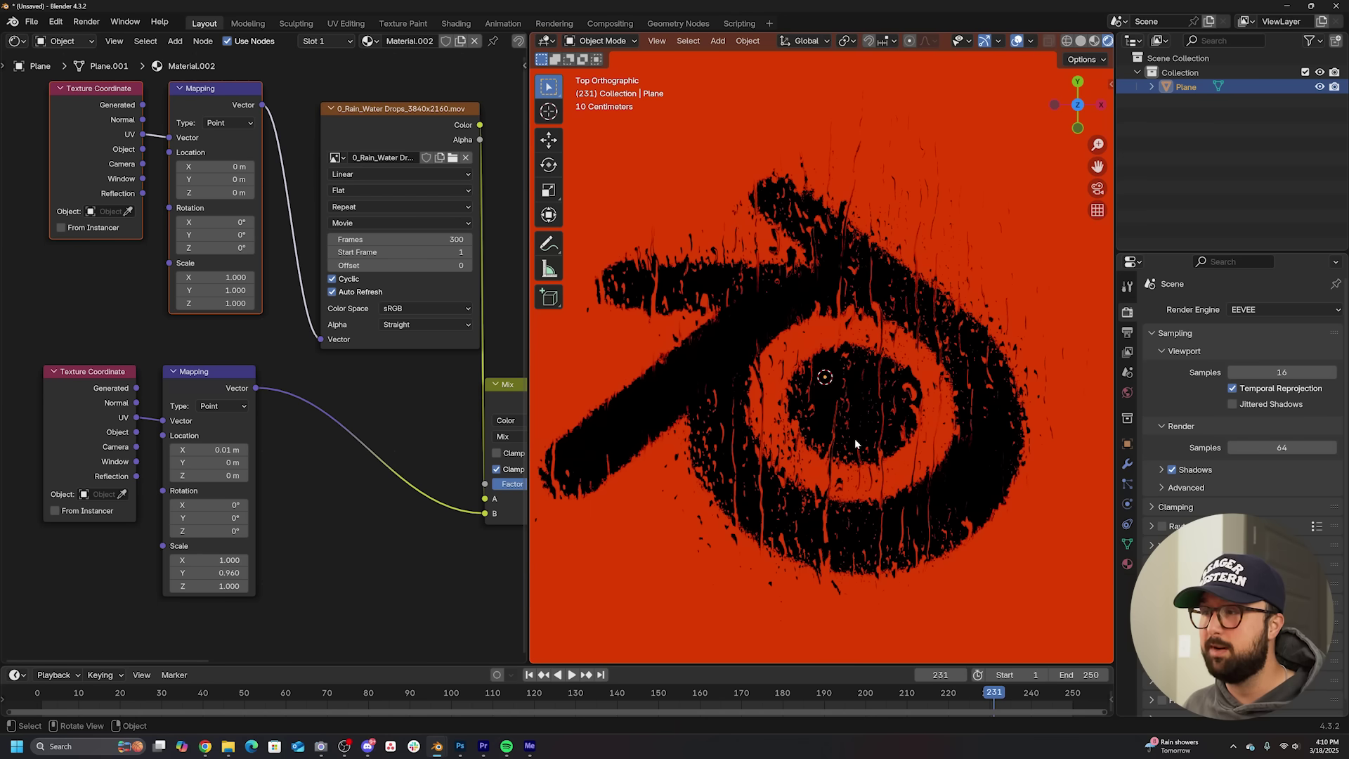